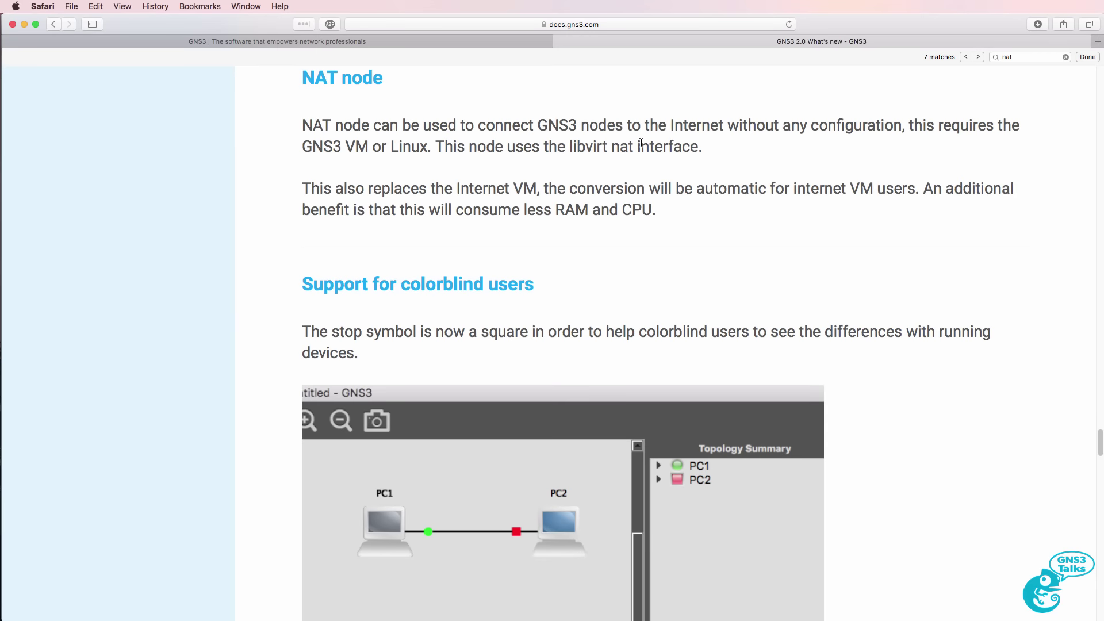
# Step: Highlight the NAT node heading and its paragraphs, then switch to the GNS3 homepage tab
pyautogui.moveTo(283, 80); pyautogui.dragTo(387, 86)
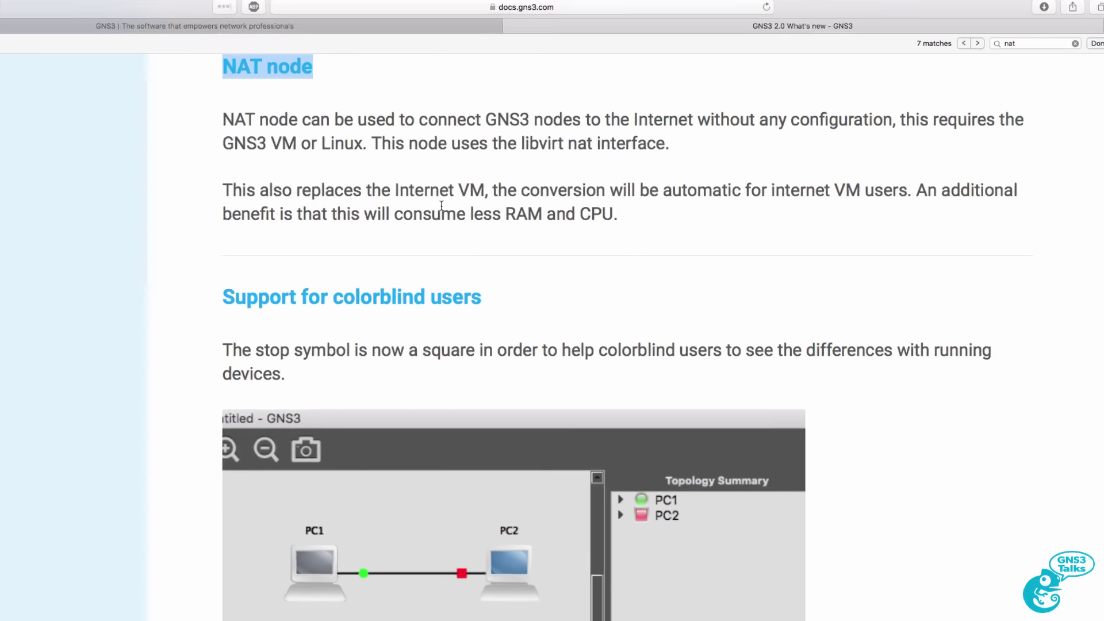
pyautogui.moveTo(131, 113); pyautogui.dragTo(292, 147)
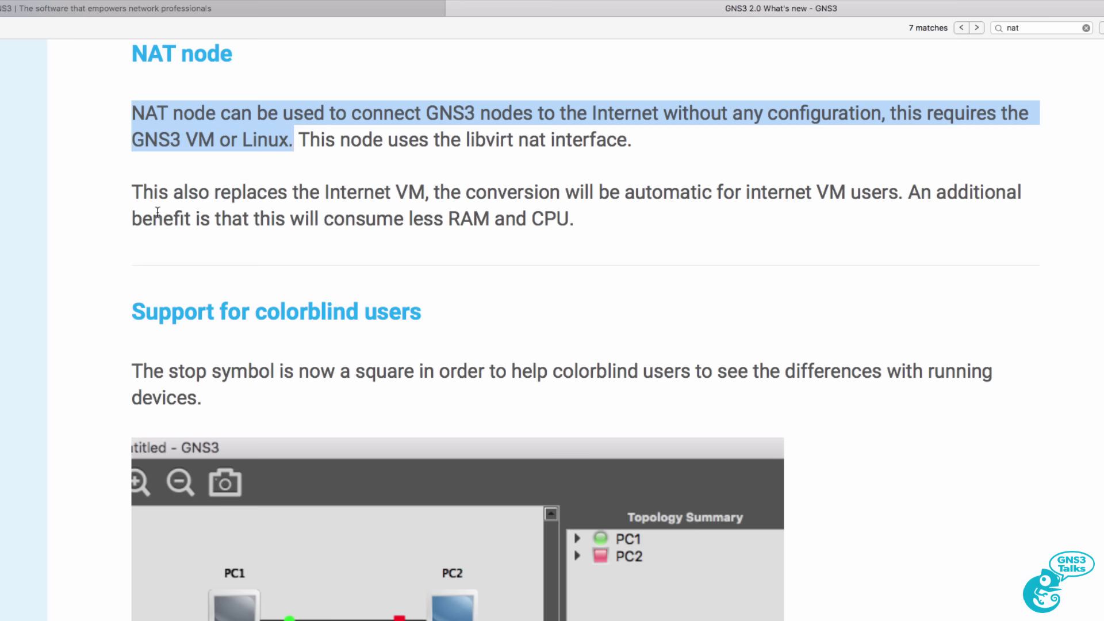
pyautogui.moveTo(138, 192); pyautogui.dragTo(693, 216)
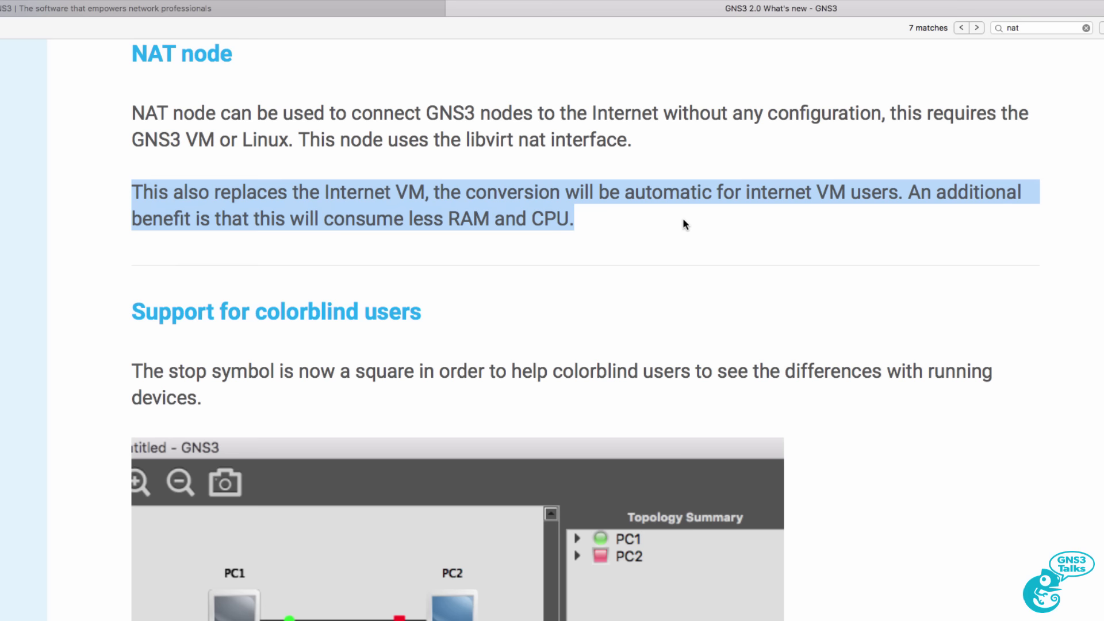
pyautogui.click(232, 8)
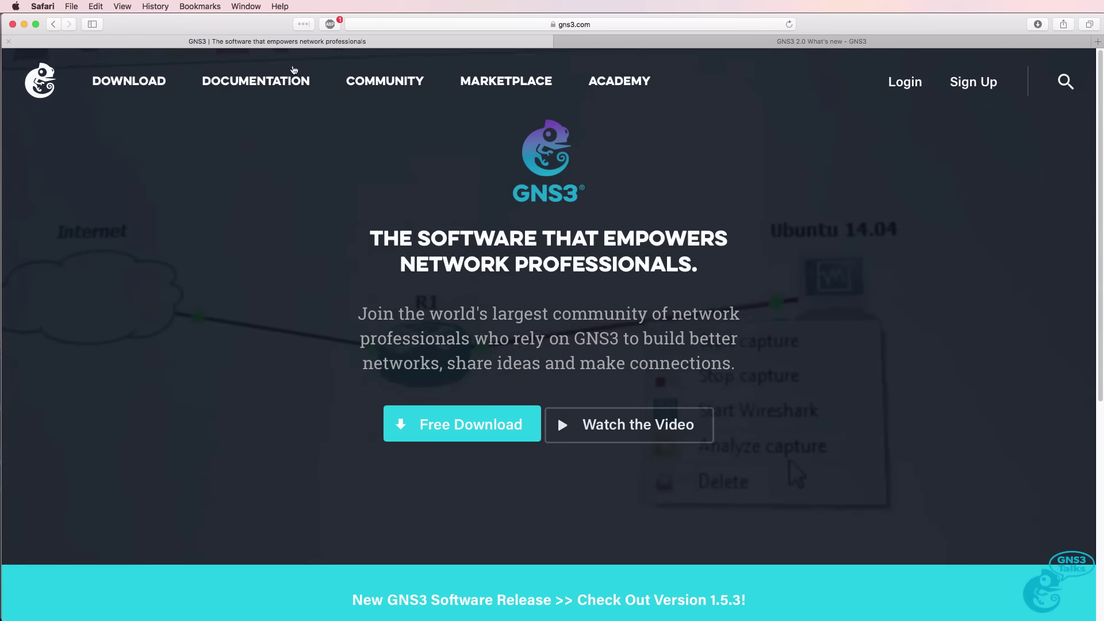
# Step: Go from Documentation through Release notes to the Version 2.0 What's new page and highlight its title
pyautogui.click(287, 79)
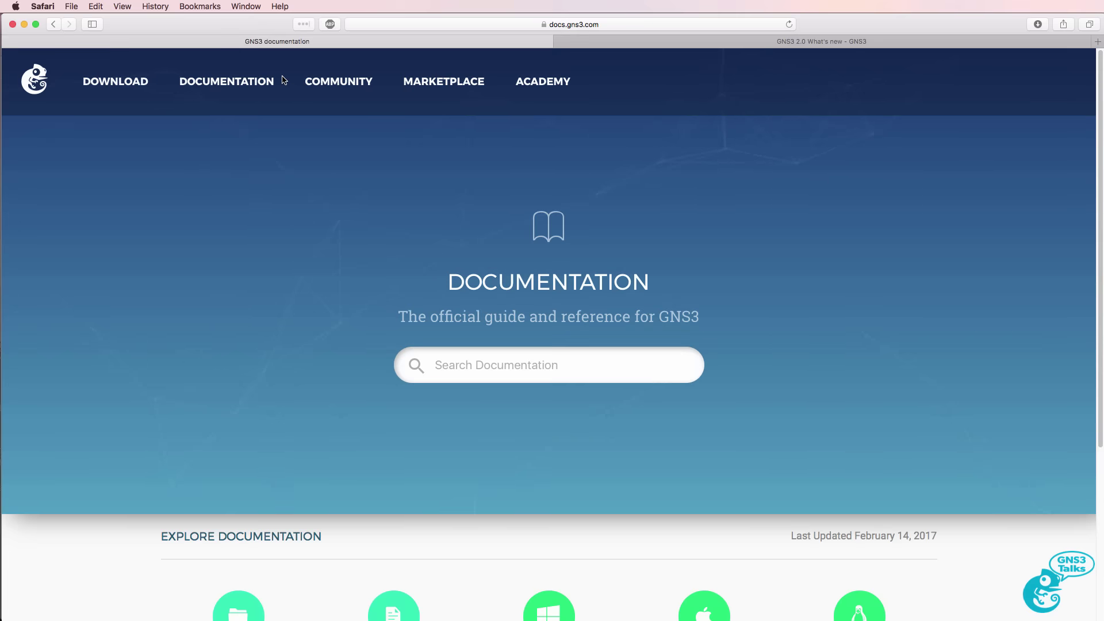
pyautogui.scroll(-4, 547, 368)
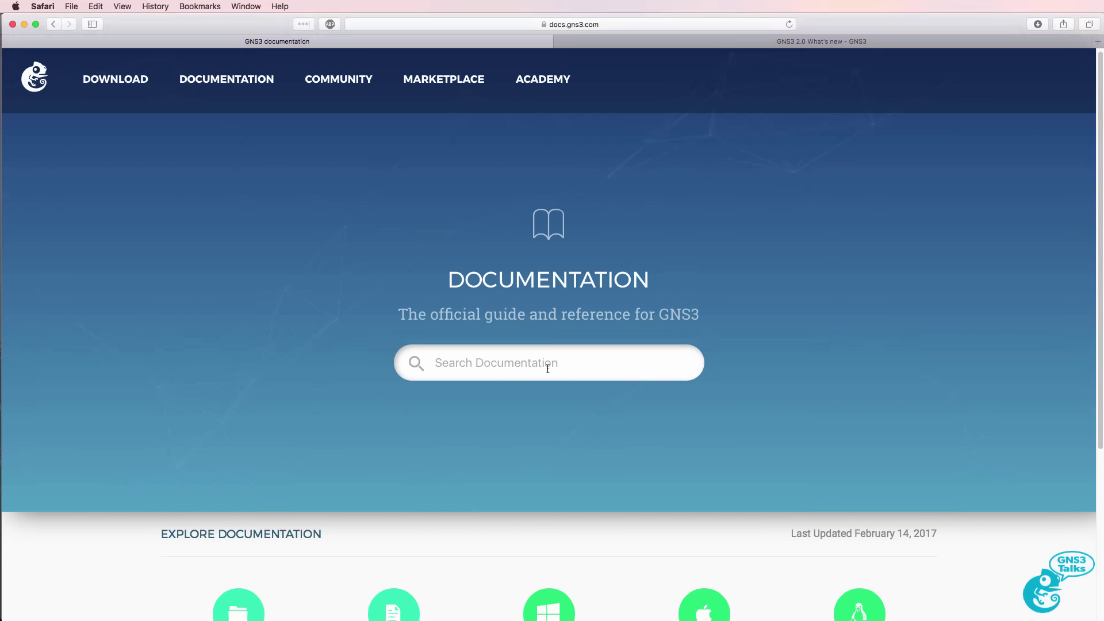
pyautogui.scroll(-3, 547, 368)
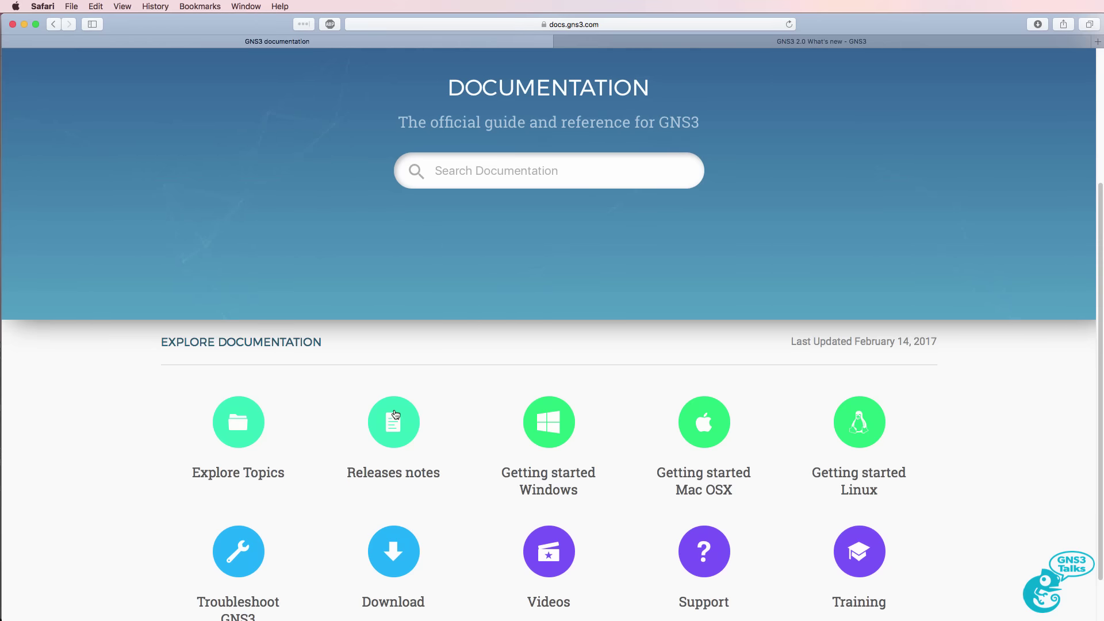
pyautogui.click(395, 415)
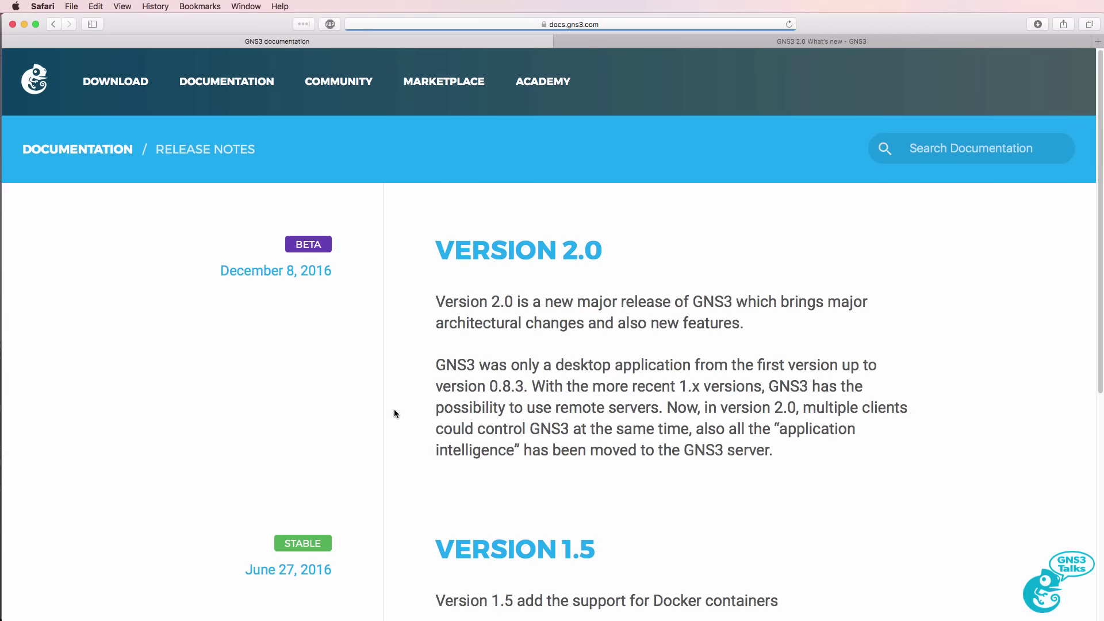
pyautogui.click(514, 250)
pyautogui.scroll(-2, 568, 246)
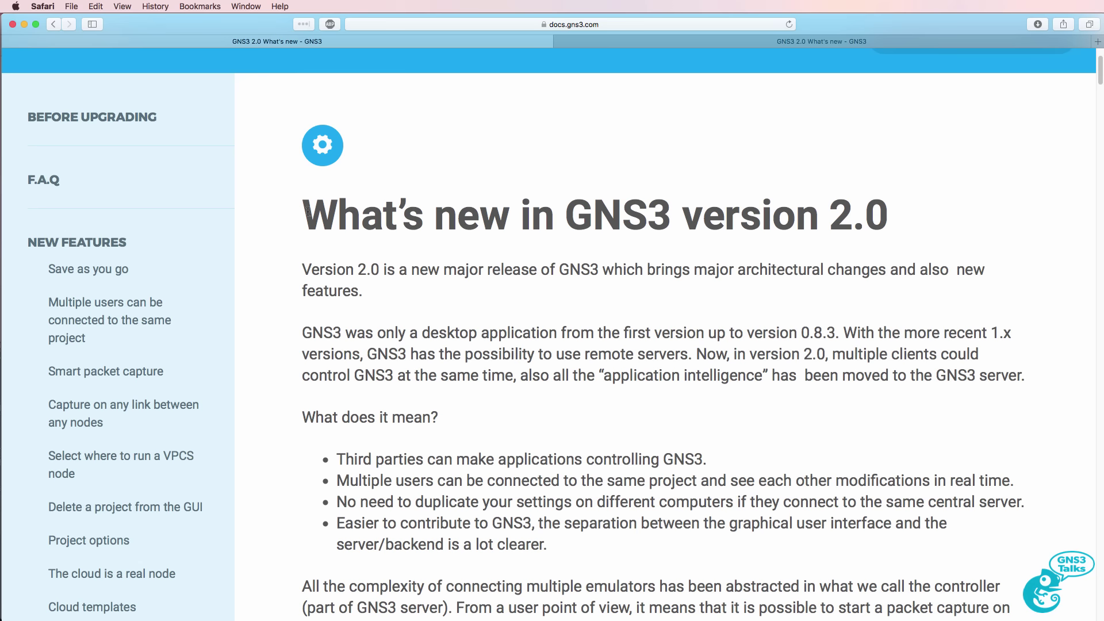
pyautogui.moveTo(308, 212); pyautogui.dragTo(889, 230)
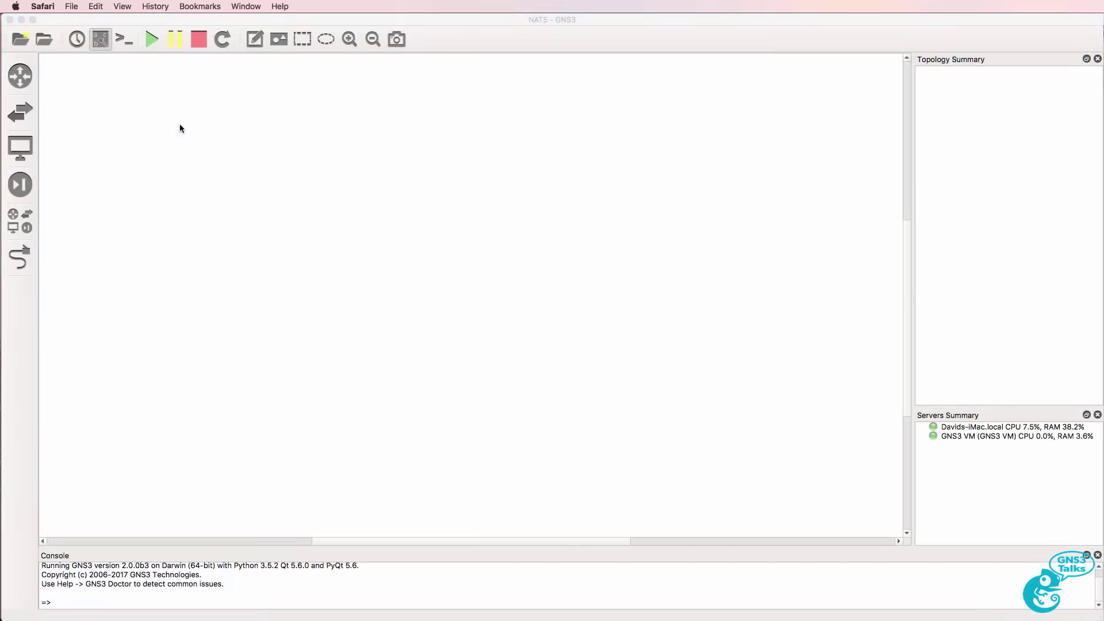
# Step: View the About GNS3 information and dismiss it
pyautogui.click(43, 7)
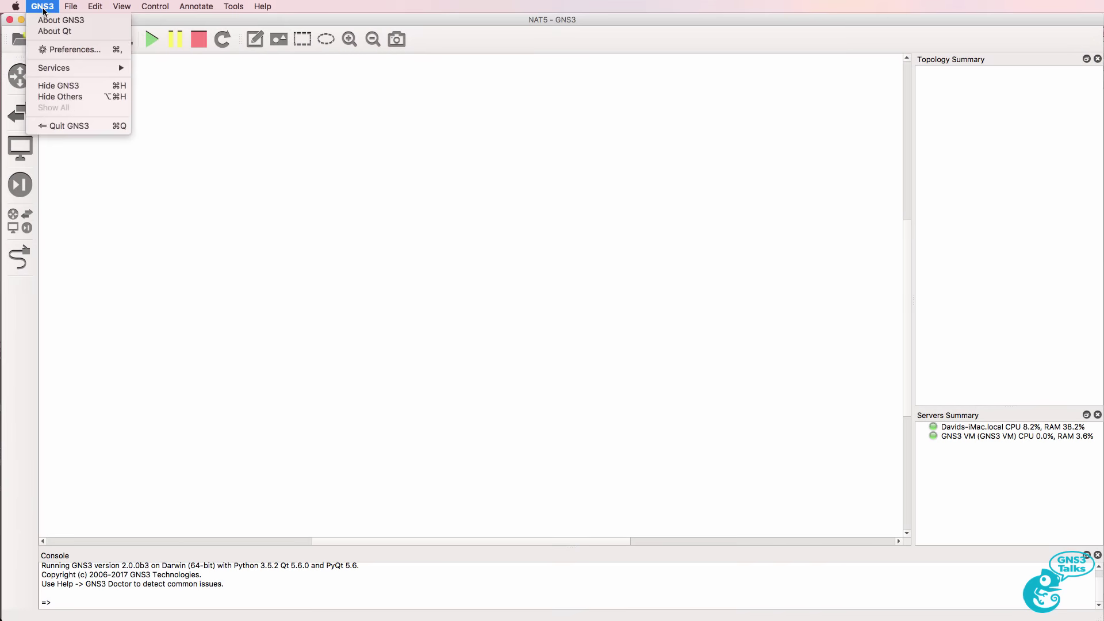
pyautogui.click(570, 101)
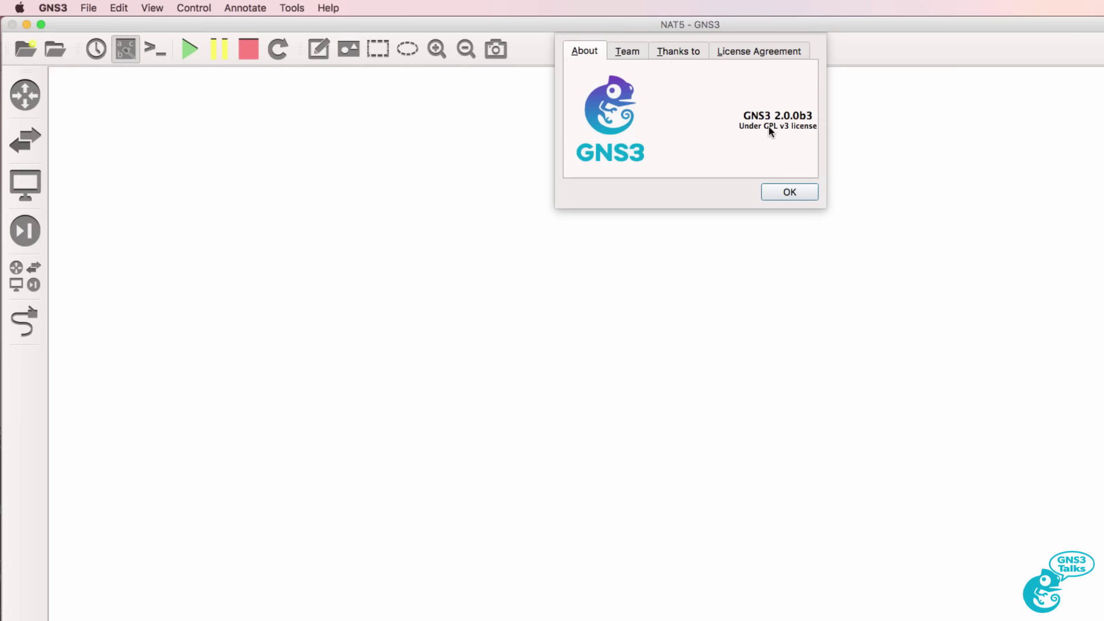
pyautogui.click(789, 192)
# Step: Add a Nat node from All devices and place Nat1 at the top right of the canvas
pyautogui.click(19, 271)
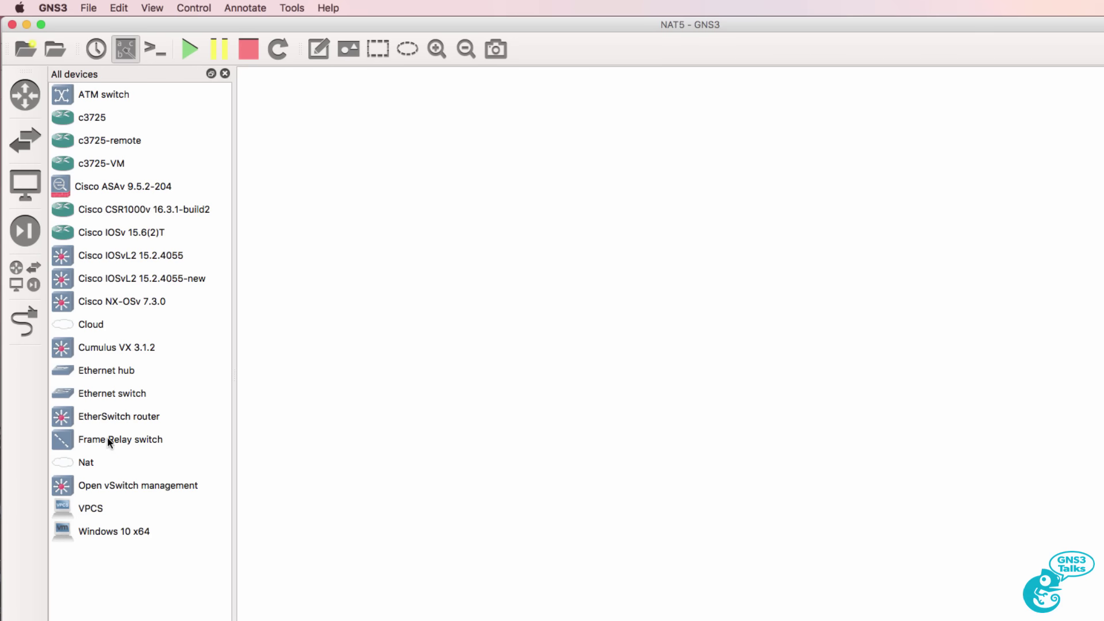
pyautogui.click(100, 463)
pyautogui.moveTo(98, 463); pyautogui.dragTo(734, 194)
pyautogui.moveTo(866, 227); pyautogui.dragTo(877, 162)
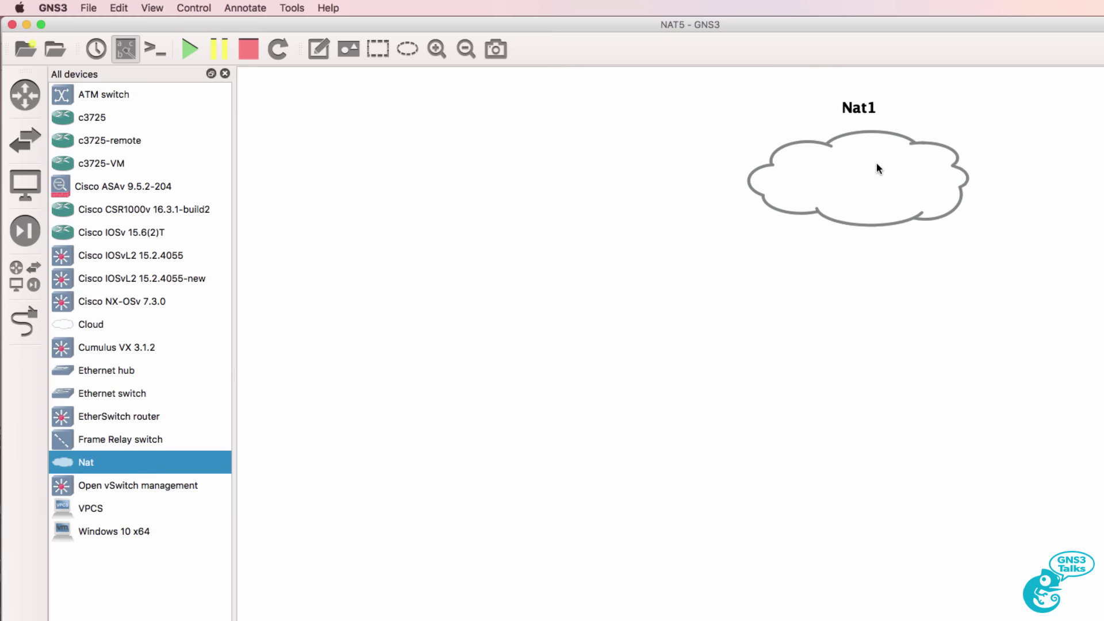
# Step: Add a Cisco IOSv 15.6(2)T router and cable its Gi0/0 to Nat1's nat0
pyautogui.click(25, 94)
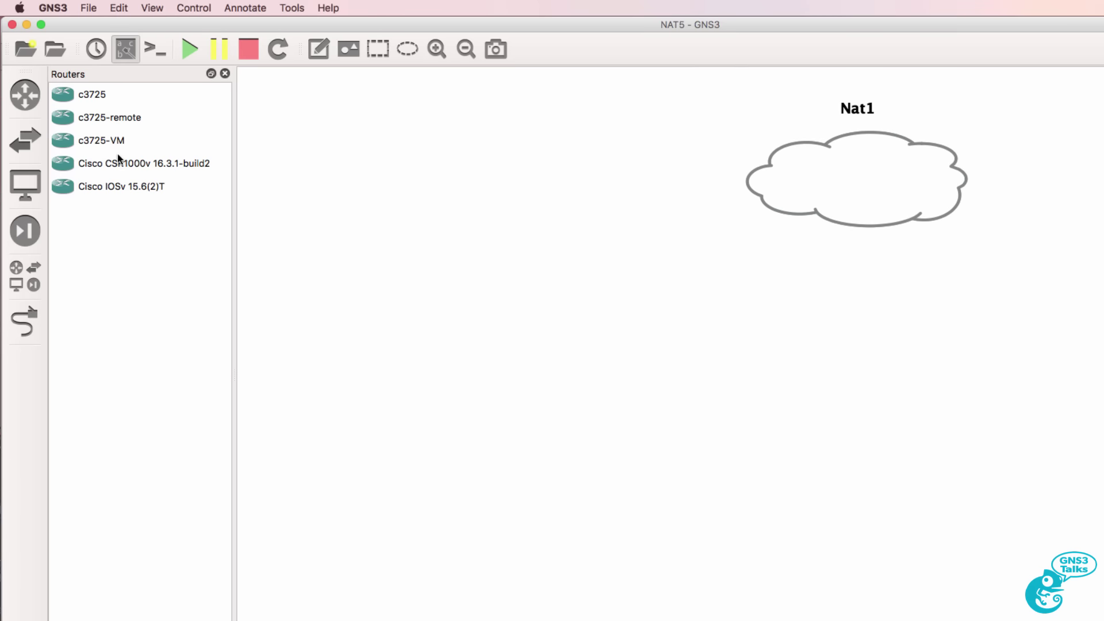
pyautogui.moveTo(125, 186); pyautogui.dragTo(436, 175)
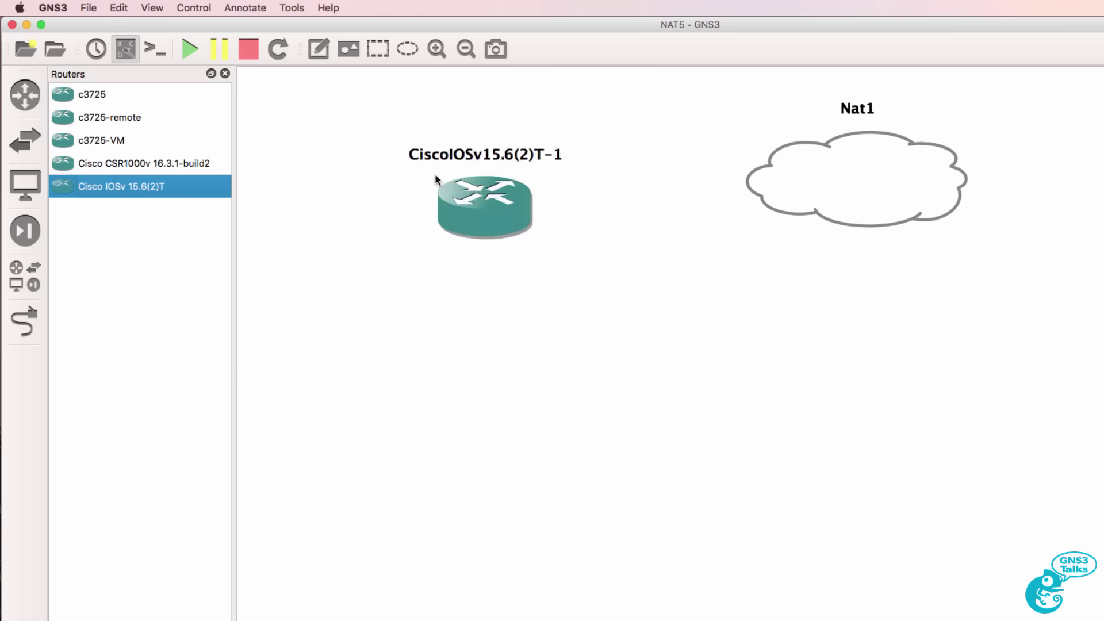
pyautogui.click(225, 74)
pyautogui.click(25, 322)
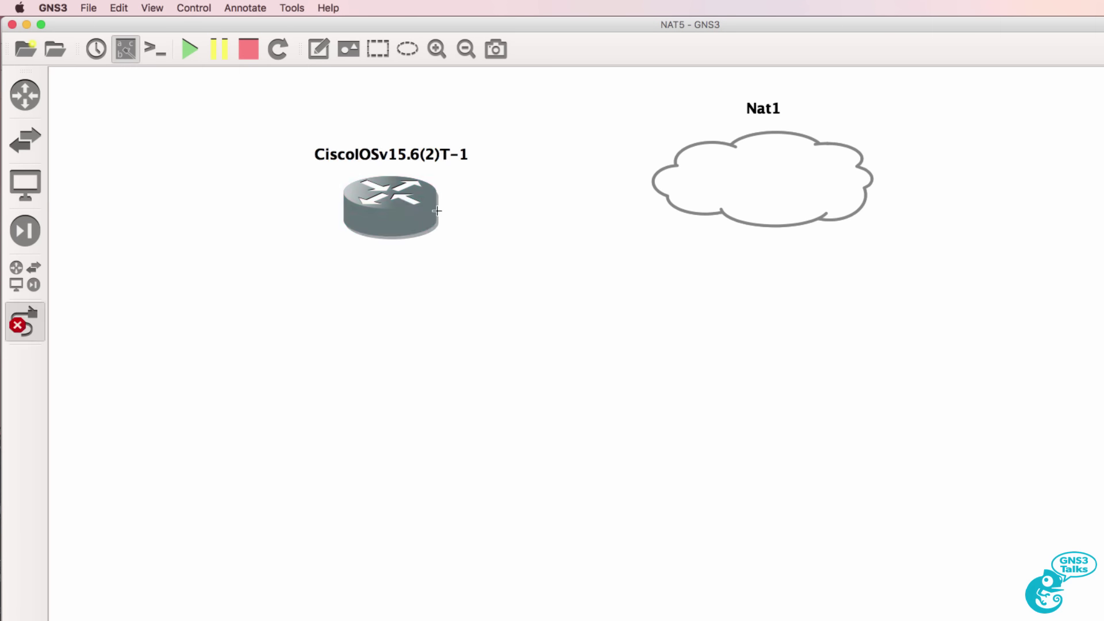
pyautogui.click(412, 213)
pyautogui.click(468, 219)
pyautogui.click(783, 168)
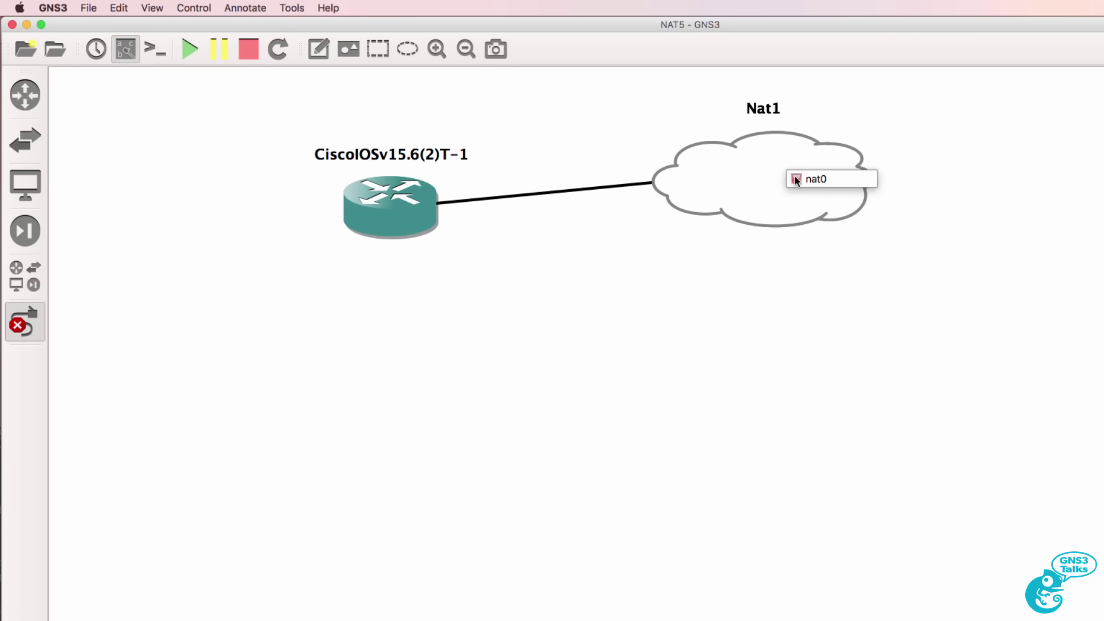
pyautogui.click(816, 179)
pyautogui.click(25, 322)
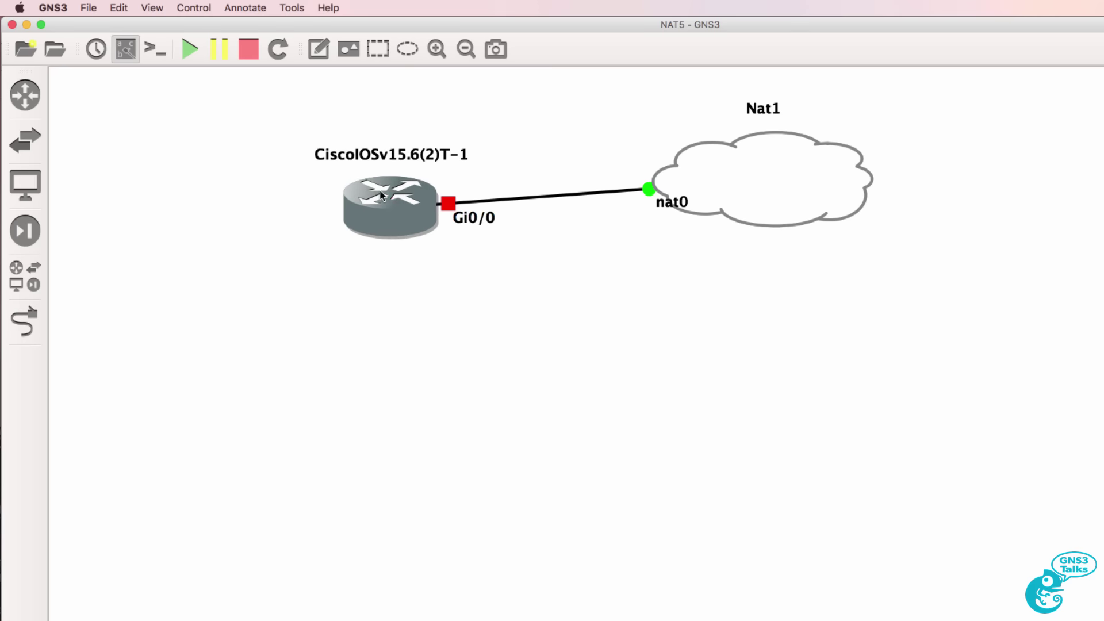
# Step: Tidy the router position and the Gi0/0 and nat0 labels, then start all devices
pyautogui.moveTo(391, 186); pyautogui.dragTo(406, 160)
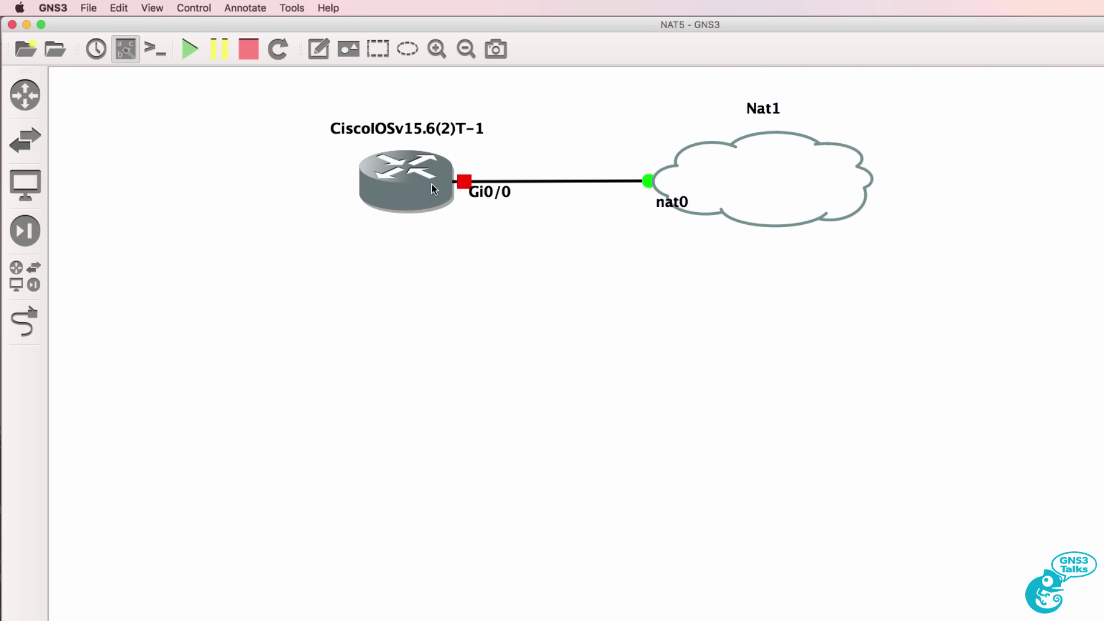
pyautogui.moveTo(485, 206); pyautogui.dragTo(481, 218)
pyautogui.moveTo(677, 205); pyautogui.dragTo(644, 212)
pyautogui.click(186, 49)
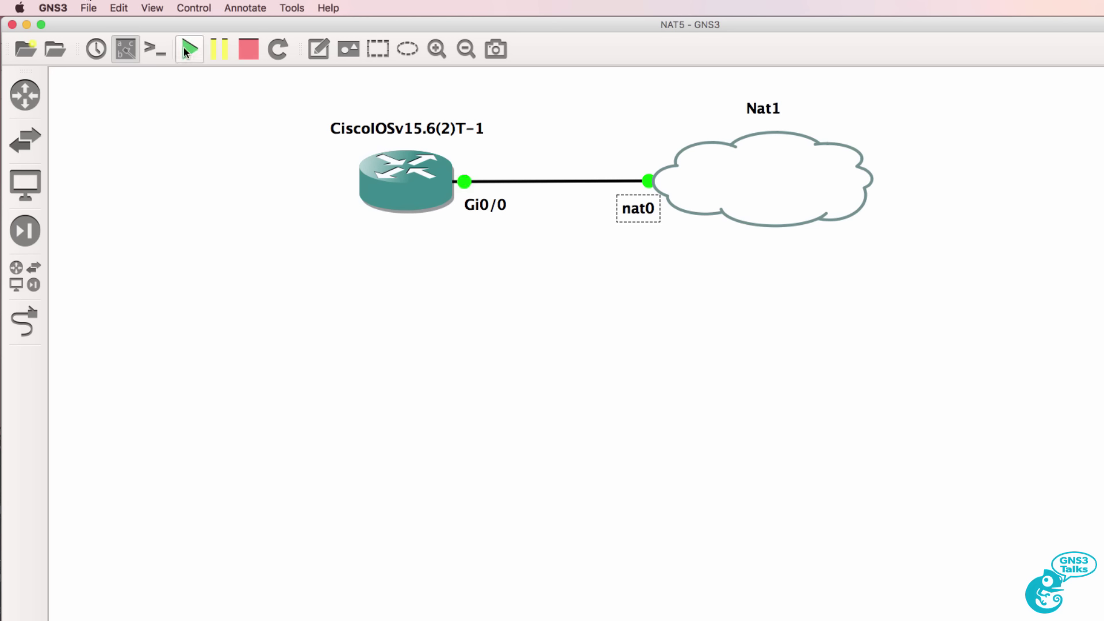
# Step: Open the router's console and arrange it in front of the GNS3 VM window while IOSv boots
pyautogui.click(150, 48)
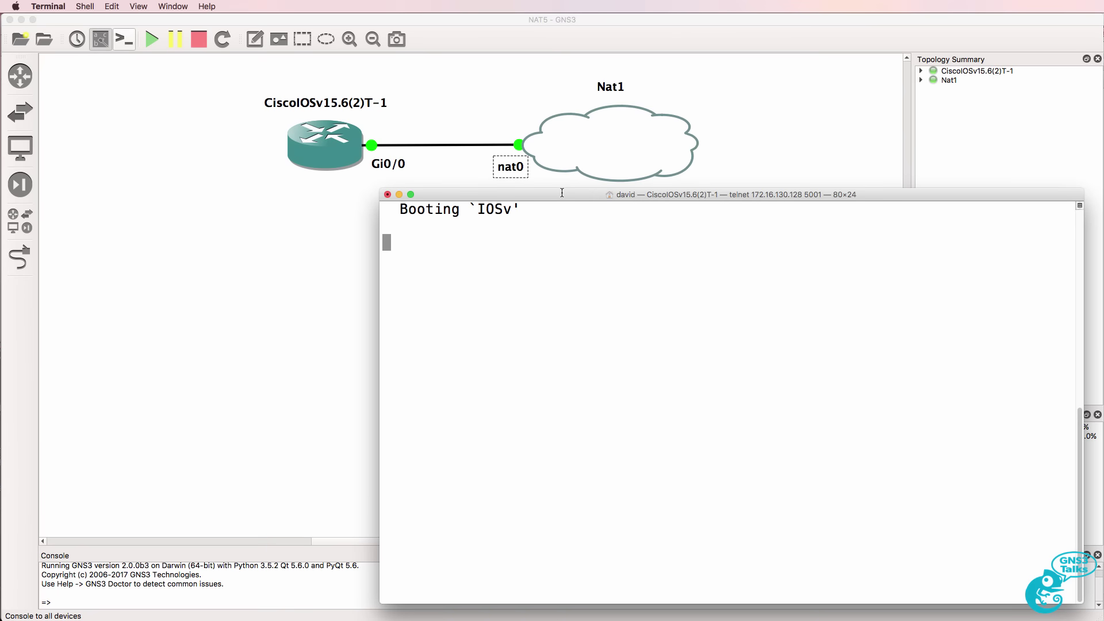
pyautogui.moveTo(563, 194); pyautogui.dragTo(348, 184)
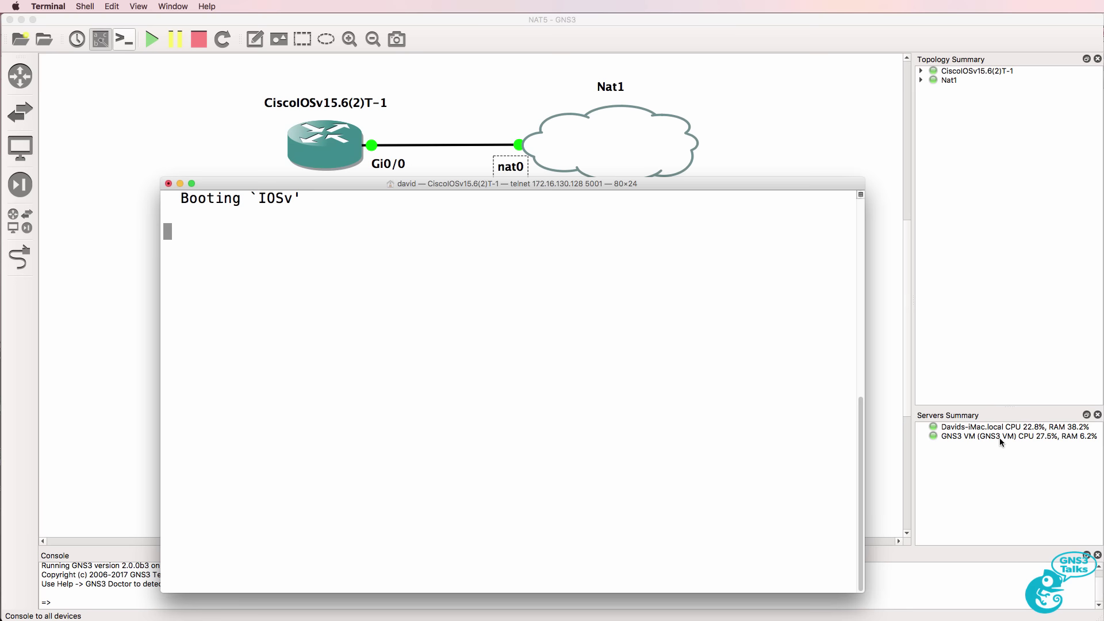
pyautogui.press('super+Tab')
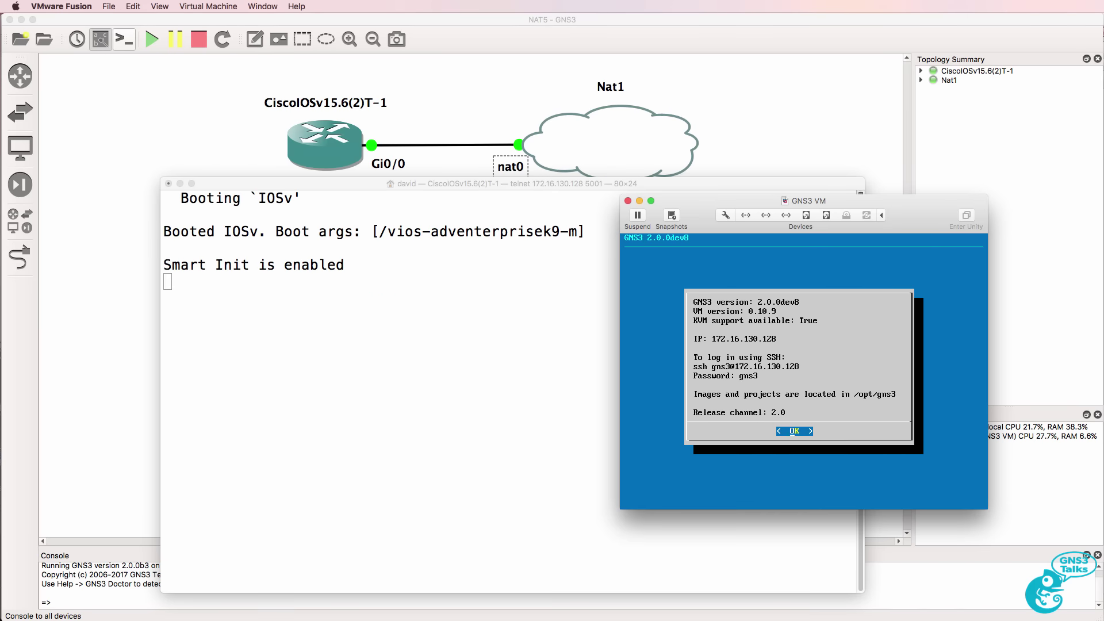
pyautogui.press('super+Tab')
pyautogui.moveTo(906, 209); pyautogui.dragTo(1011, 261)
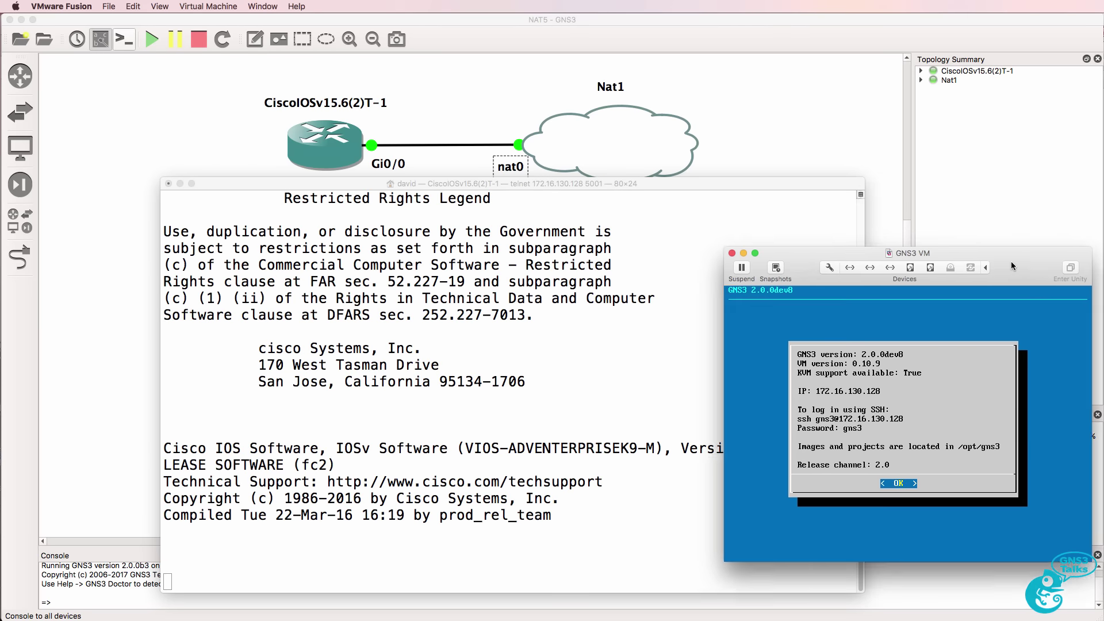
pyautogui.click(786, 222)
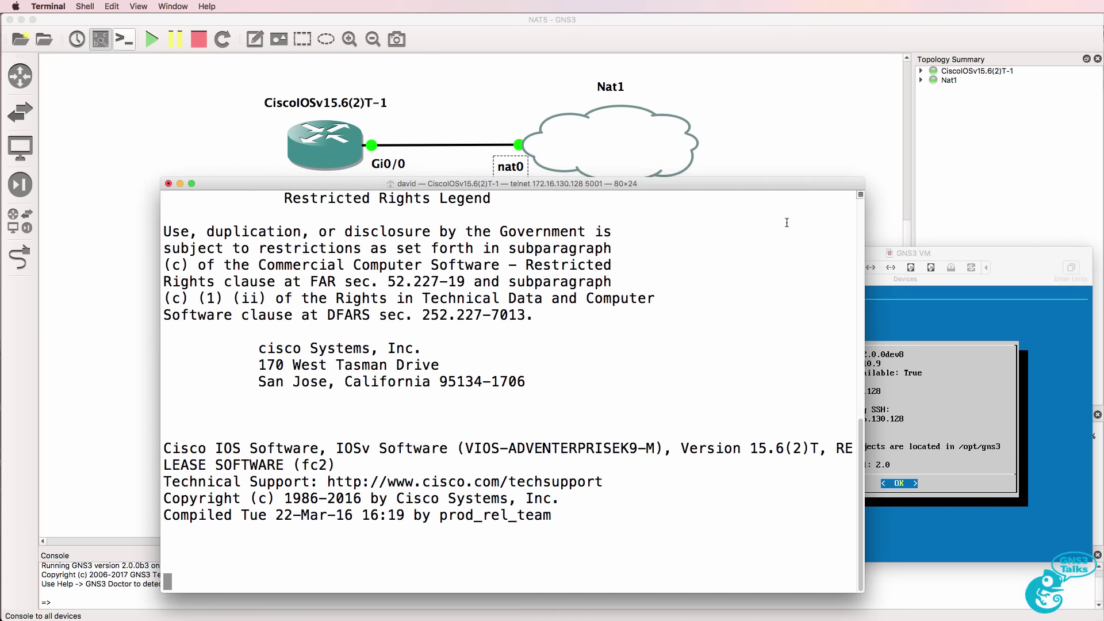
pyautogui.moveTo(671, 185); pyautogui.dragTo(674, 191)
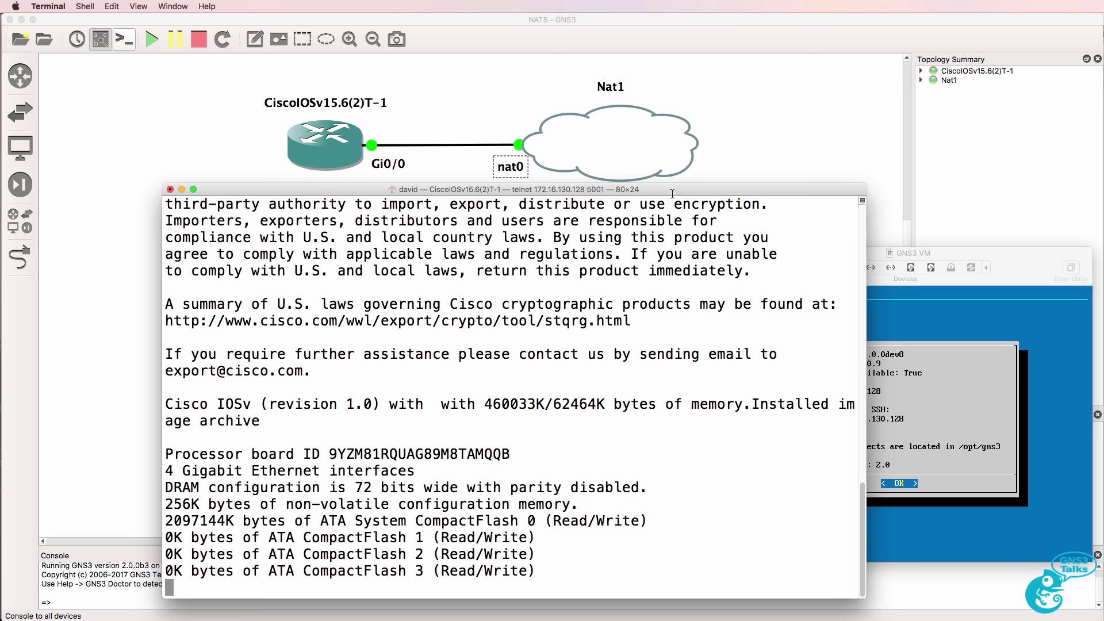
# Step: Answer no to the initial configuration dialog and get a Router prompt
pyautogui.write('no')
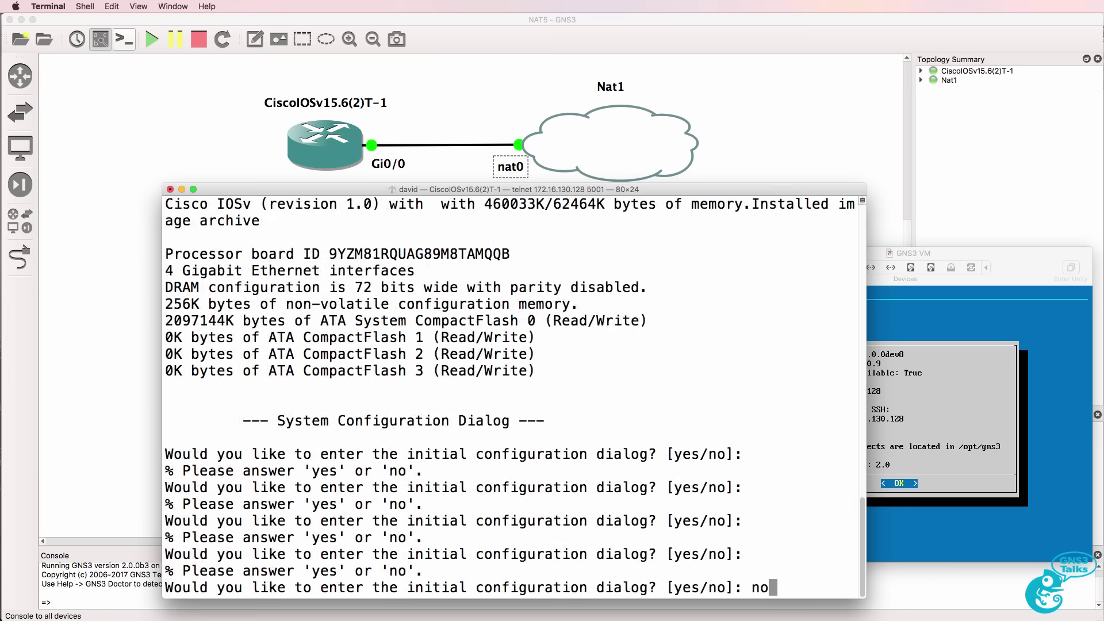
pyautogui.press('Return')
pyautogui.press('Return')
pyautogui.press('Return')
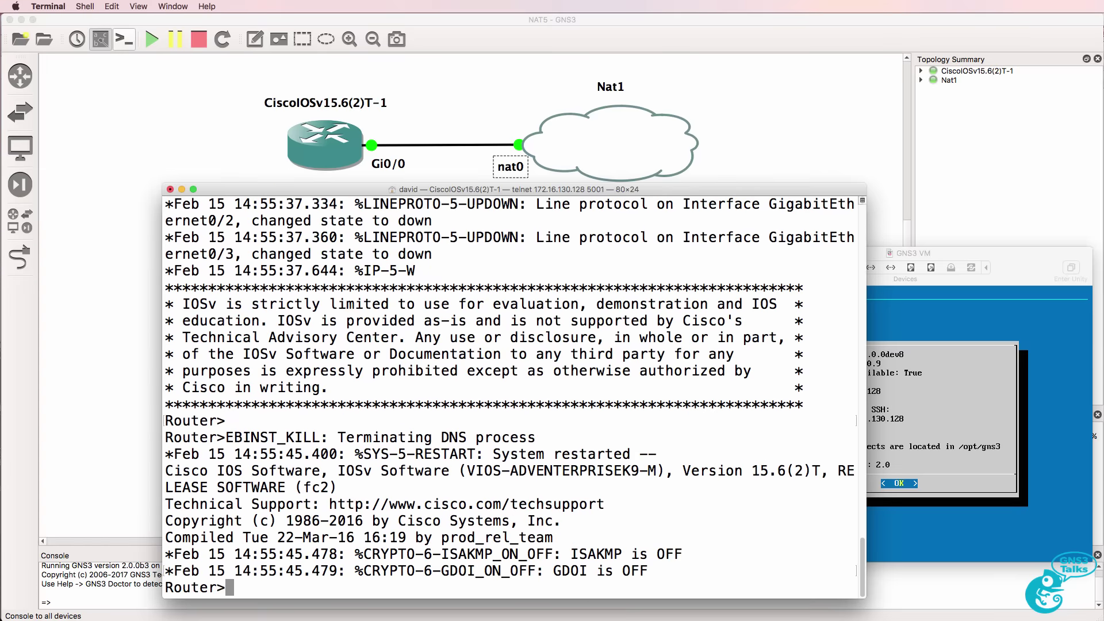
# Step: Enter privileged mode and global configuration, and select interface g0/0
pyautogui.press('Return')
pyautogui.write('en')
pyautogui.press('Return')
pyautogui.write('conf t')
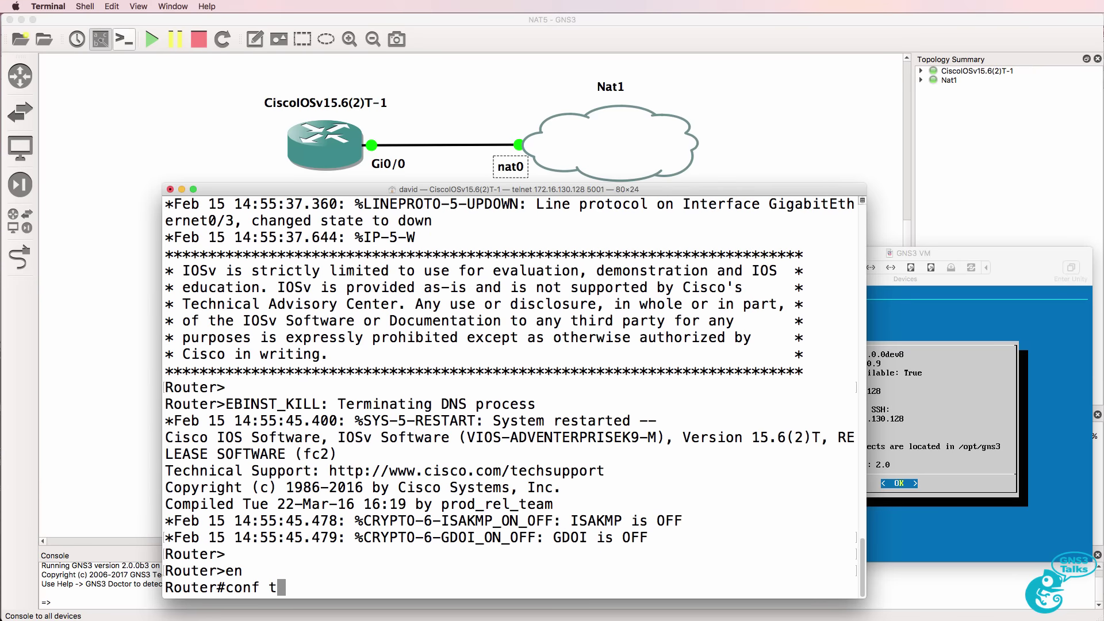
pyautogui.press('Return')
pyautogui.write('int g0/0')
pyautogui.press('Return')
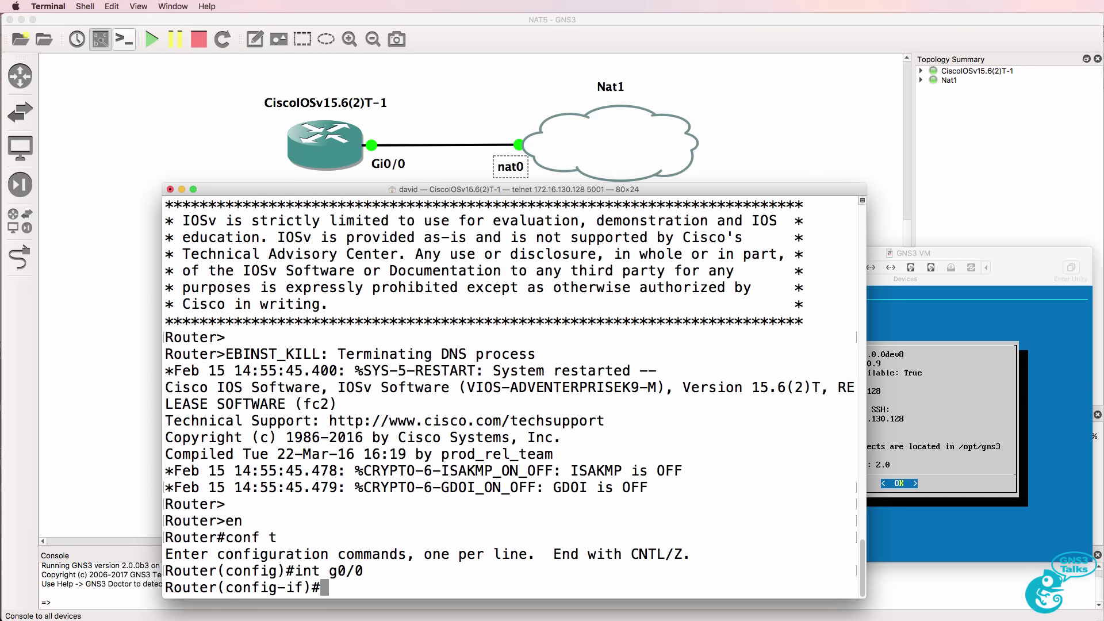
# Step: Set Gi0/0 to ip address dhcp, bring it up with no shut, and exit the interface
pyautogui.write('ip ad')
pyautogui.press('Tab')
pyautogui.write('d')
pyautogui.press('Tab')
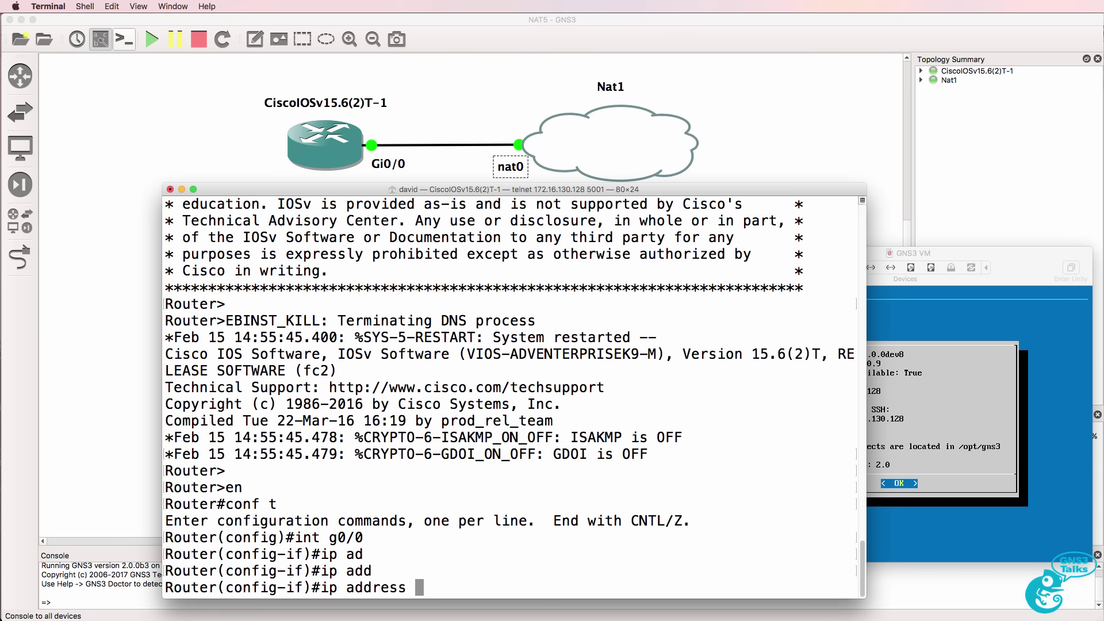
pyautogui.write('?d')
pyautogui.write('h')
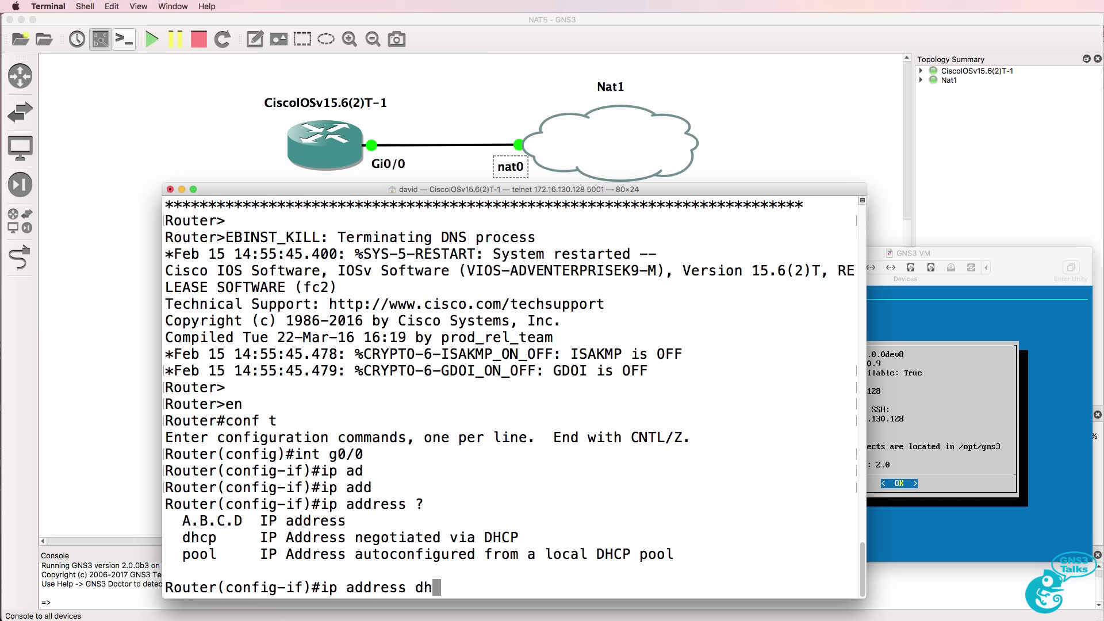
pyautogui.write('cp')
pyautogui.press('Return')
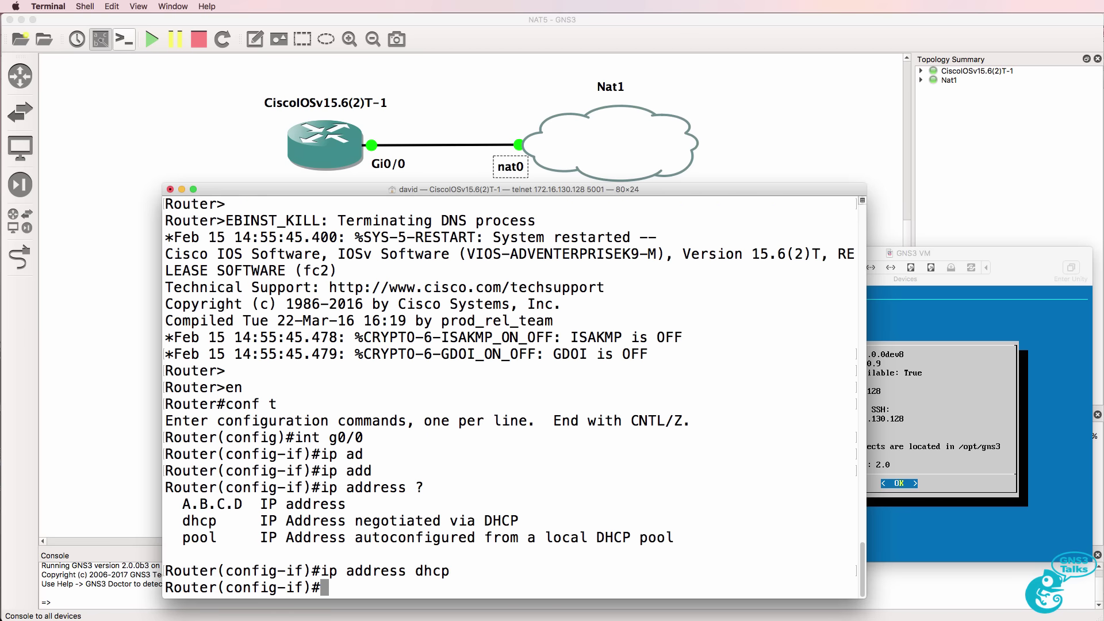
pyautogui.write('no shut')
pyautogui.press('Return')
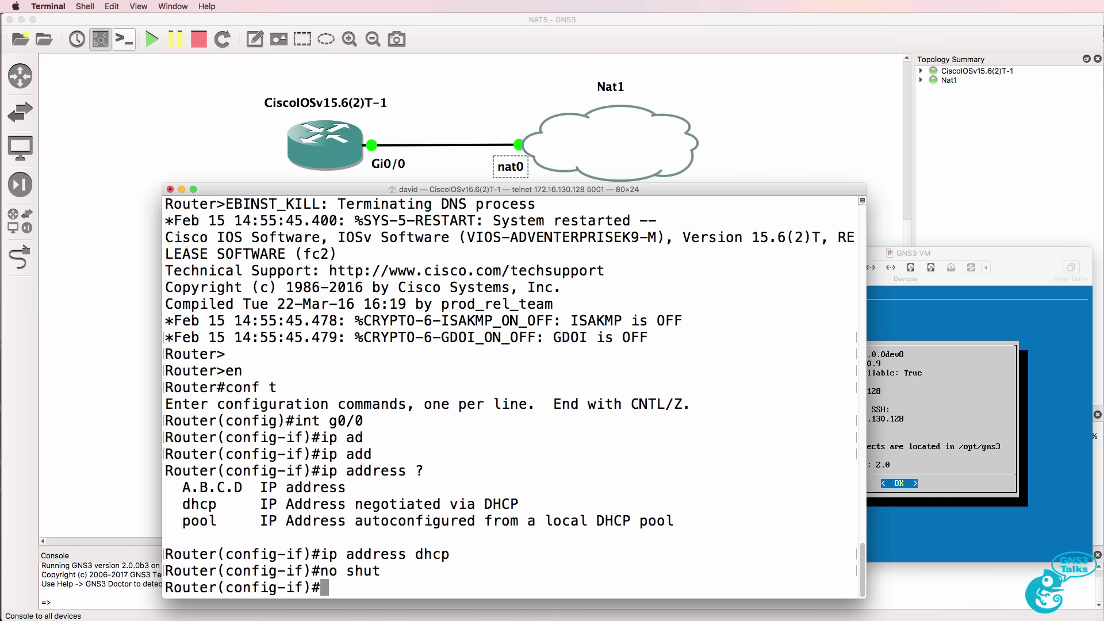
pyautogui.write('exit')
pyautogui.press('Return')
# Step: Rename the router to R1 and leave configuration mode
pyautogui.write('hostR1')
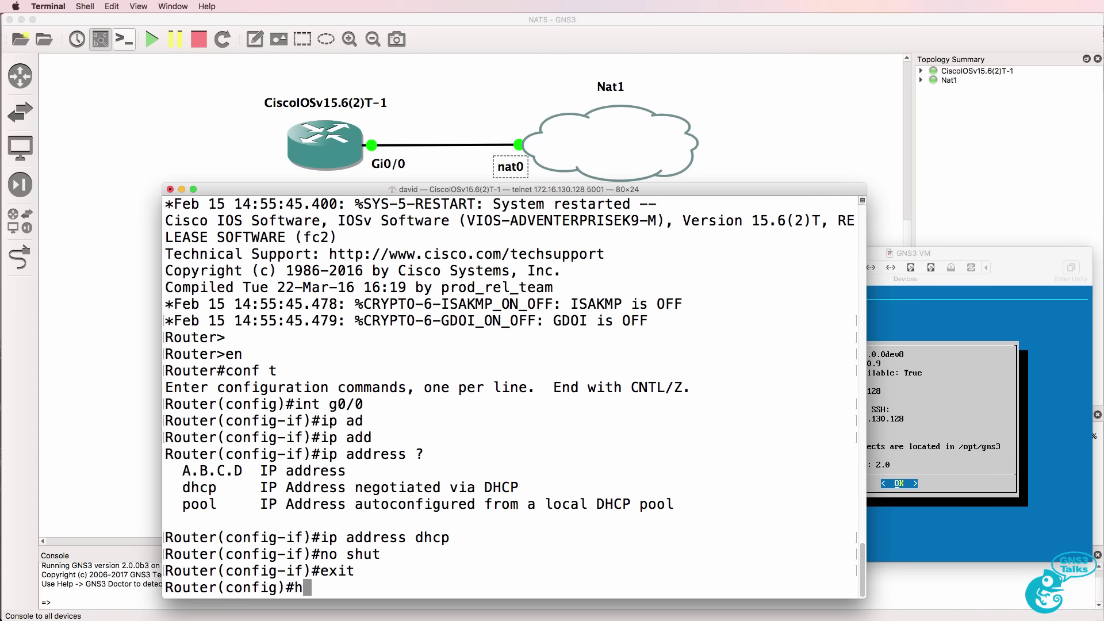
pyautogui.press('Return')
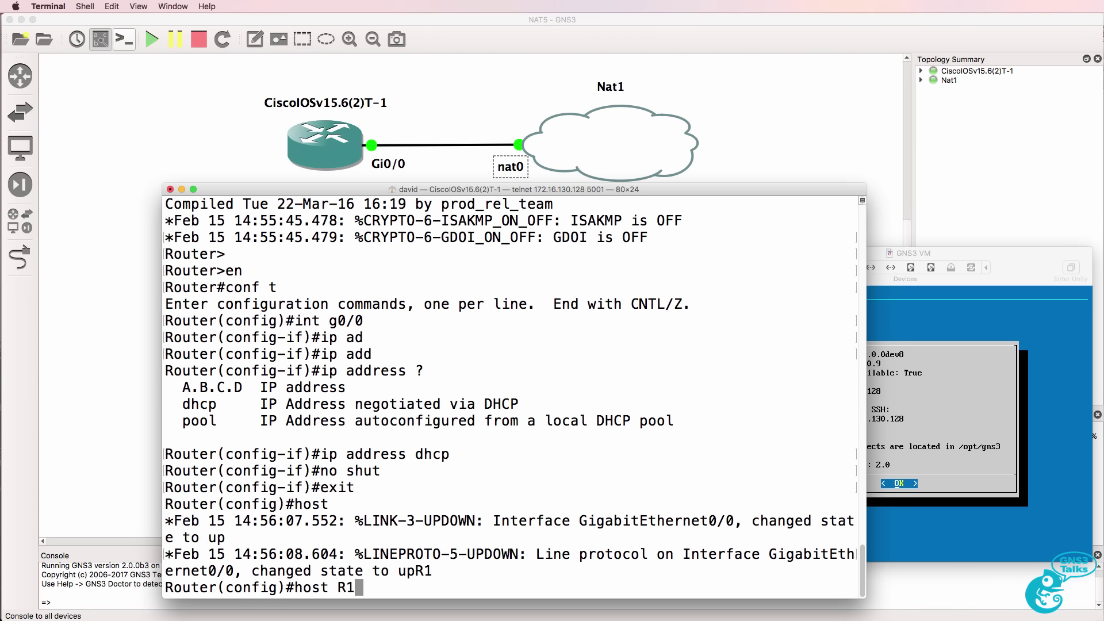
pyautogui.write('end')
pyautogui.press('Return')
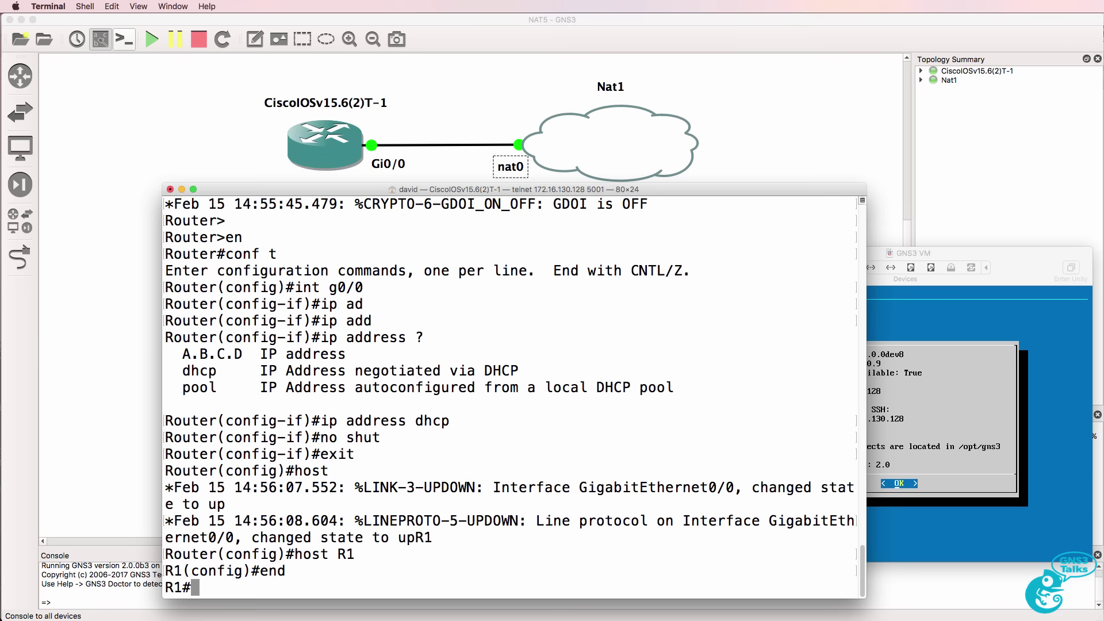
# Step: Show the interface brief and highlight Gi0/0's DHCP-assigned address 192.168.122.117
pyautogui.write('sh ip int b')
pyautogui.write('r')
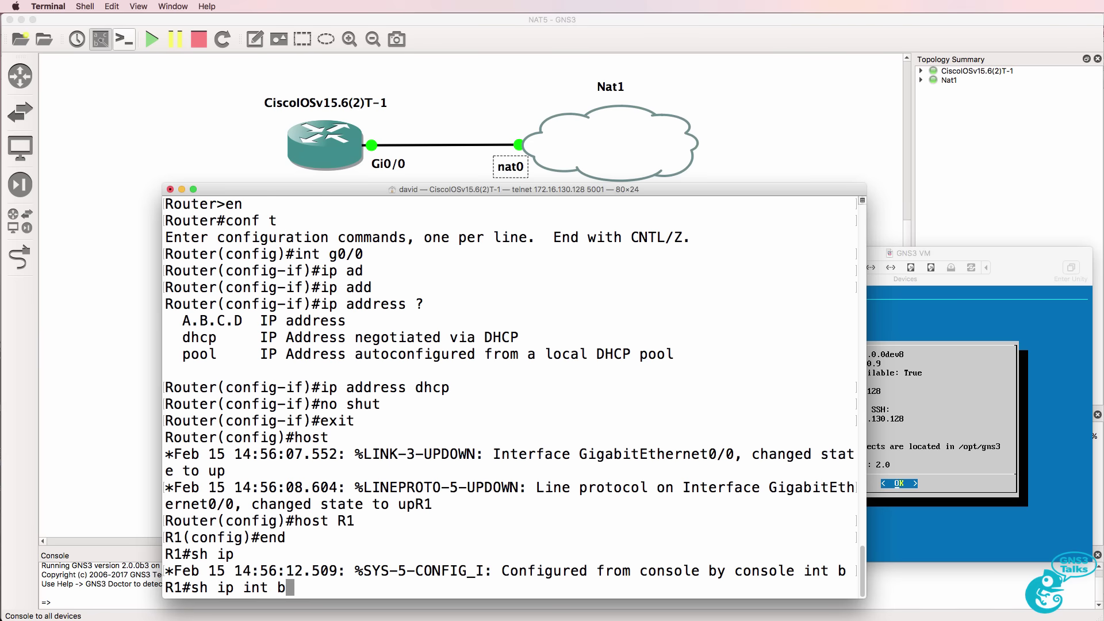
pyautogui.press('Tab')
pyautogui.press('Return')
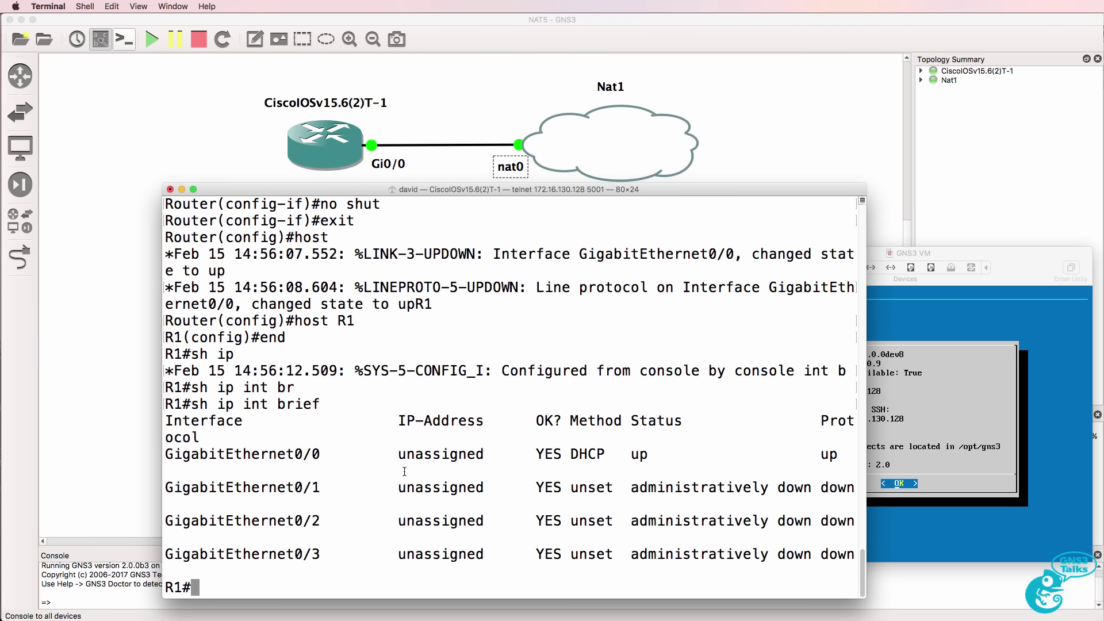
pyautogui.moveTo(390, 455); pyautogui.dragTo(678, 458)
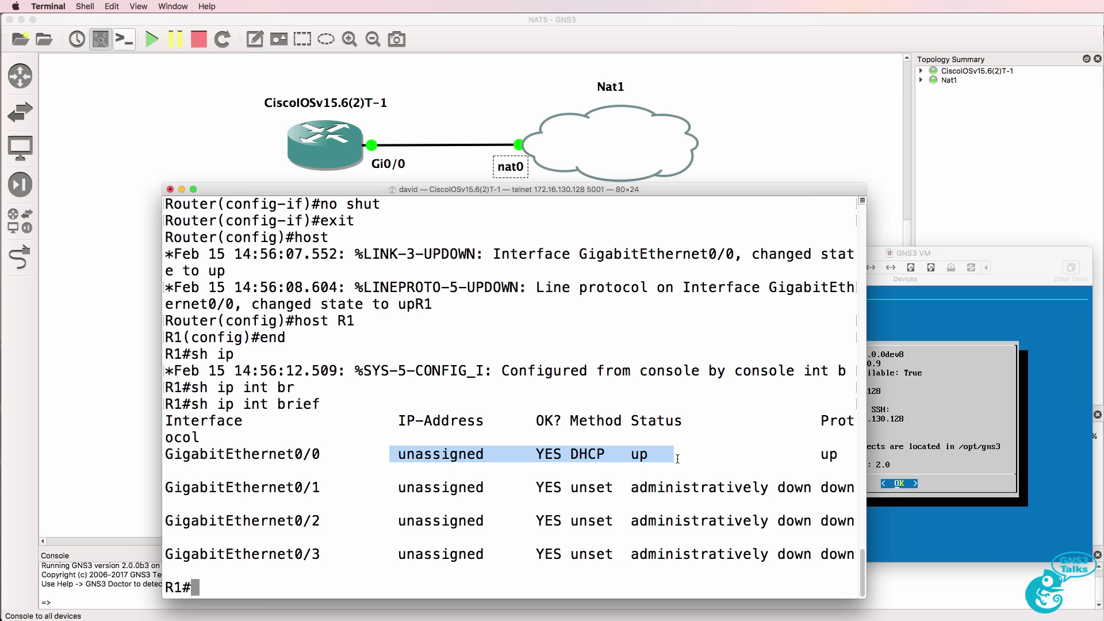
pyautogui.moveTo(323, 404); pyautogui.dragTo(157, 401)
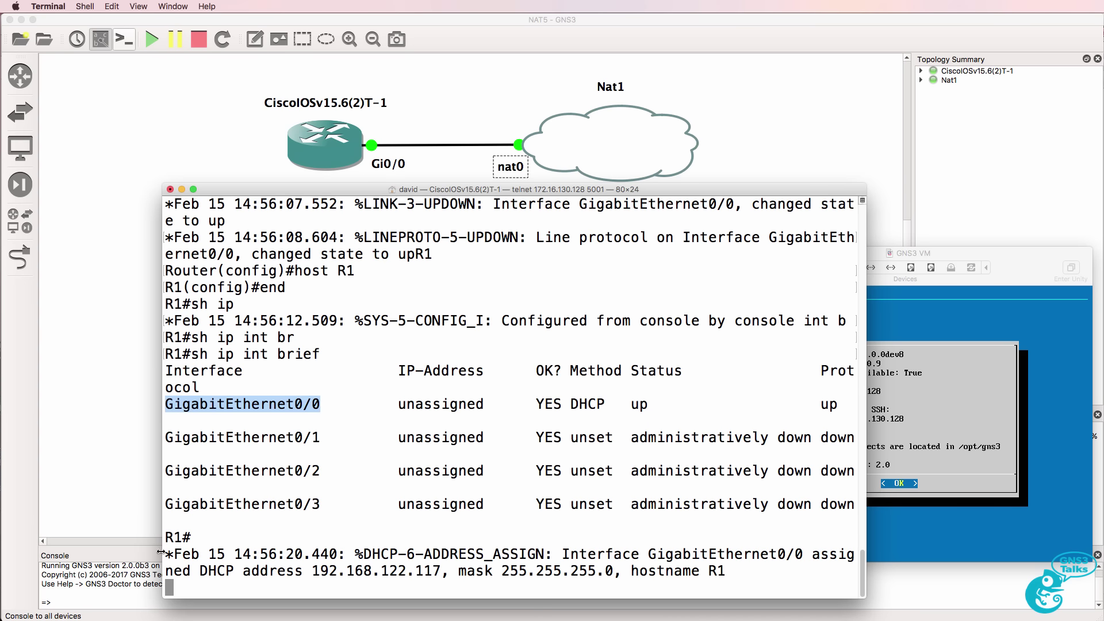
pyautogui.moveTo(173, 554); pyautogui.dragTo(805, 575)
pyautogui.press('super+c')
pyautogui.press('super+v')
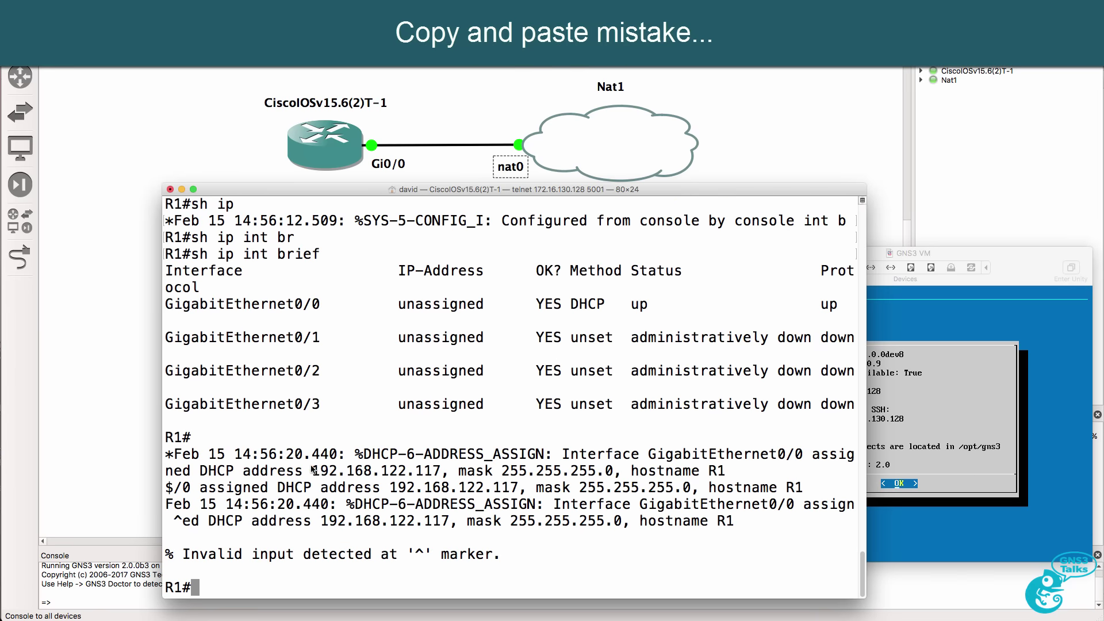
pyautogui.moveTo(311, 471); pyautogui.dragTo(448, 472)
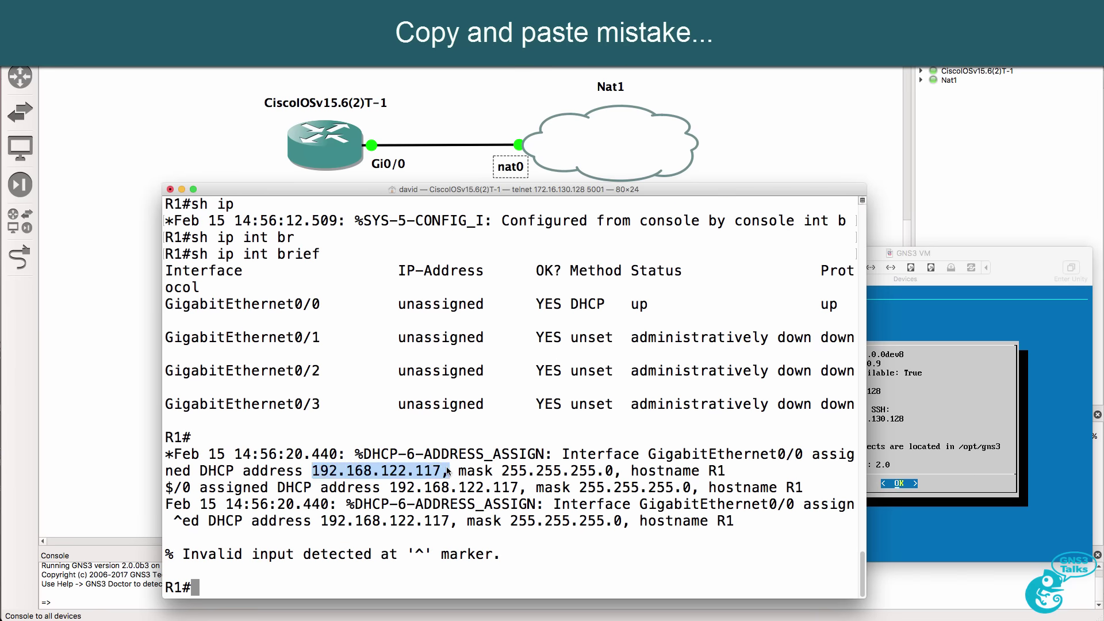
# Step: Recheck the interface brief and highlight Gi0/0's address 192.168.122.117
pyautogui.write('s')
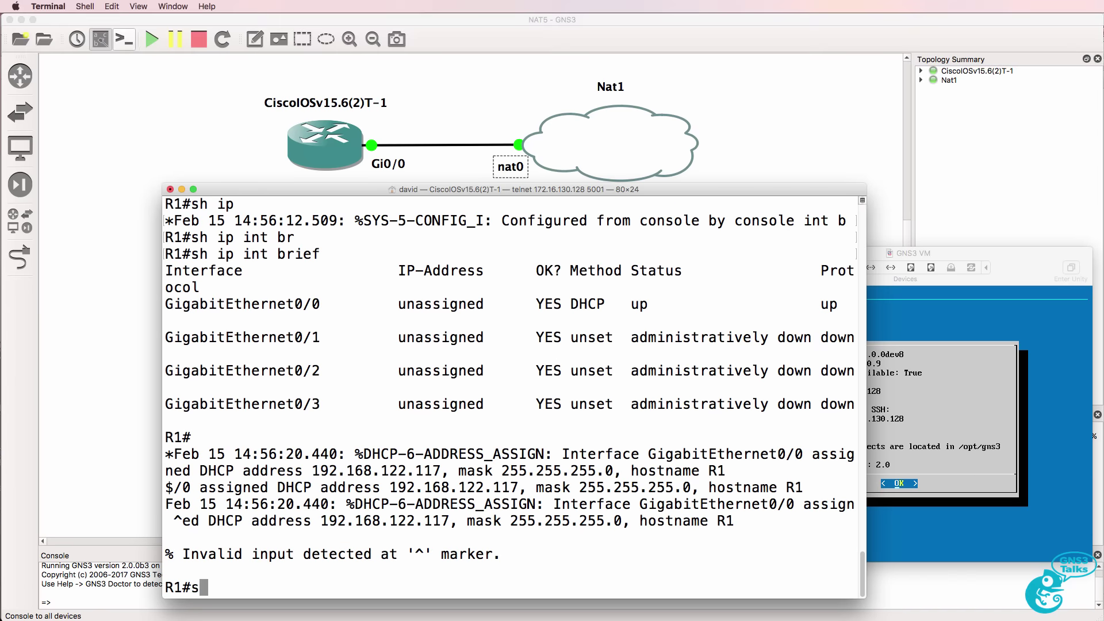
pyautogui.write('h ip int brief')
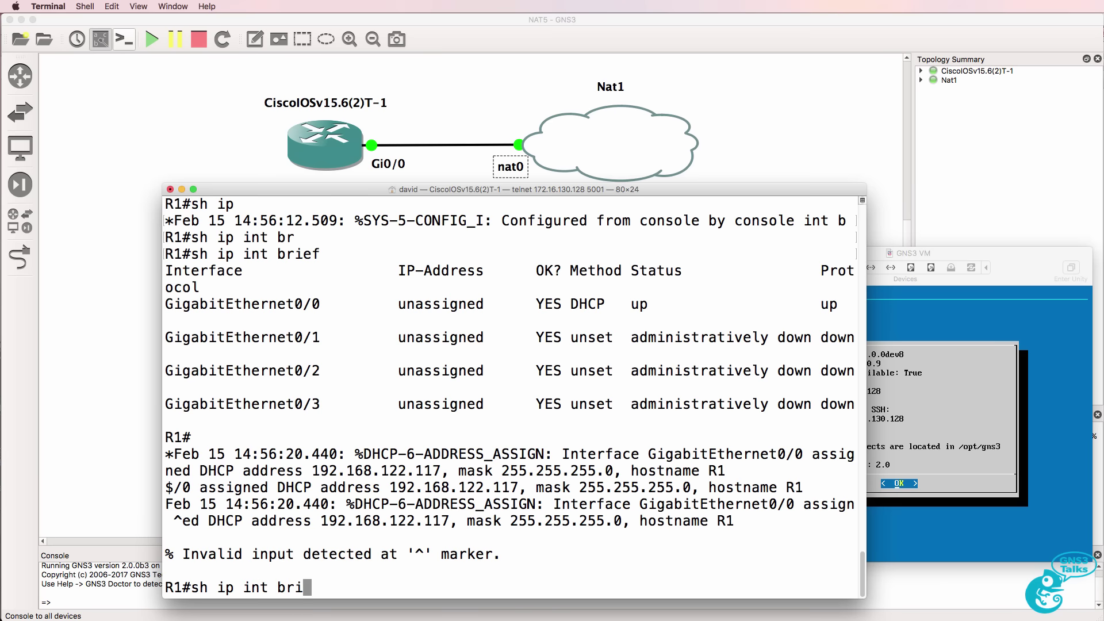
pyautogui.press('Return')
pyautogui.moveTo(389, 451); pyautogui.dragTo(493, 466)
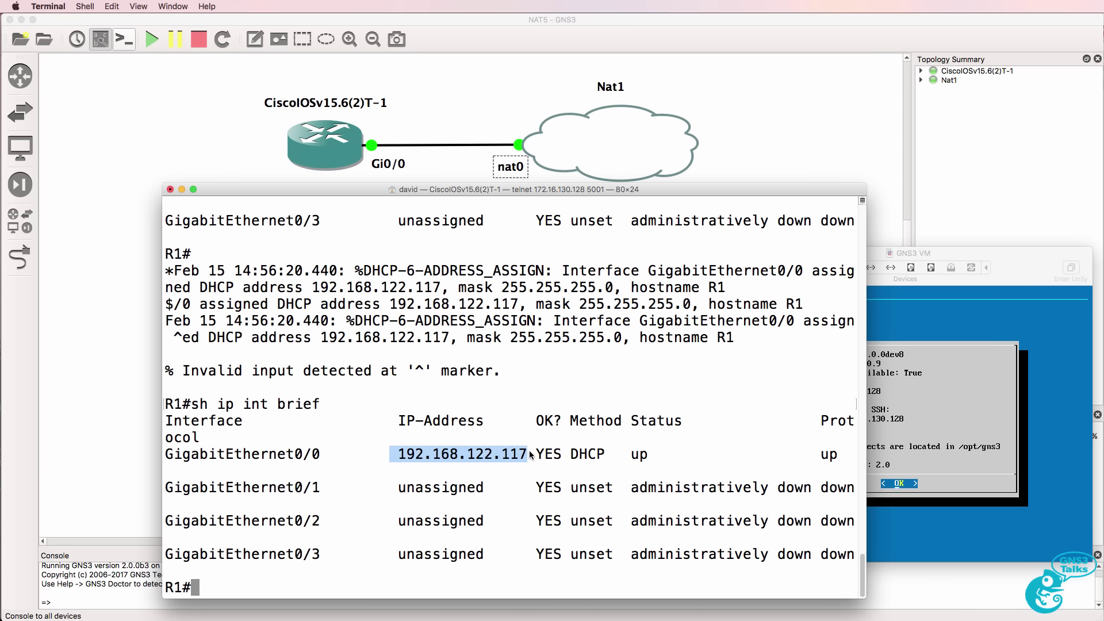
# Step: Show R1's routing table and highlight the default route via 192.168.122.1
pyautogui.write('sh ip route')
pyautogui.press('Return')
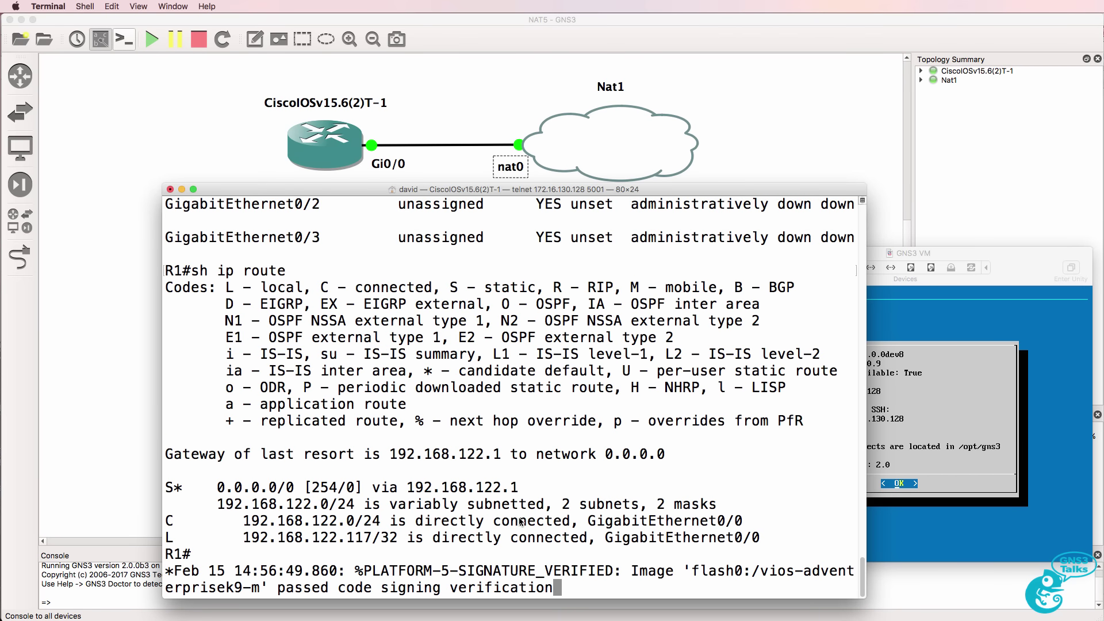
pyautogui.moveTo(519, 488); pyautogui.dragTo(164, 488)
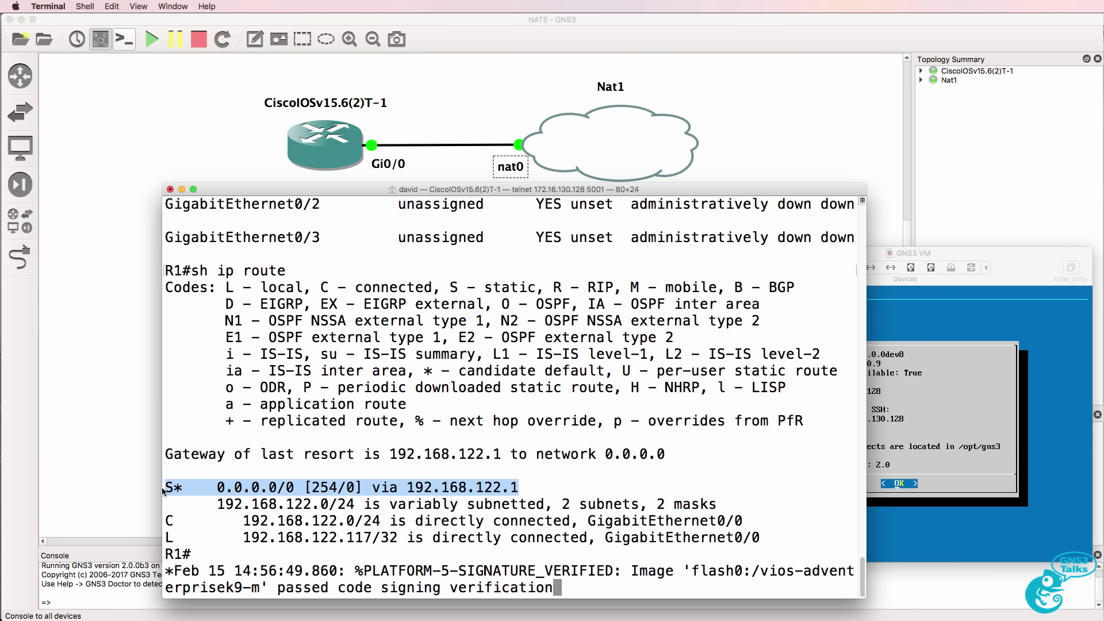
pyautogui.press('Return')
pyautogui.write('ping ww')
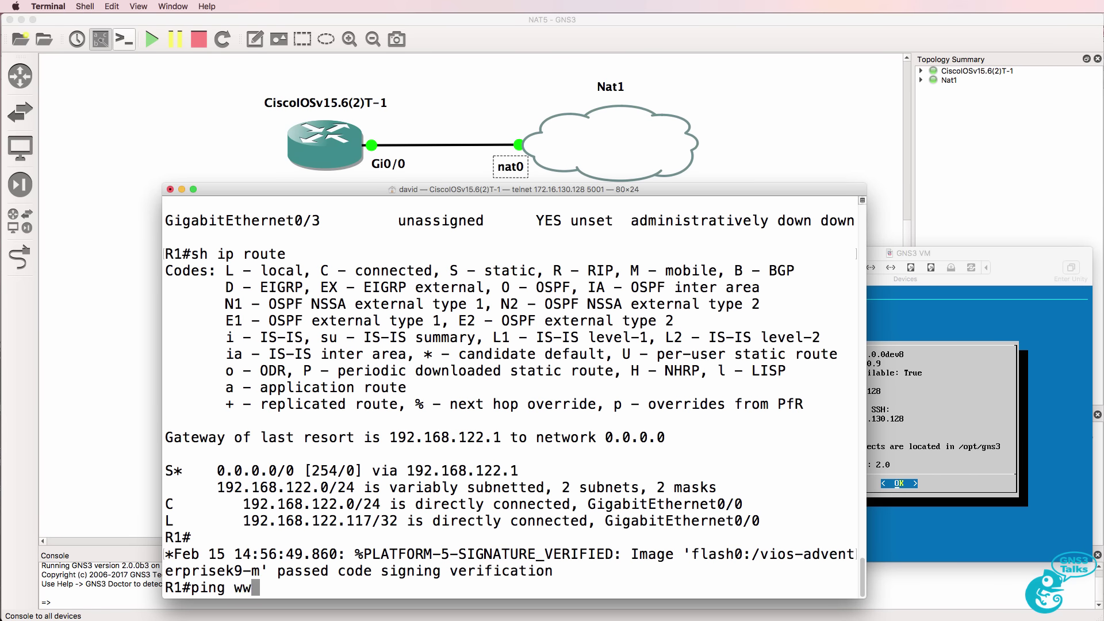
pyautogui.write('w.google.com')
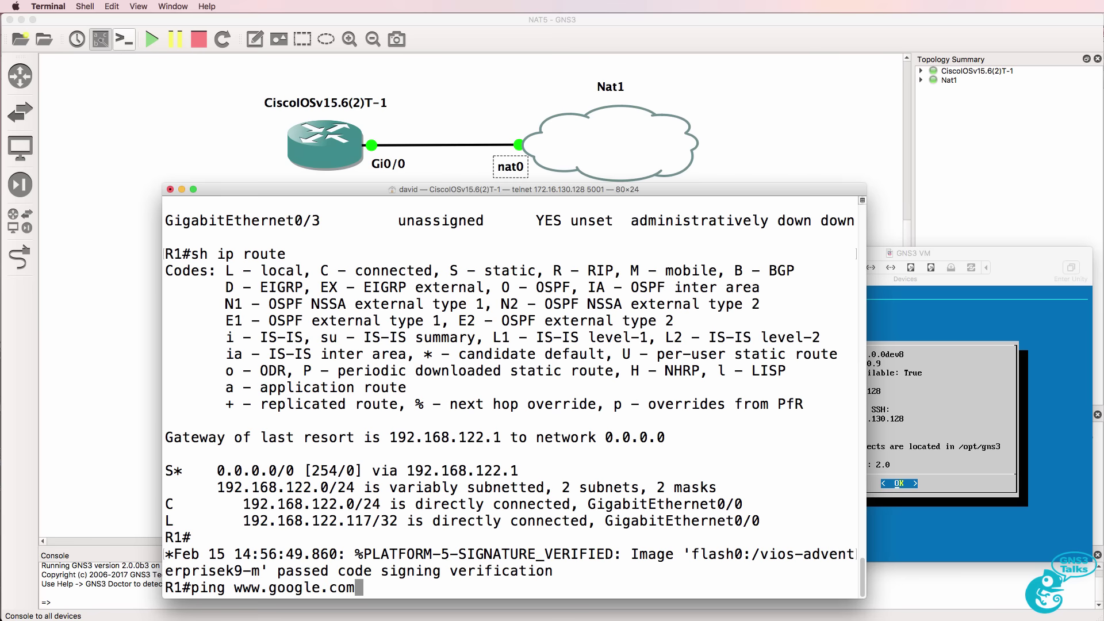
pyautogui.press('Return')
pyautogui.write('p')
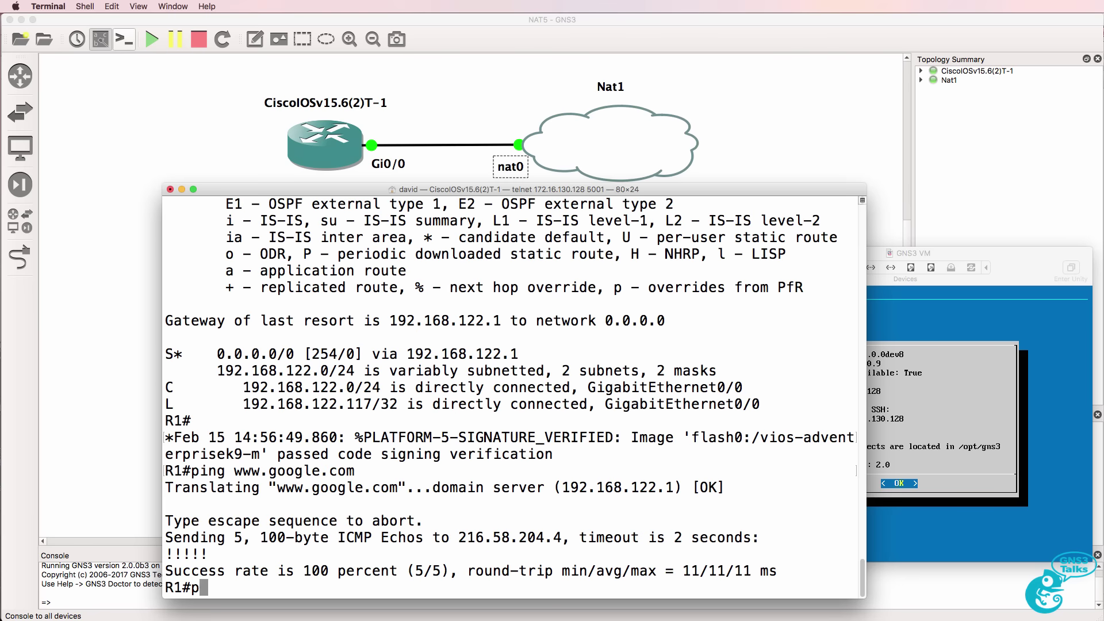
pyautogui.write('ing cisco.com')
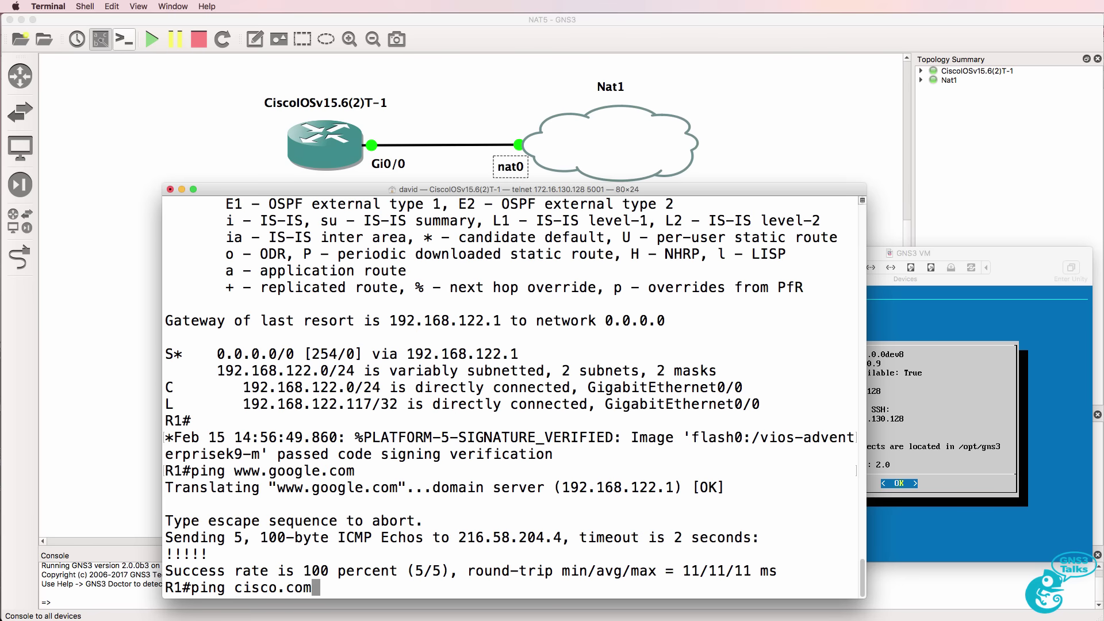
pyautogui.press('Return')
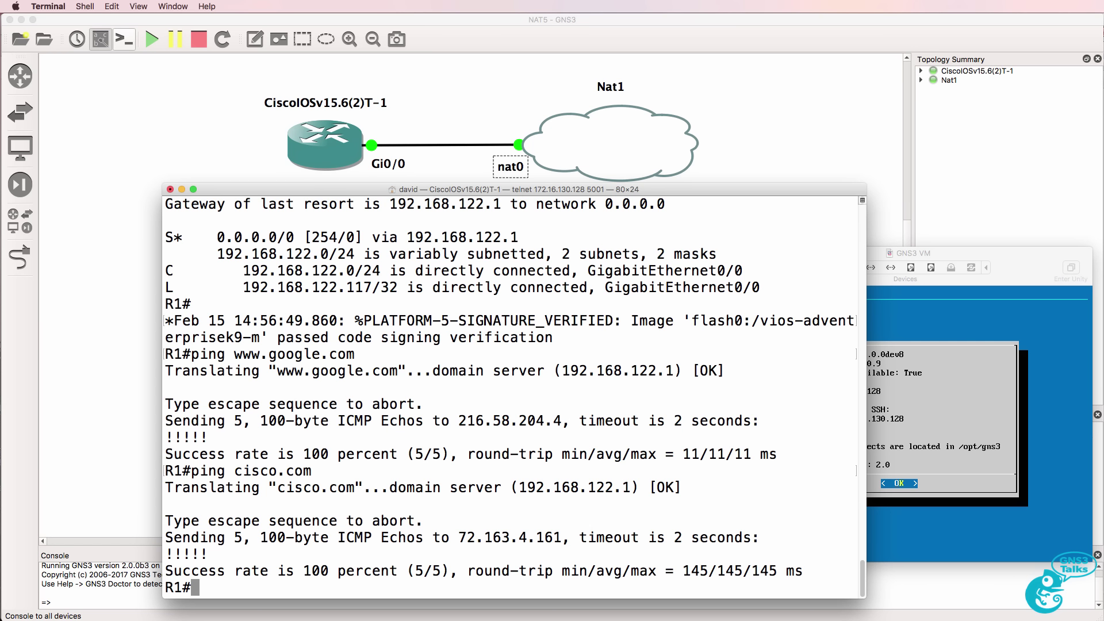
# Step: Show Gi0/0's running configuration and highlight the ip address dhcp line
pyautogui.write('sh ru nint')
pyautogui.press('BackSpace')
pyautogui.press('BackSpace')
pyautogui.press('BackSpace')
pyautogui.press('BackSpace')
pyautogui.press('BackSpace')
pyautogui.press('BackSpace')
pyautogui.write('n int')
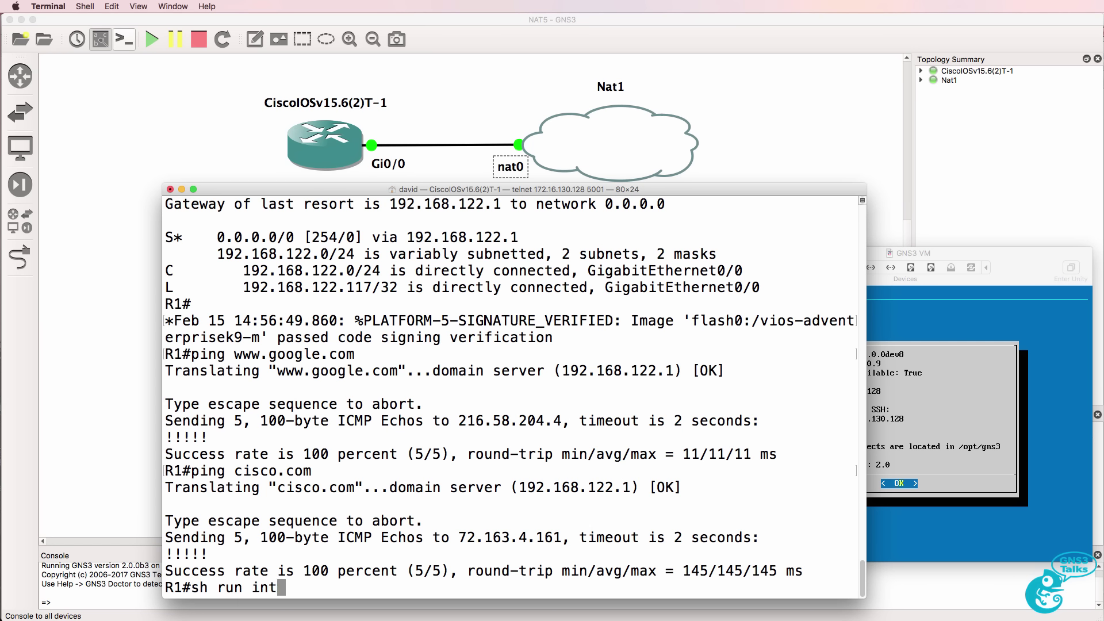
pyautogui.write(' g0/0')
pyautogui.press('Return')
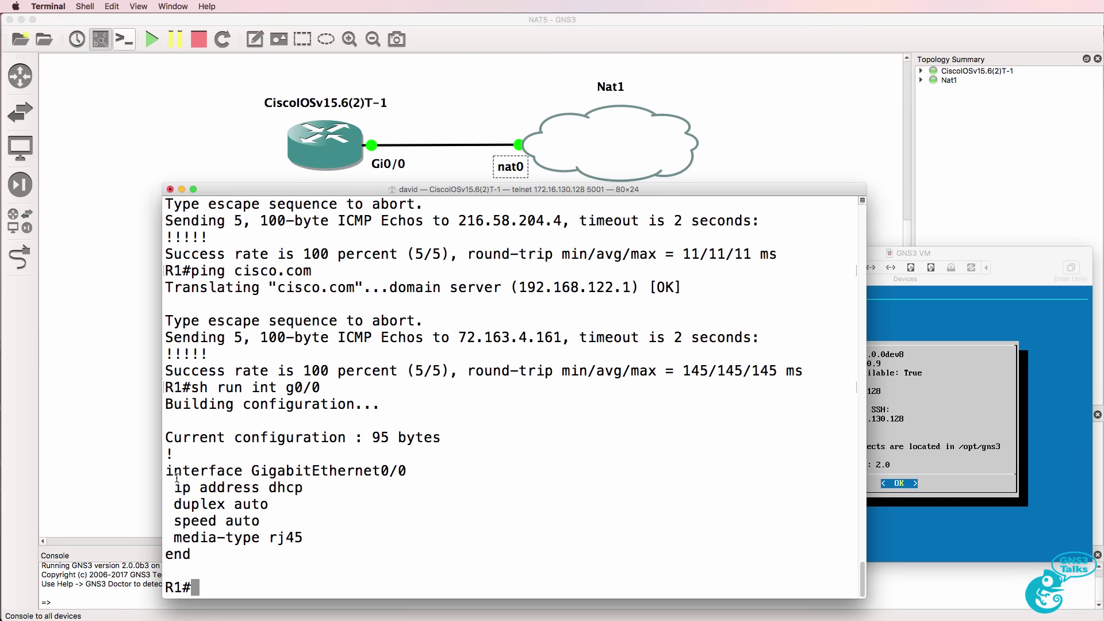
pyautogui.moveTo(172, 488); pyautogui.dragTo(326, 480)
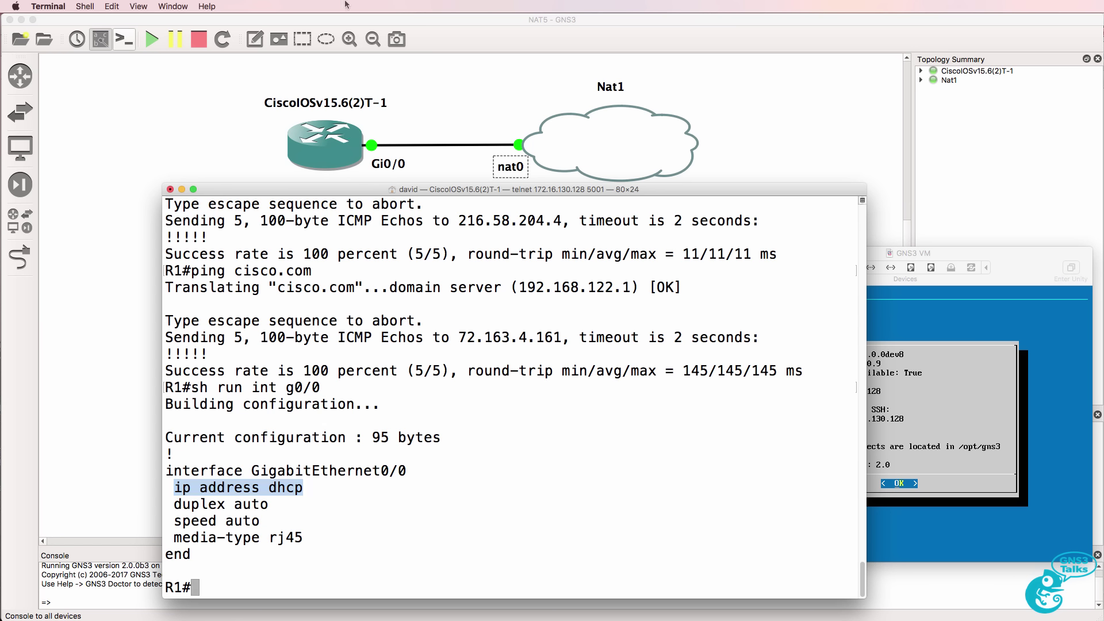
# Step: Add a second Cisco IOSv router, CiscoIOSv15.6(2)T-2, below the first
pyautogui.click(22, 73)
pyautogui.click(21, 75)
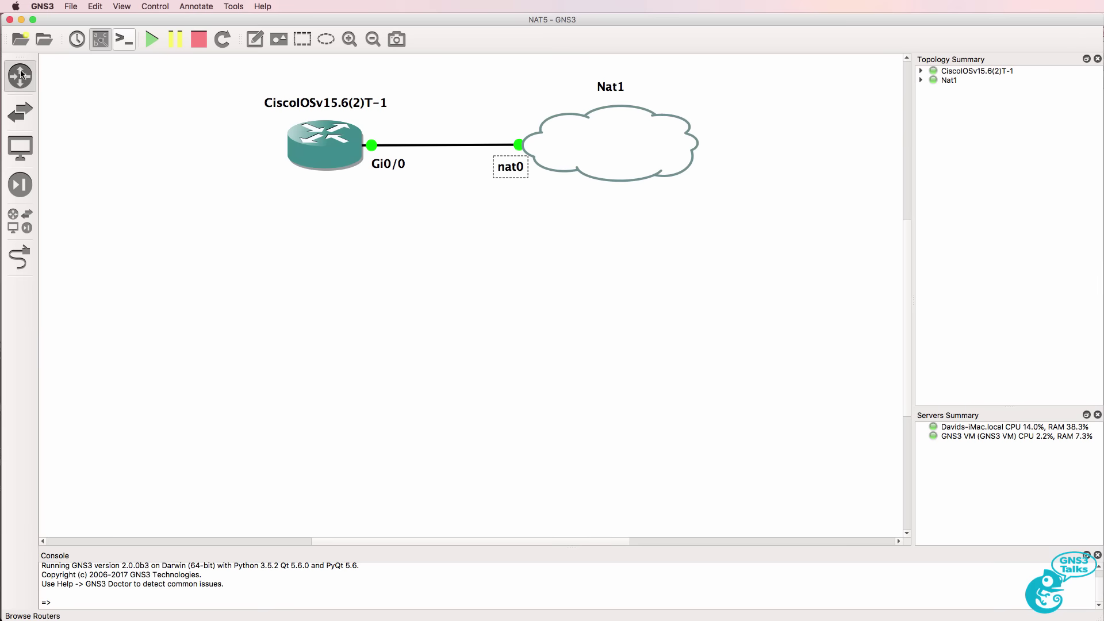
pyautogui.moveTo(93, 154); pyautogui.dragTo(281, 206)
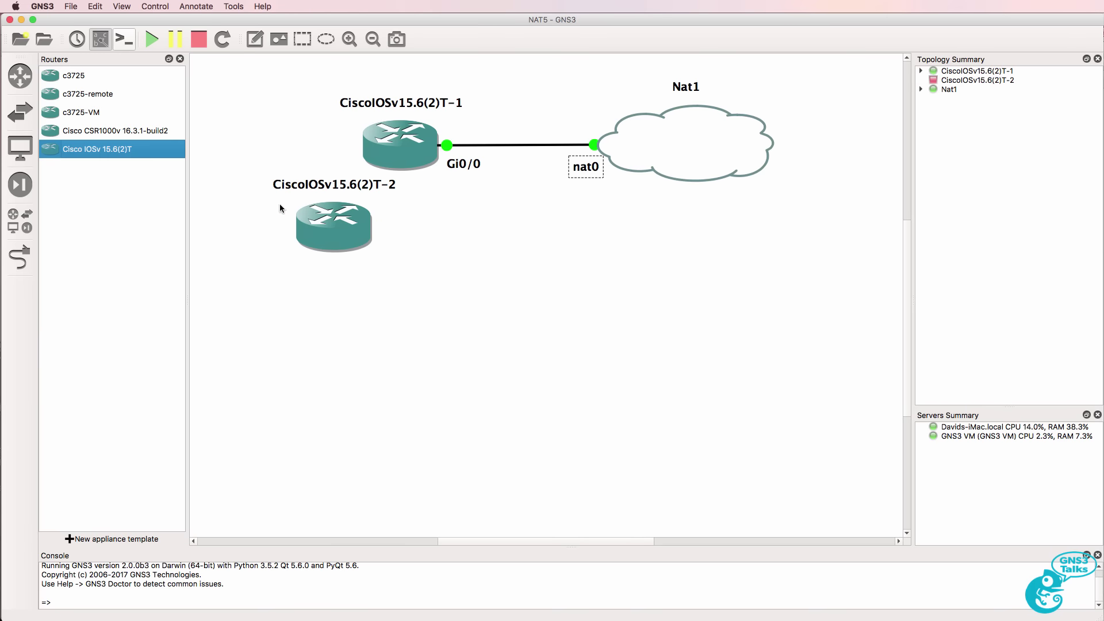
# Step: Link T-2's Gi0/0 to T-1's Gi0/1
pyautogui.click(181, 58)
pyautogui.click(20, 257)
pyautogui.click(265, 234)
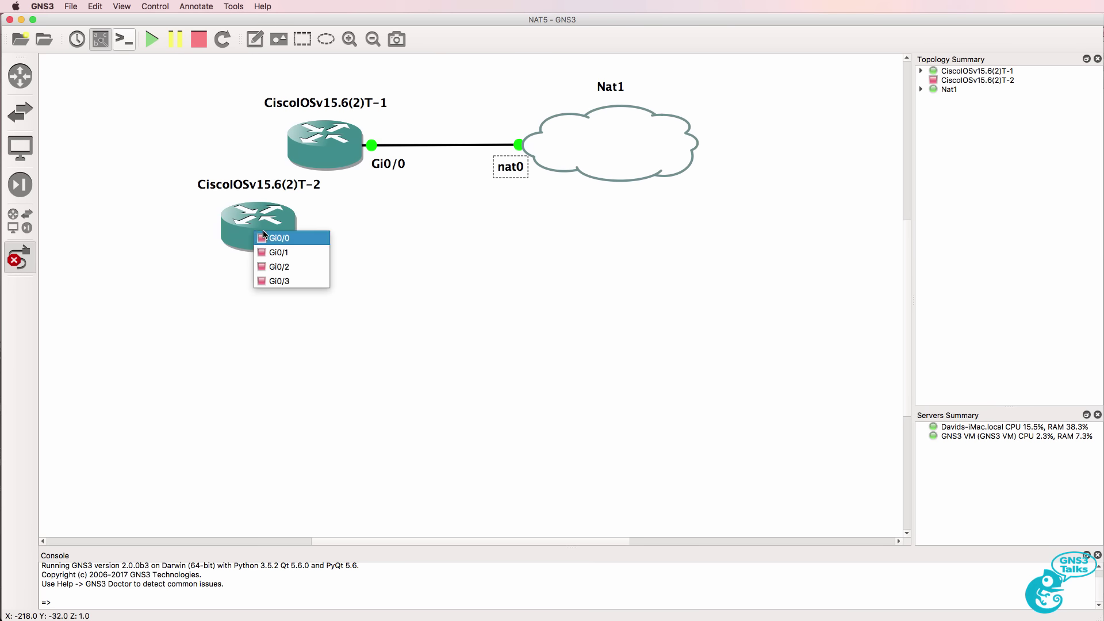
pyautogui.click(302, 243)
pyautogui.click(326, 150)
pyautogui.click(345, 172)
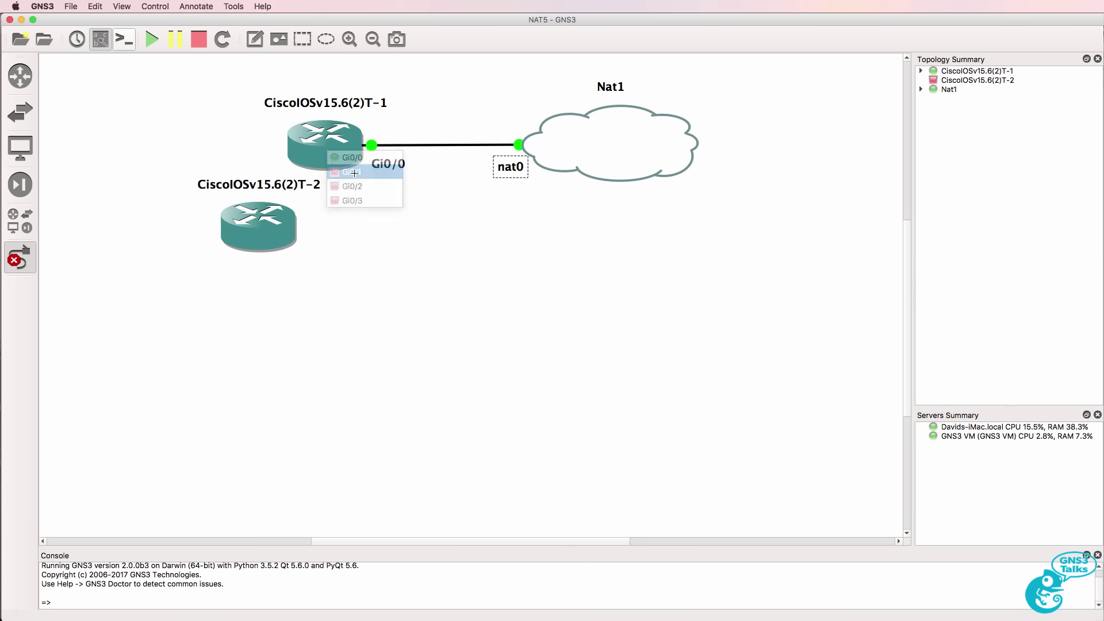
pyautogui.click(20, 257)
# Step: Move T-2 to the left of T-1 and start it
pyautogui.moveTo(254, 244); pyautogui.dragTo(123, 159)
pyautogui.rightClick(124, 161)
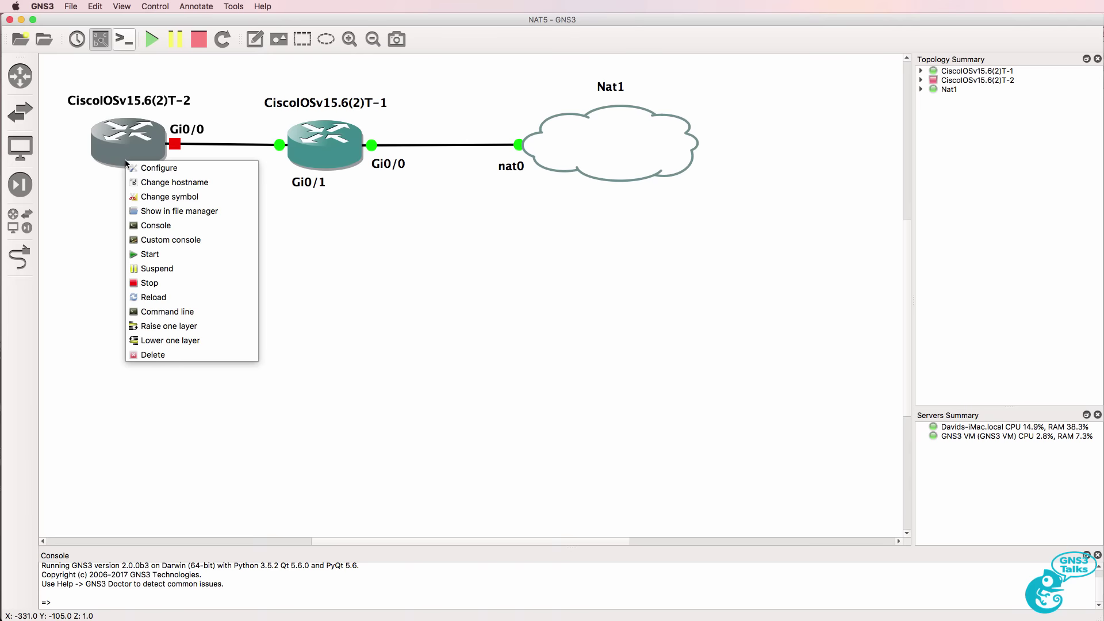
pyautogui.click(149, 255)
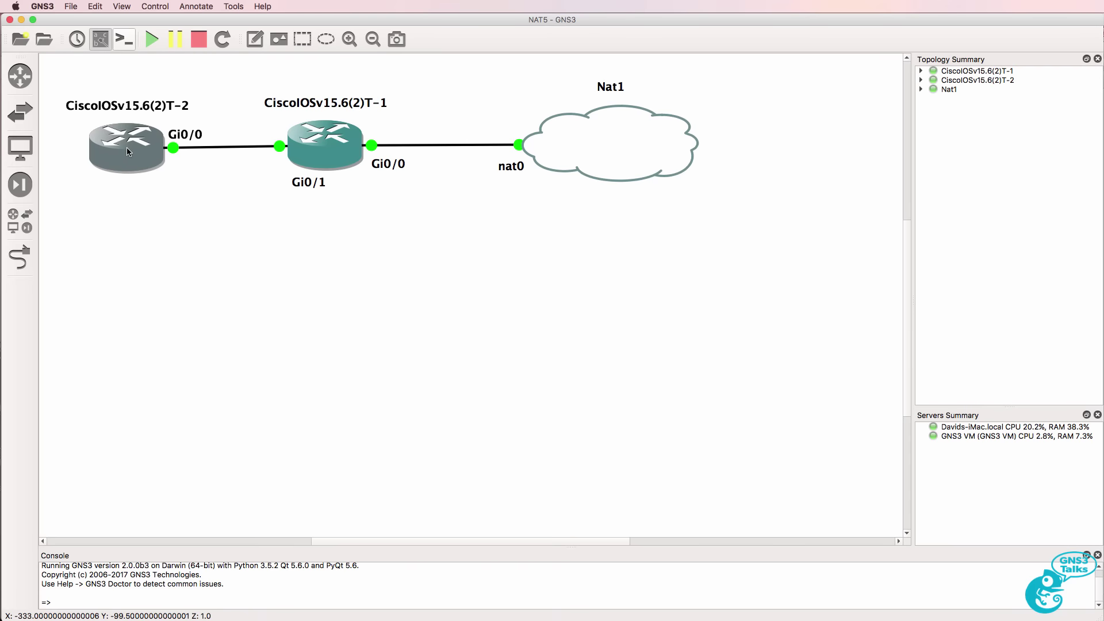
# Step: Add a 10.1.1.1/24 note under T-2's end of the link
pyautogui.click(255, 39)
pyautogui.click(173, 182)
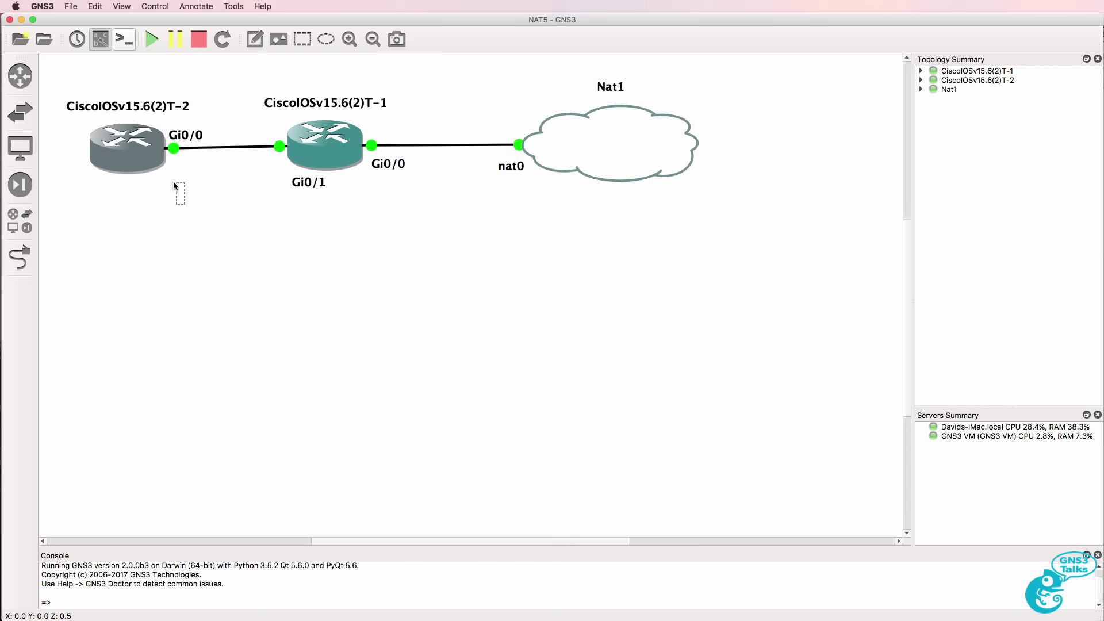
pyautogui.write('10.1..1')
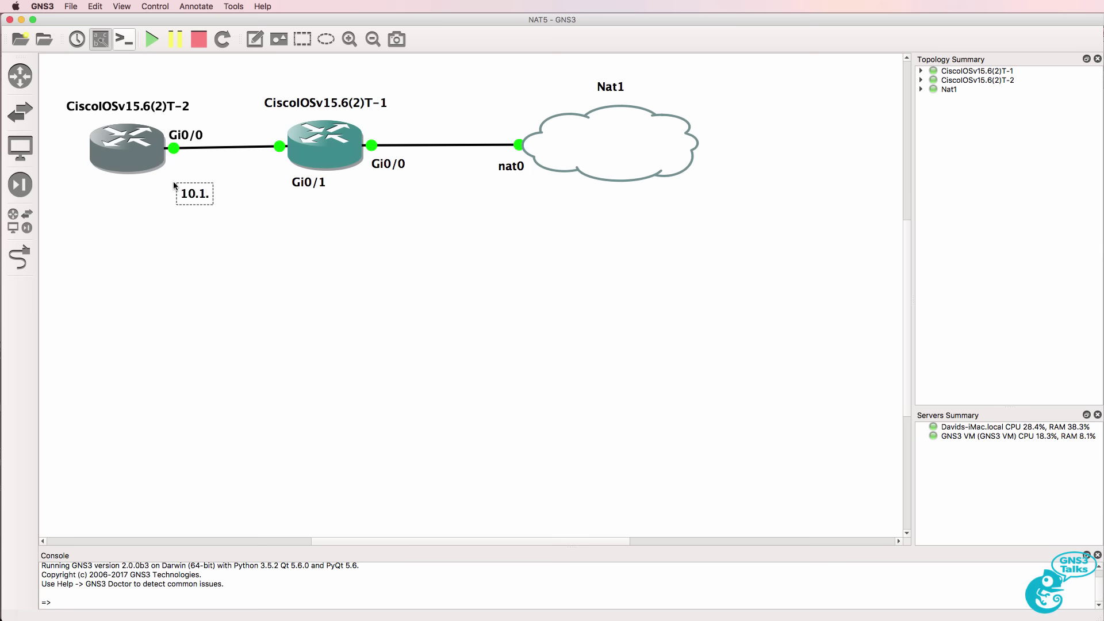
pyautogui.press('BackSpace')
pyautogui.press('BackSpace')
pyautogui.write('1.1/24')
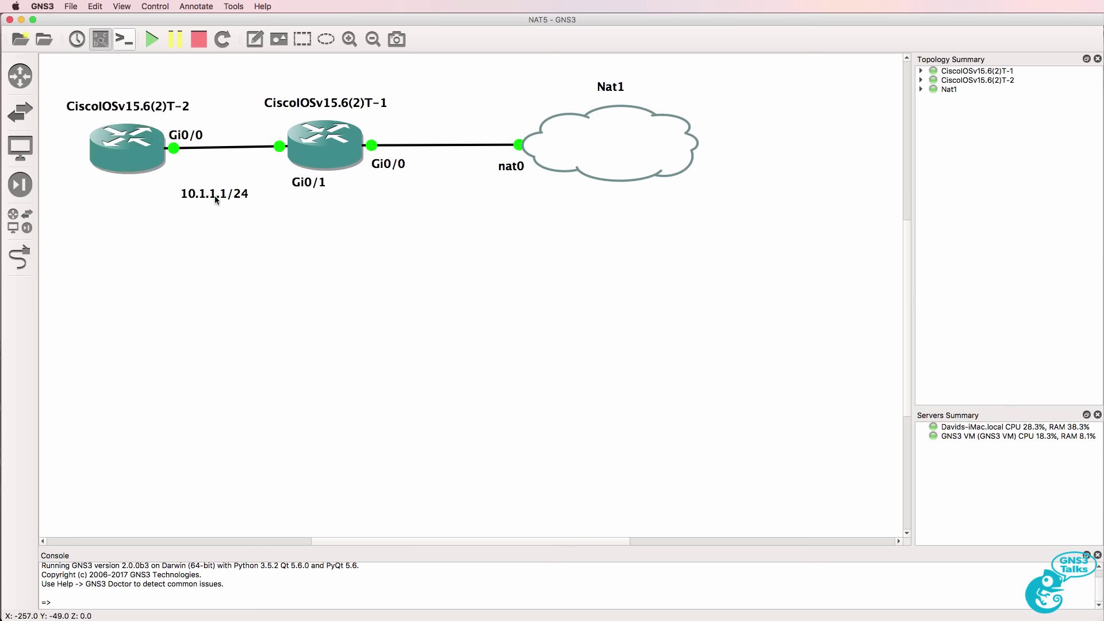
pyautogui.moveTo(215, 200); pyautogui.dragTo(121, 160)
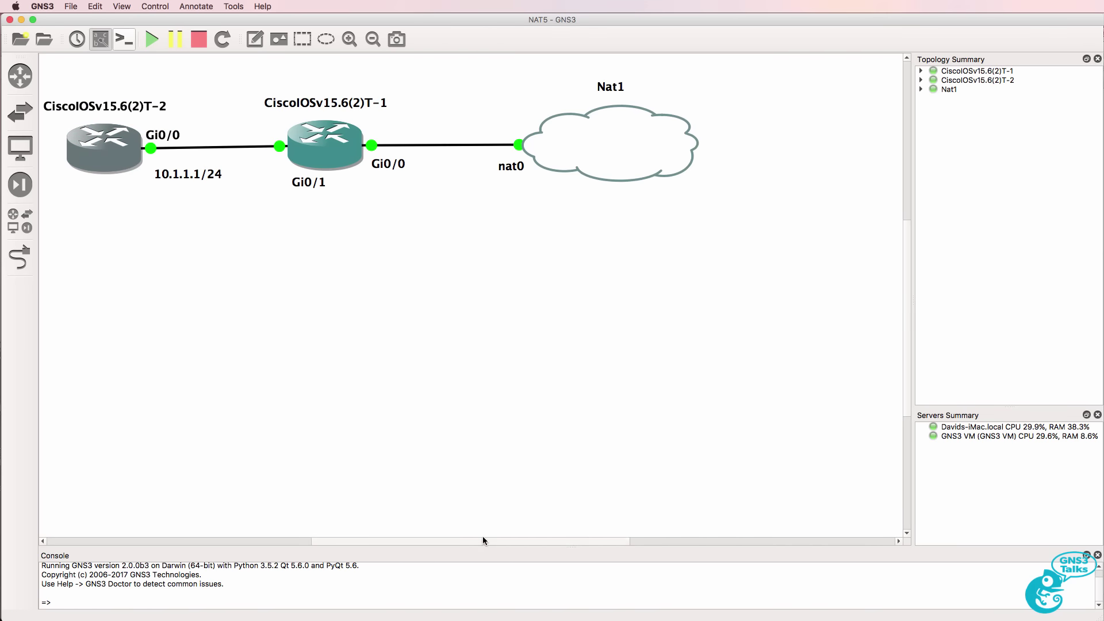
pyautogui.moveTo(482, 541); pyautogui.dragTo(440, 541)
# Step: Duplicate the note beside T-1's Gi0/1 and change it to 10.1.1.254/24
pyautogui.rightClick(272, 172)
pyautogui.click(295, 180)
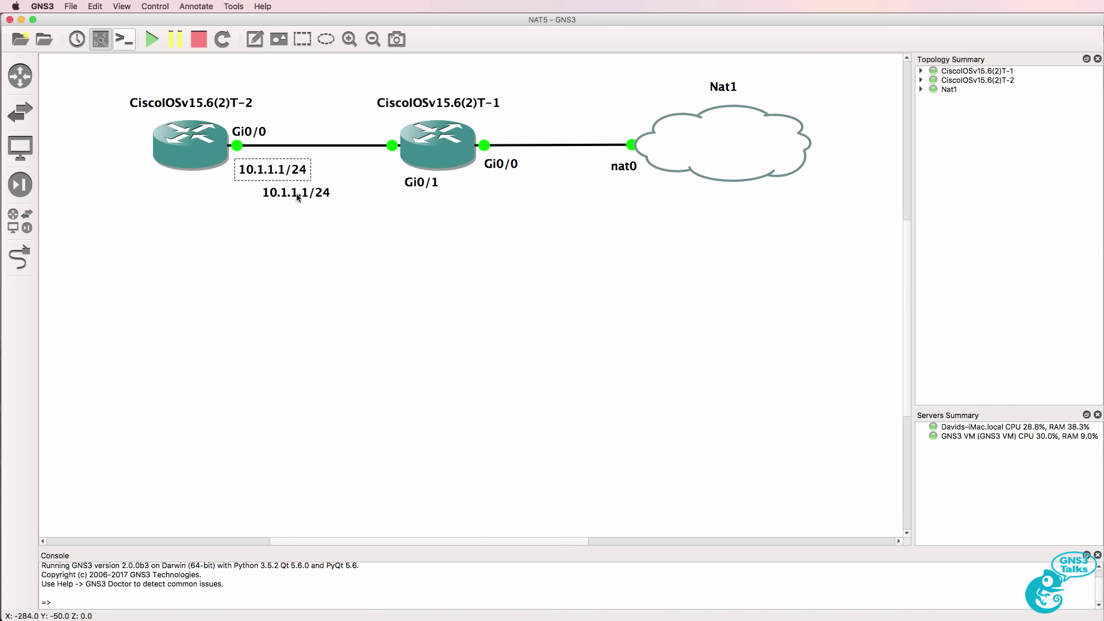
pyautogui.moveTo(293, 192); pyautogui.dragTo(363, 170)
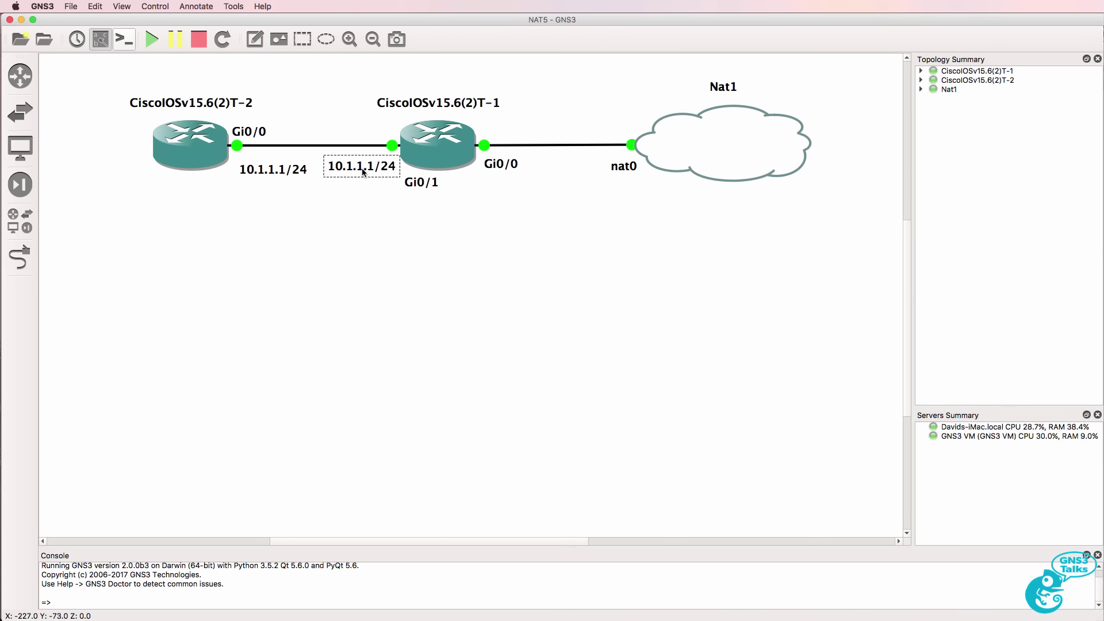
pyautogui.doubleClick(363, 167)
pyautogui.press('Left')
pyautogui.press('Left')
pyautogui.press('Left')
pyautogui.press('Left')
pyautogui.press('Delete')
pyautogui.write('254')
# Step: Fine-tune the positions of T-2 and the two address notes along the link
pyautogui.moveTo(191, 150); pyautogui.dragTo(157, 152)
pyautogui.moveTo(262, 170); pyautogui.dragTo(212, 169)
pyautogui.moveTo(373, 166); pyautogui.dragTo(357, 170)
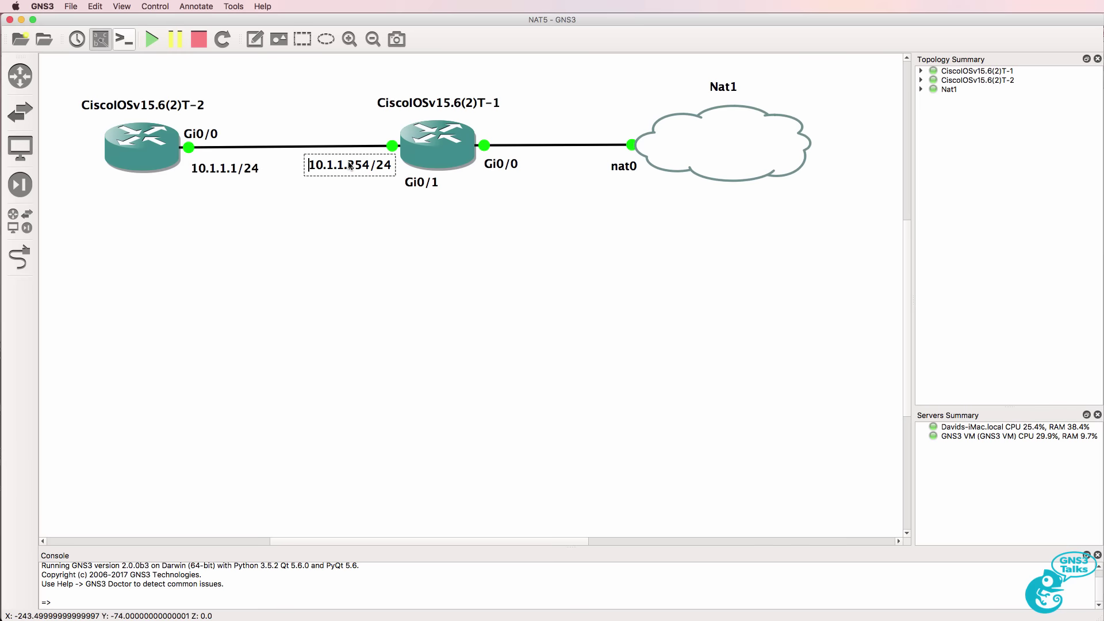
pyautogui.click(368, 199)
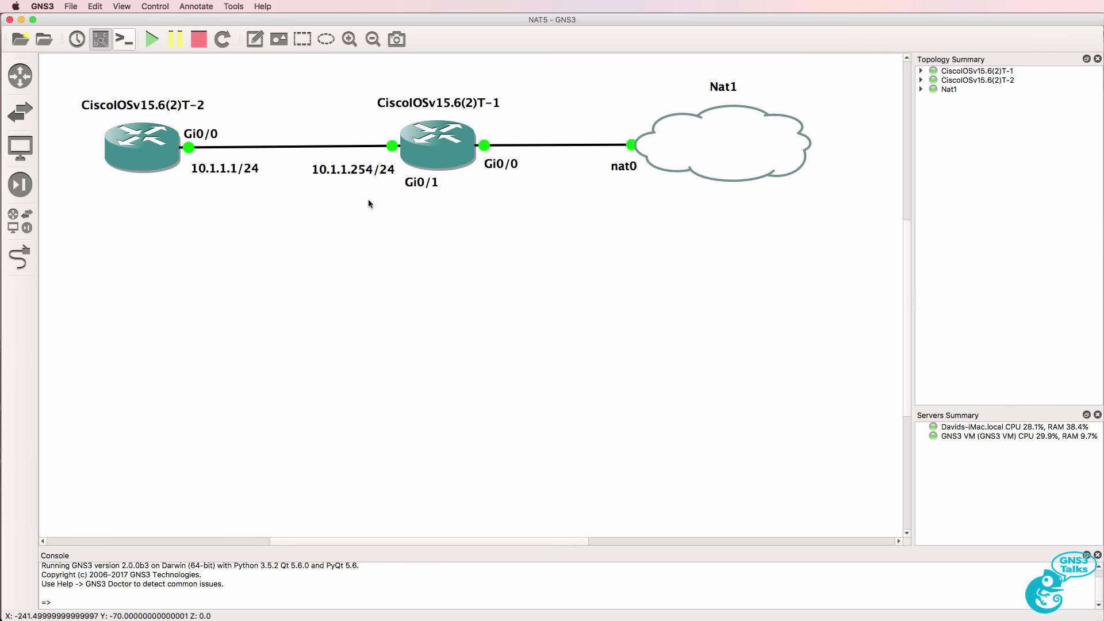
pyautogui.moveTo(362, 172); pyautogui.dragTo(361, 168)
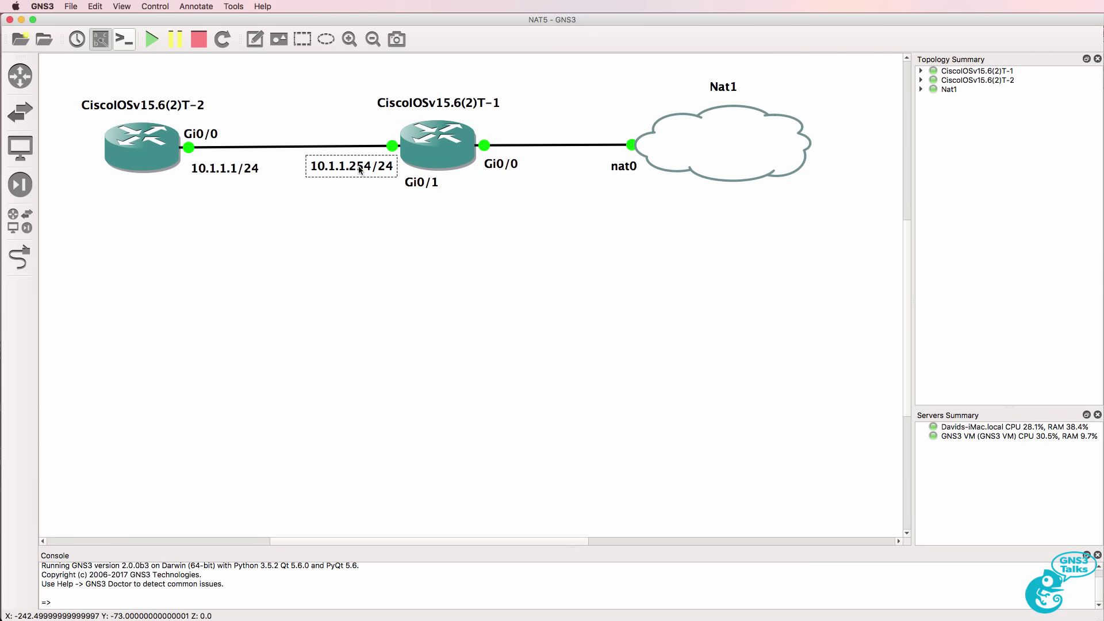
pyautogui.click(670, 214)
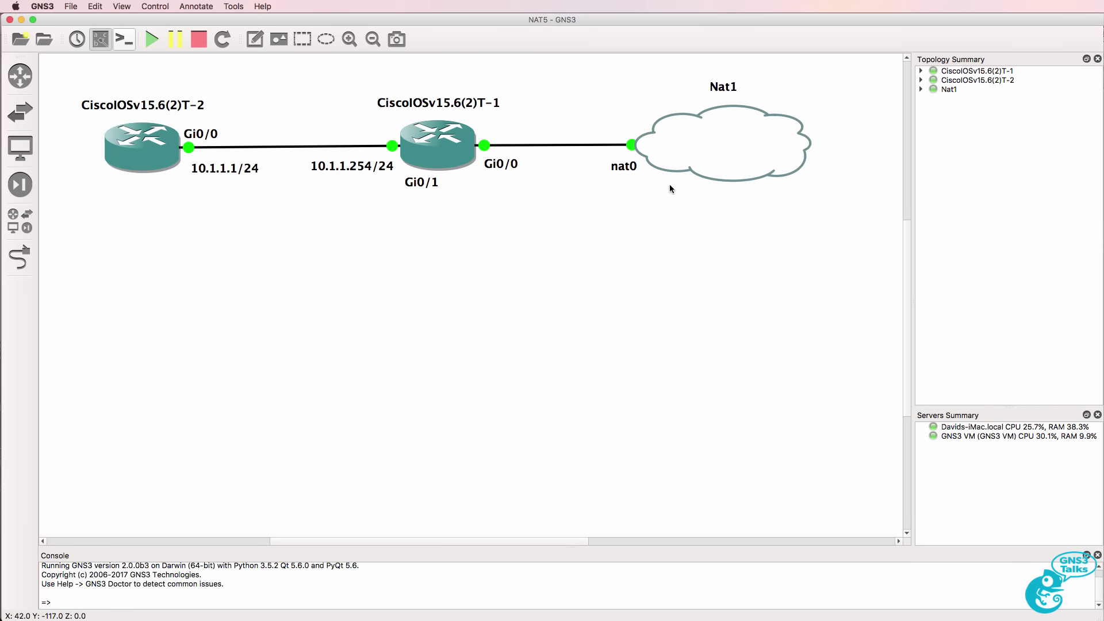
pyautogui.moveTo(707, 141)
# Step: Open a console for router T-2 and move T-1's console window beside it
pyautogui.press('super+Tab')
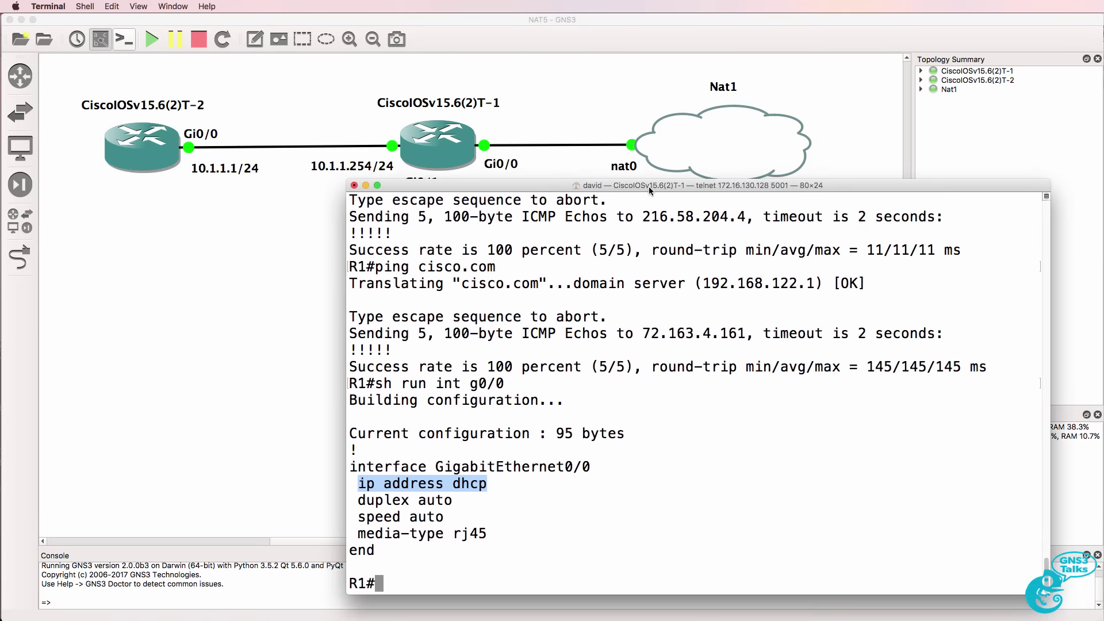
pyautogui.rightClick(149, 141)
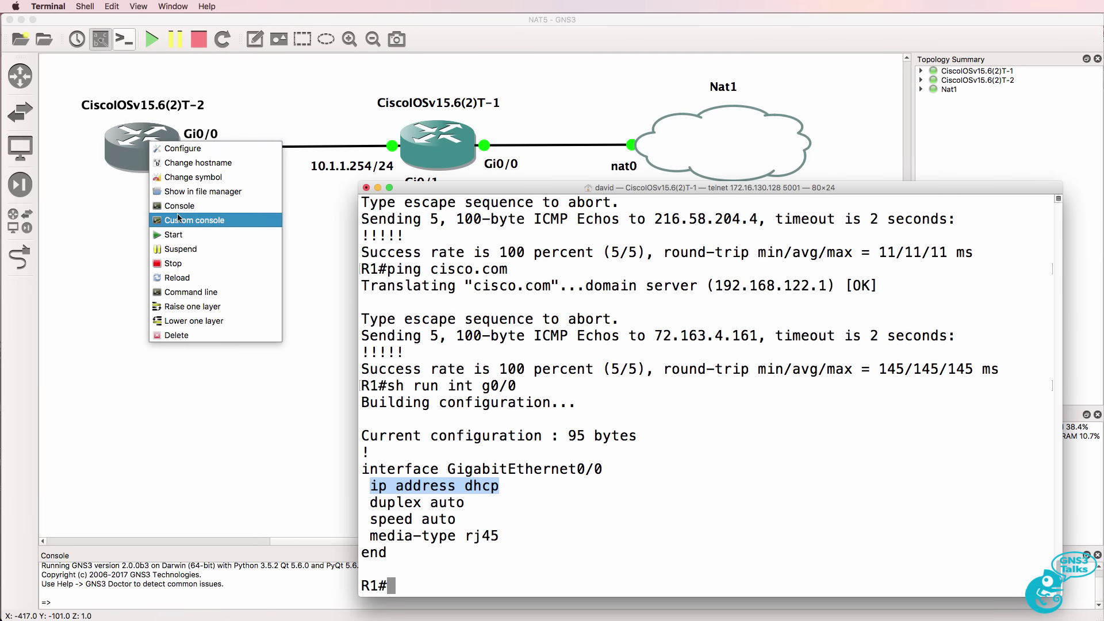
pyautogui.click(177, 207)
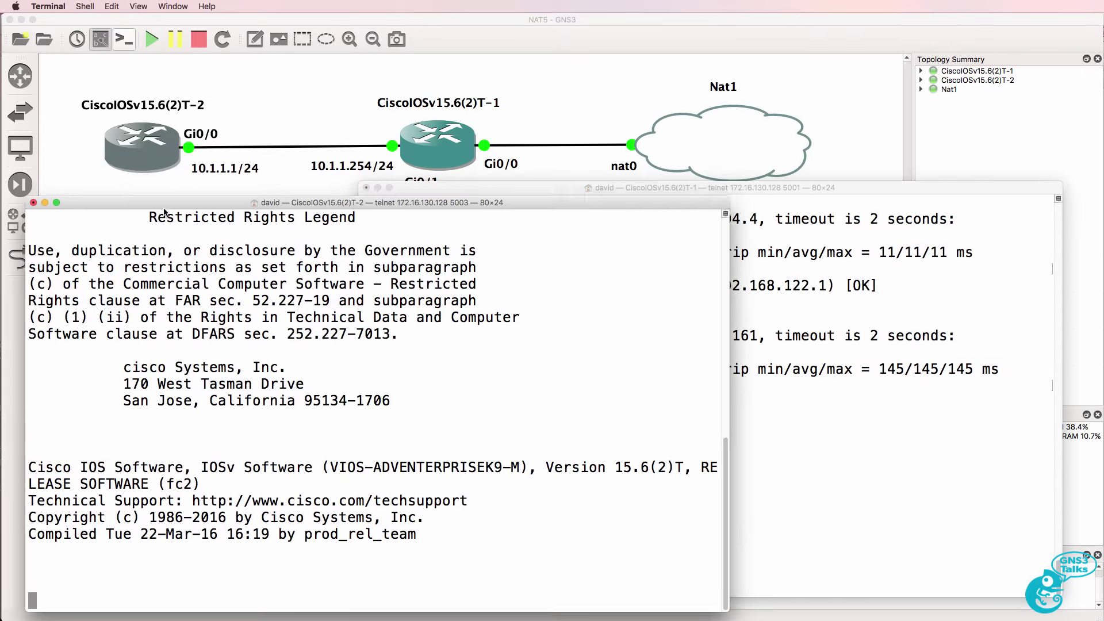
pyautogui.moveTo(755, 193); pyautogui.dragTo(779, 205)
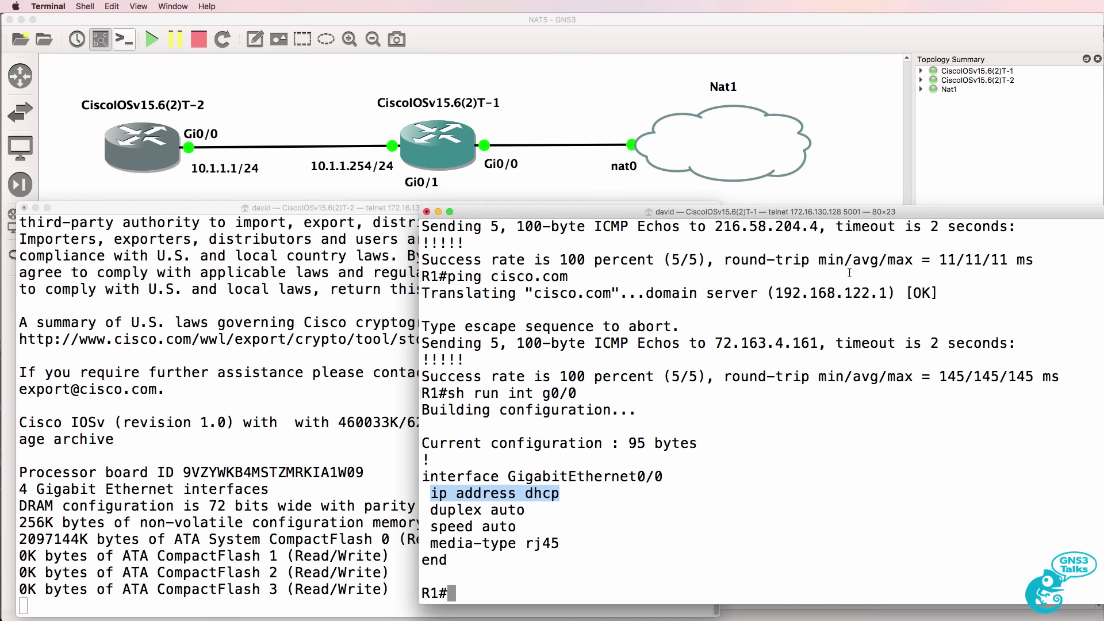
# Step: In global configuration, make R1's GigabitEthernet0/0 the NAT outside interface
pyautogui.write('conf t')
pyautogui.press('Return')
pyautogui.write('int g0/0')
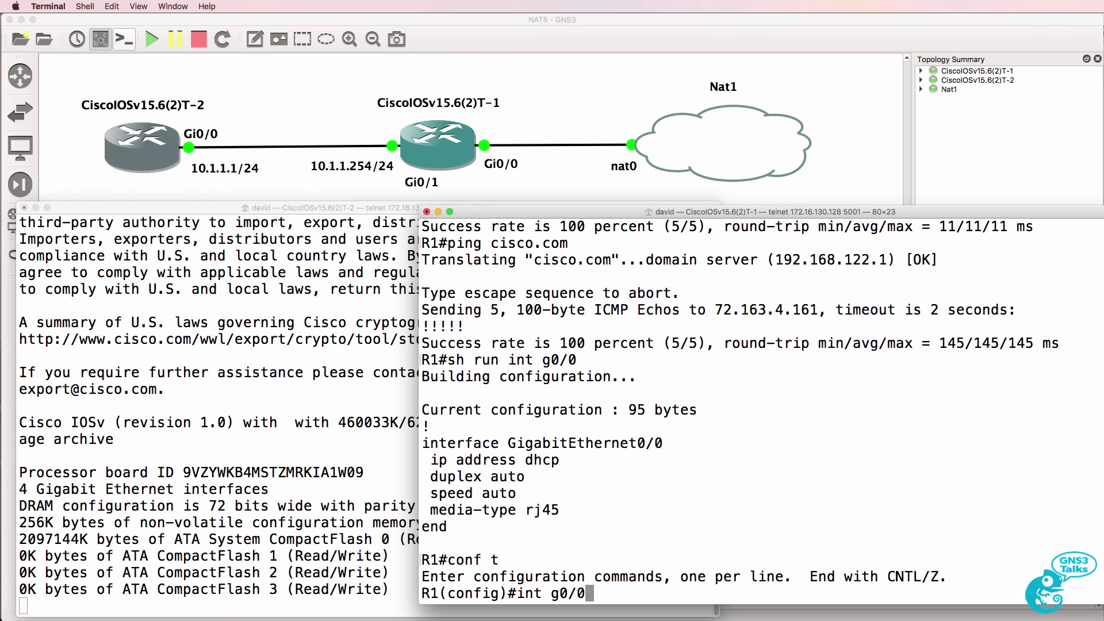
pyautogui.press('Return')
pyautogui.write('ip nat out')
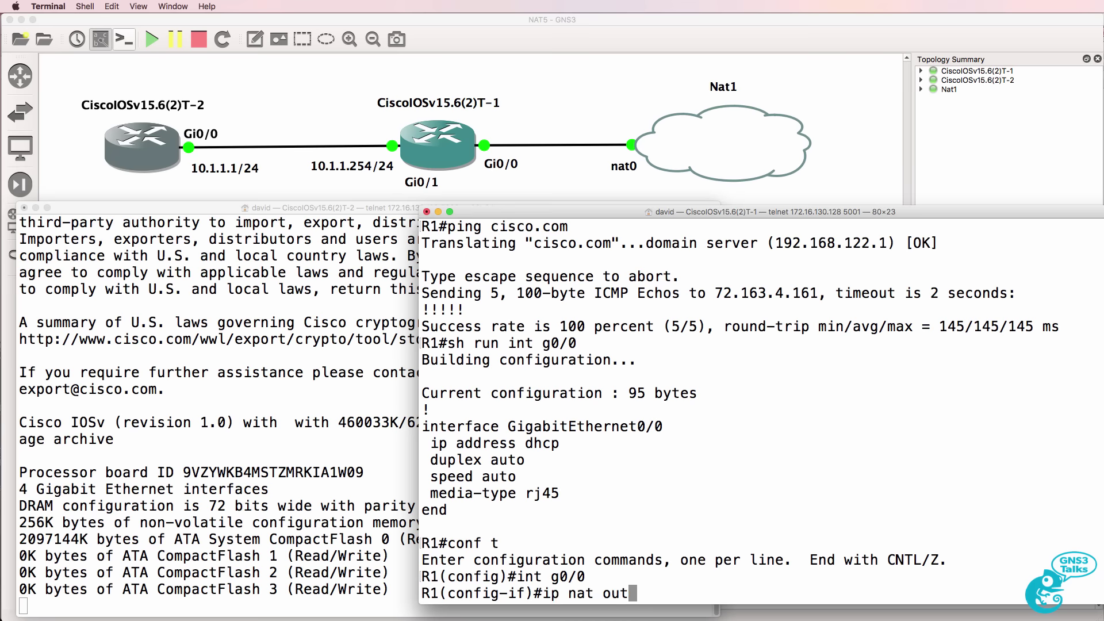
pyautogui.press('Tab')
pyautogui.press('Return')
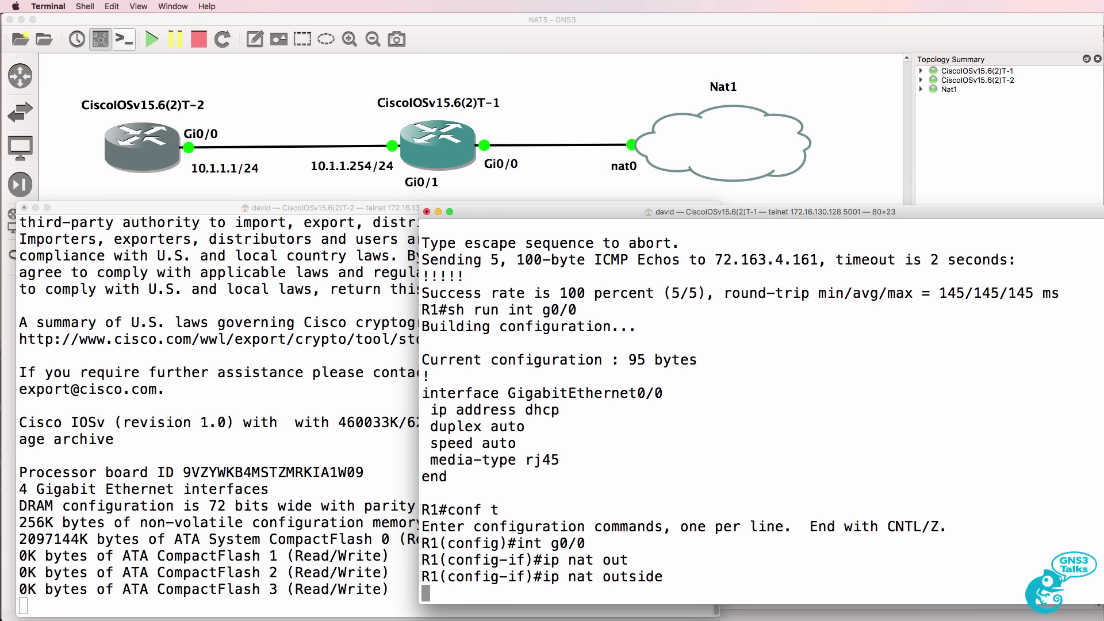
pyautogui.press('Return')
# Step: Make GigabitEthernet0/1 the NAT inside interface and leave interface configuration
pyautogui.write('int g0/1')
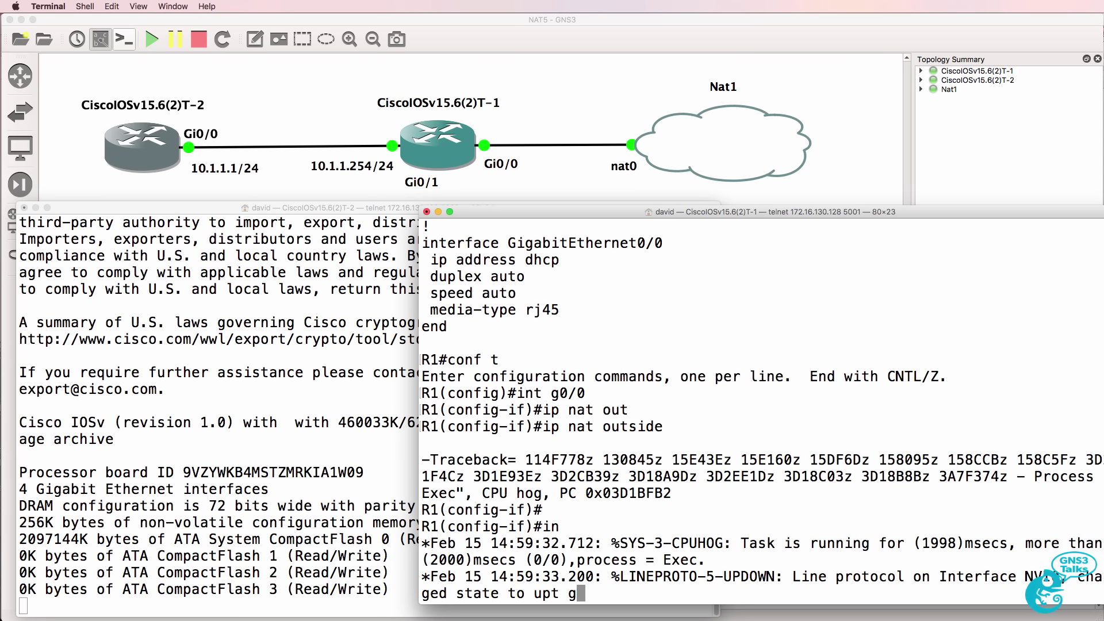
pyautogui.press('Return')
pyautogui.write('ip n')
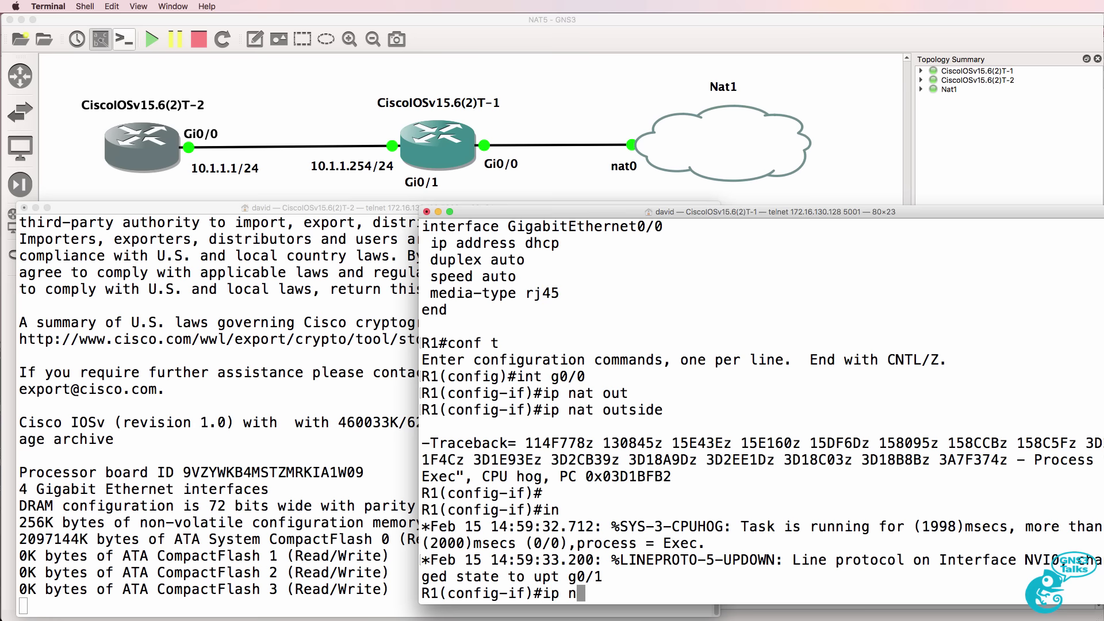
pyautogui.write('at in')
pyautogui.press('Tab')
pyautogui.press('Return')
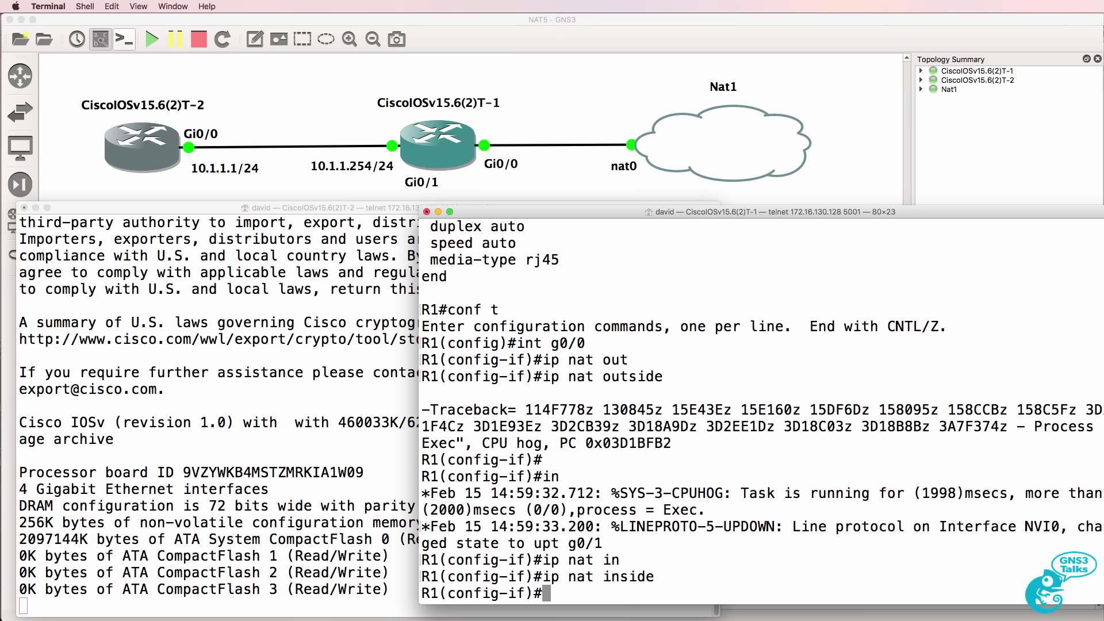
pyautogui.write('exit')
pyautogui.press('Return')
# Step: Enter 'ip nat inside source list 1 interface gigabitEthernet 0/0 overload'
pyautogui.write('ip nat in')
pyautogui.press('Tab')
pyautogui.write('so')
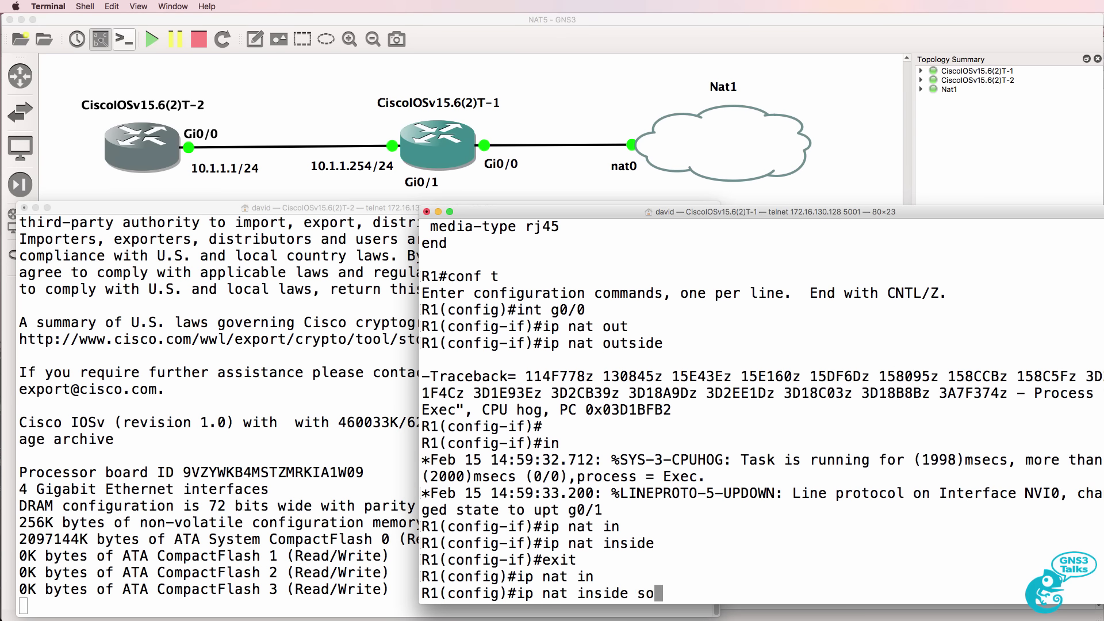
pyautogui.write('u')
pyautogui.press('Tab')
pyautogui.write('?li')
pyautogui.press('Tab')
pyautogui.write('?1')
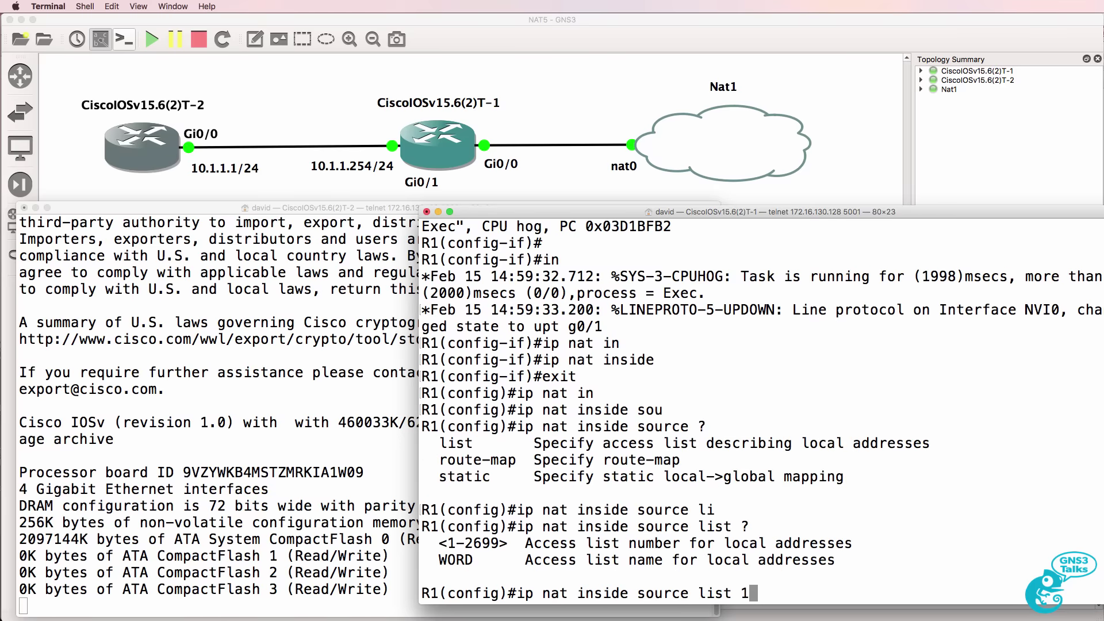
pyautogui.write(' ?')
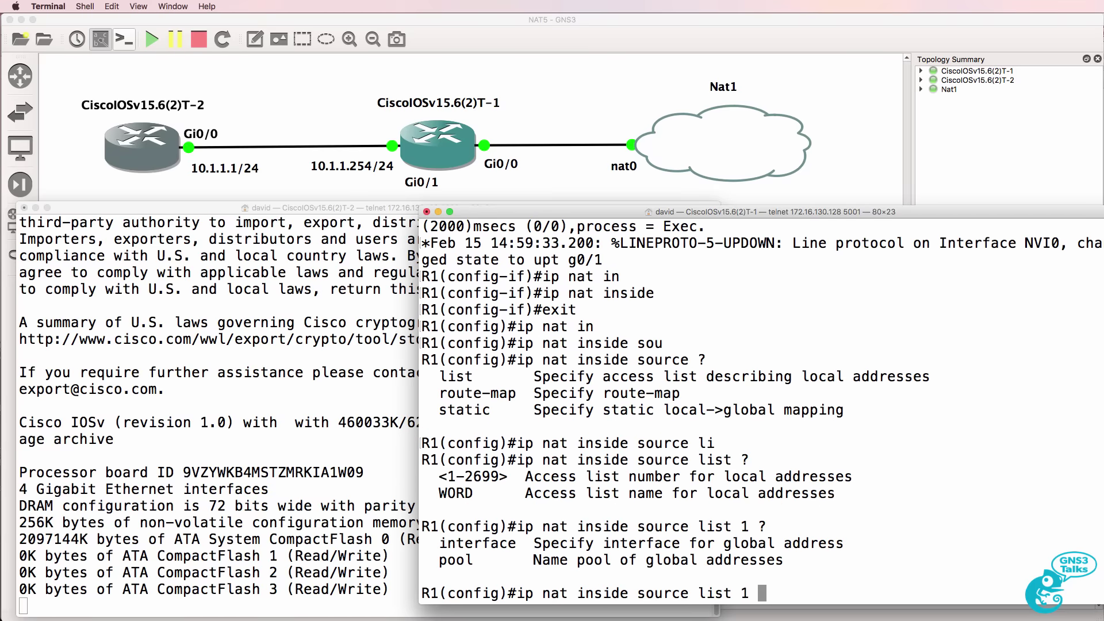
pyautogui.write('in')
pyautogui.press('Tab')
pyautogui.write('?')
pyautogui.press('space')
pyautogui.write('0/')
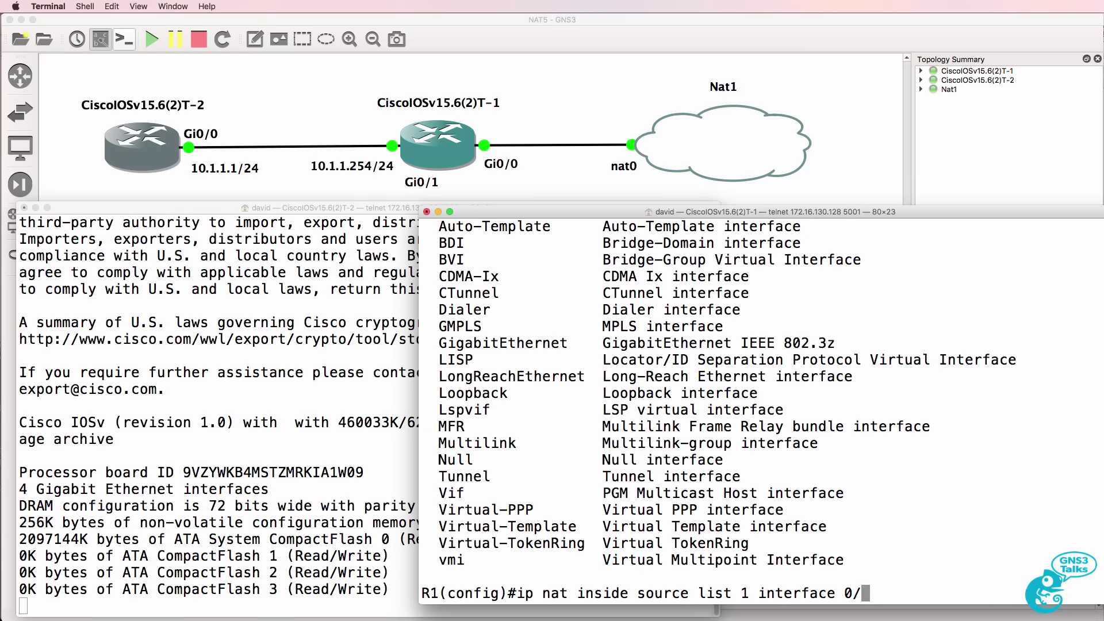
pyautogui.press('BackSpace')
pyautogui.press('BackSpace')
pyautogui.write('g')
pyautogui.press('Tab')
pyautogui.write('i')
pyautogui.press('Tab')
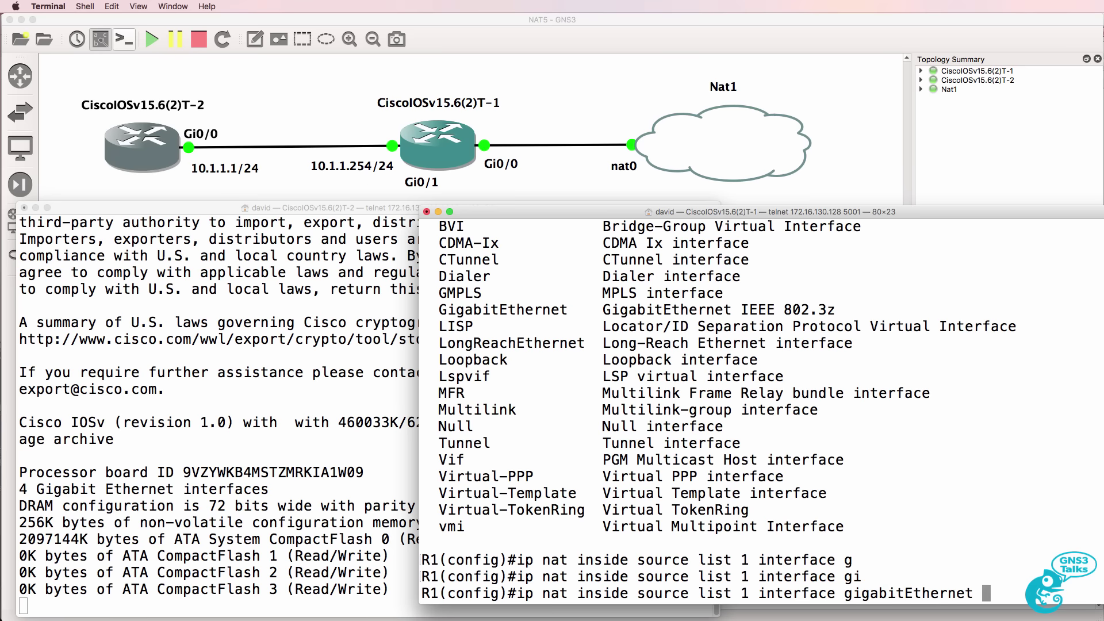
pyautogui.write('0/0 ?ov')
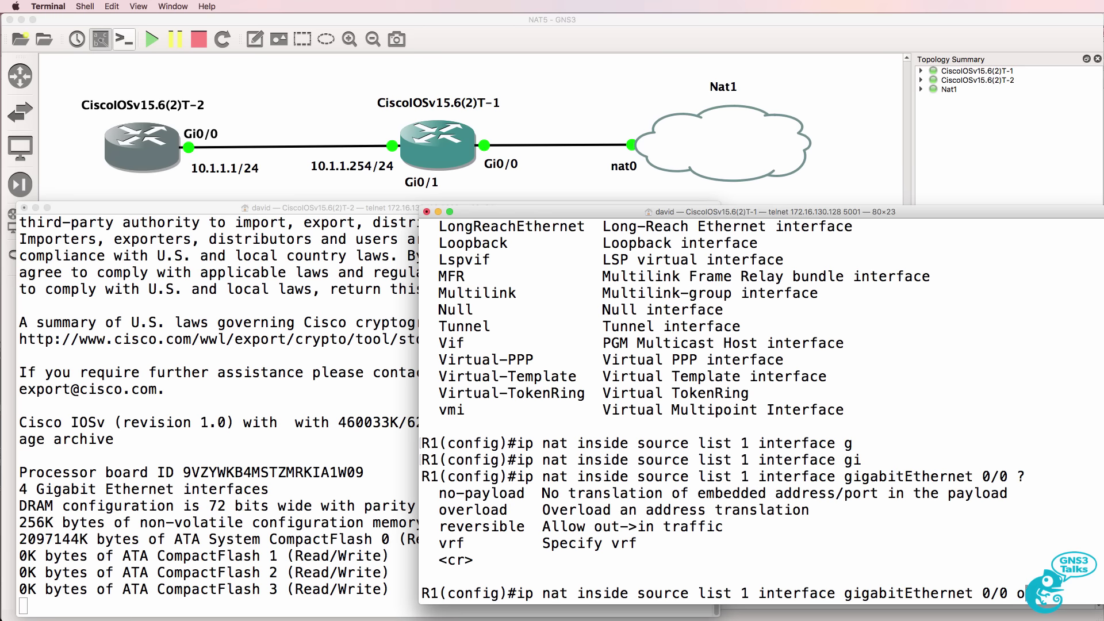
pyautogui.press('Tab')
pyautogui.press('Return')
# Step: Add 'access-list 1 permit any' and end configuration mode
pyautogui.write('acces')
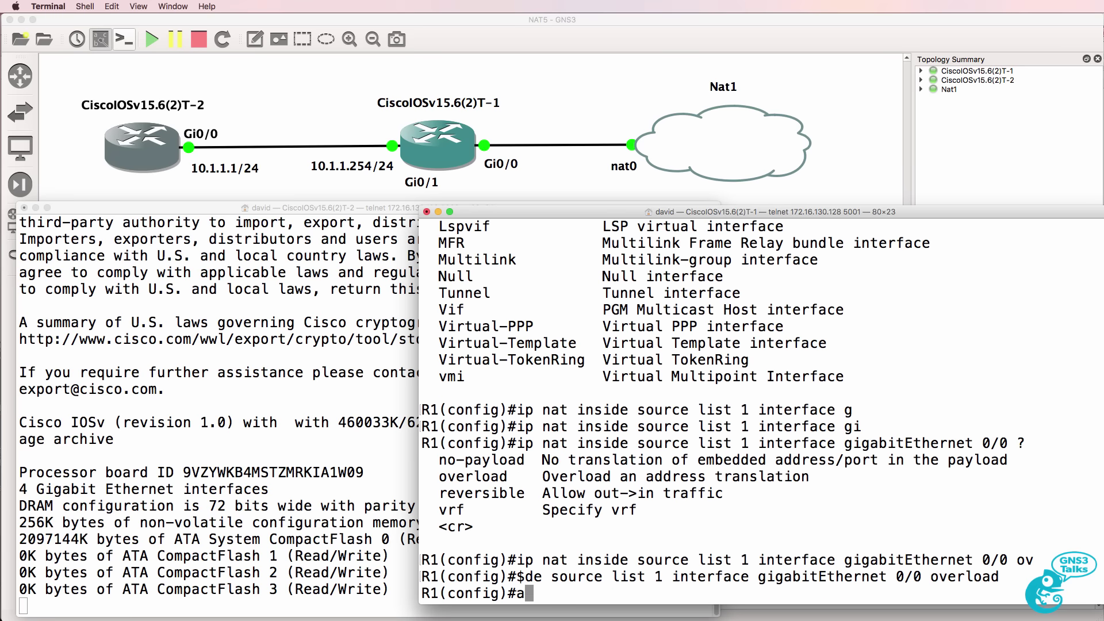
pyautogui.press('Tab')
pyautogui.write('1 per')
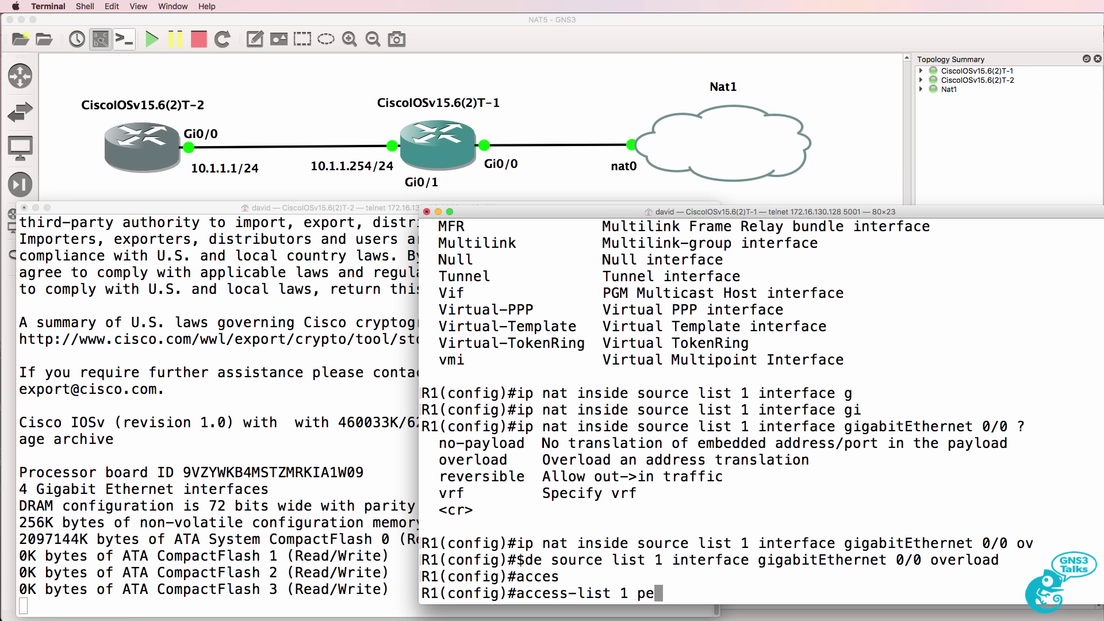
pyautogui.press('Tab')
pyautogui.write('any')
pyautogui.press('Return')
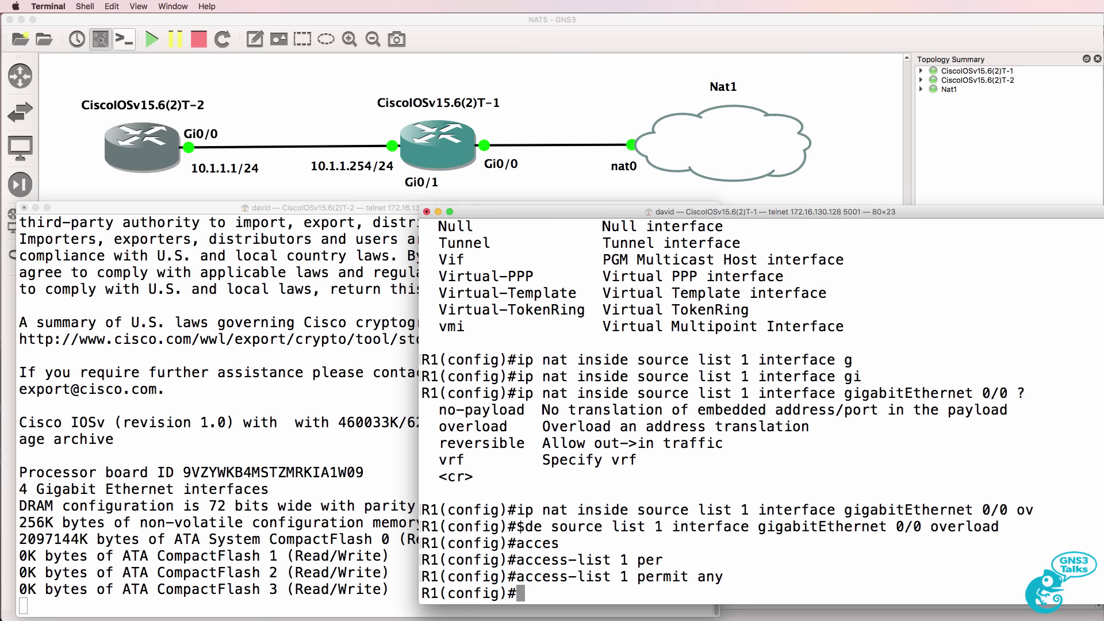
pyautogui.write('end')
pyautogui.press('Return')
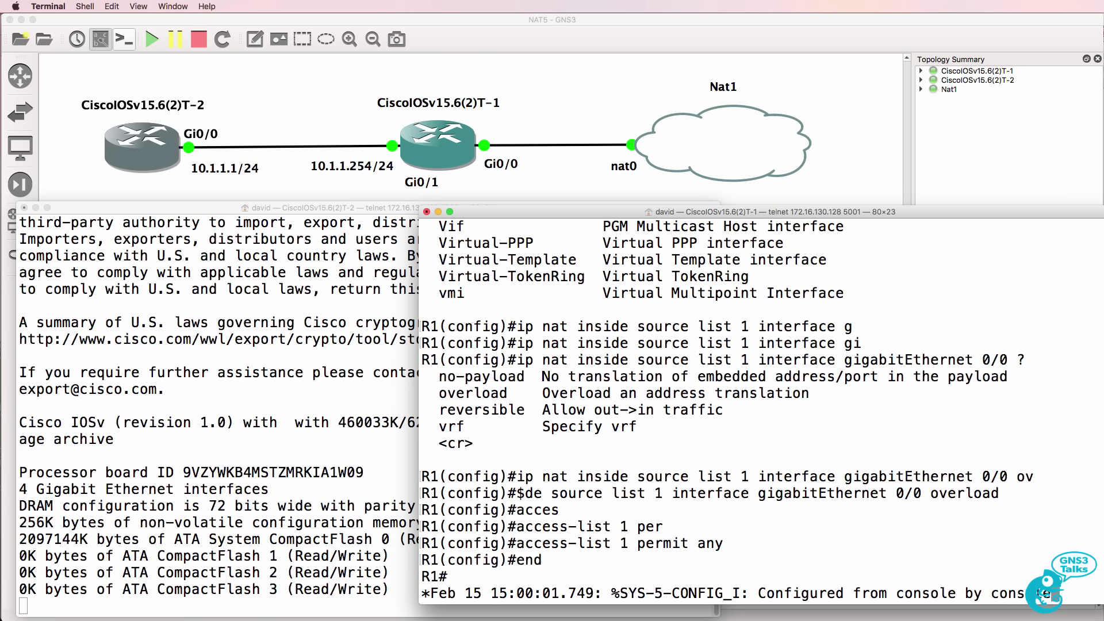
# Step: Page through R1's 'sh run' output, highlighting the ip nat outside and ip nat inside lines
pyautogui.press('Return')
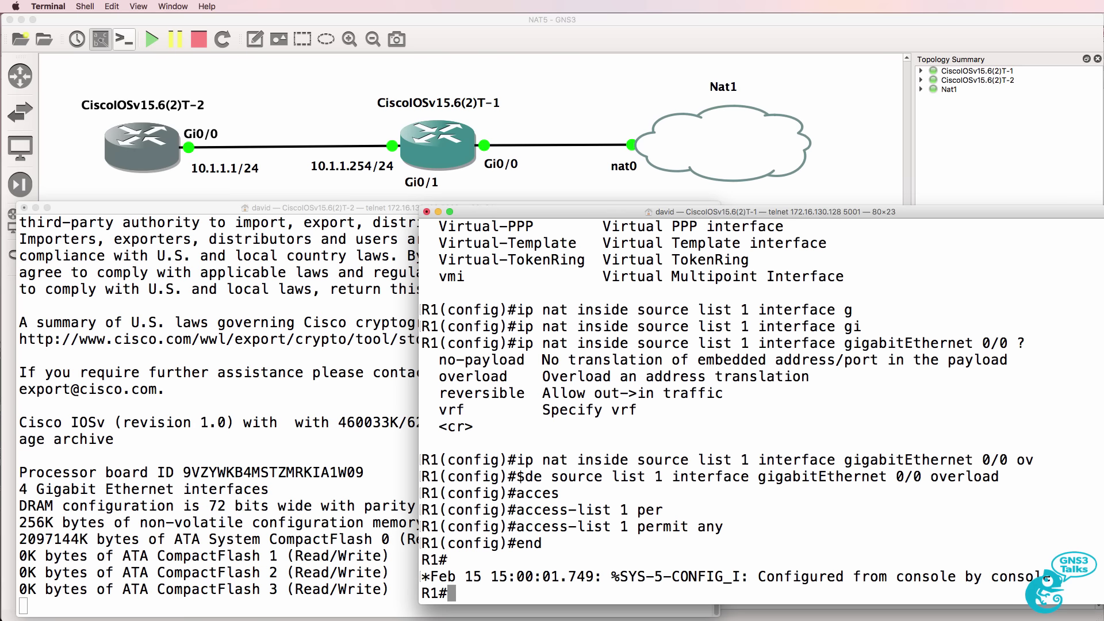
pyautogui.write('sh run')
pyautogui.press('Return')
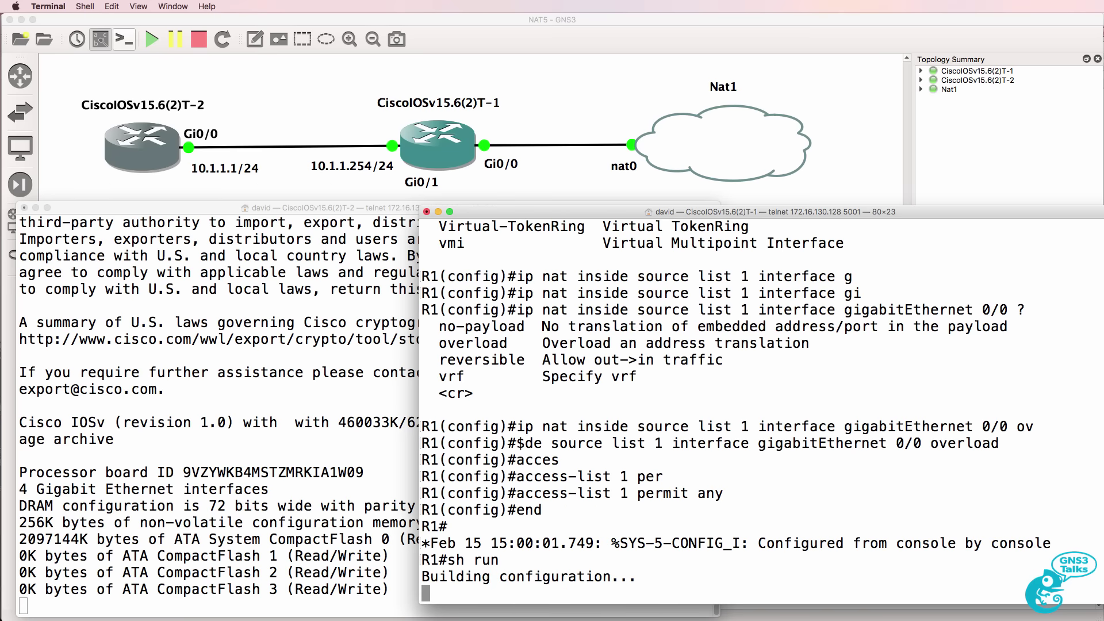
pyautogui.press('space')
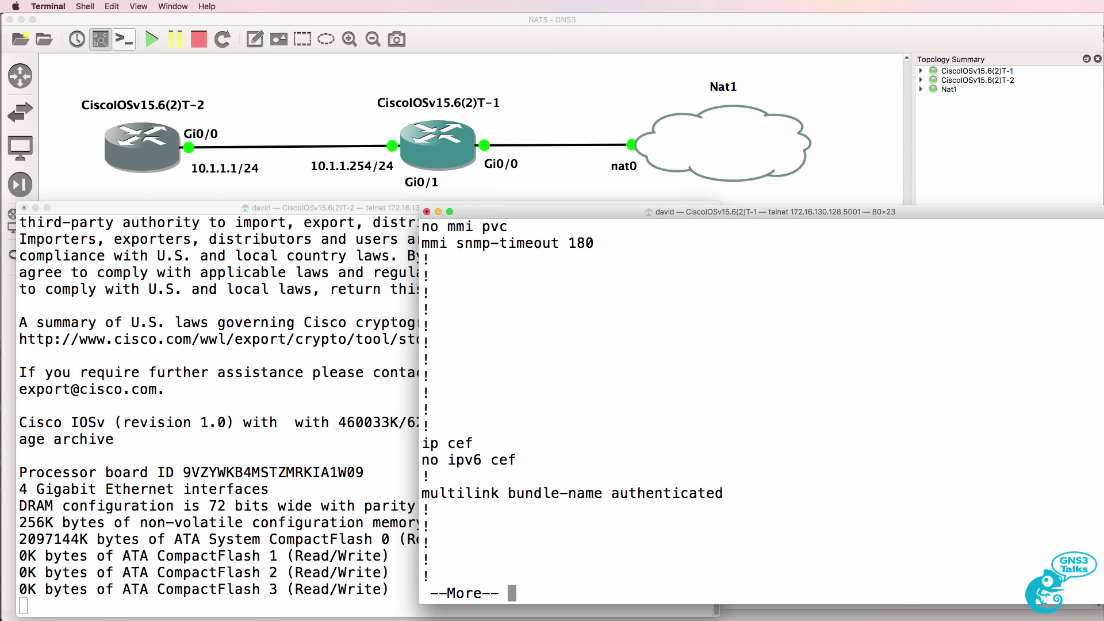
pyautogui.press('space')
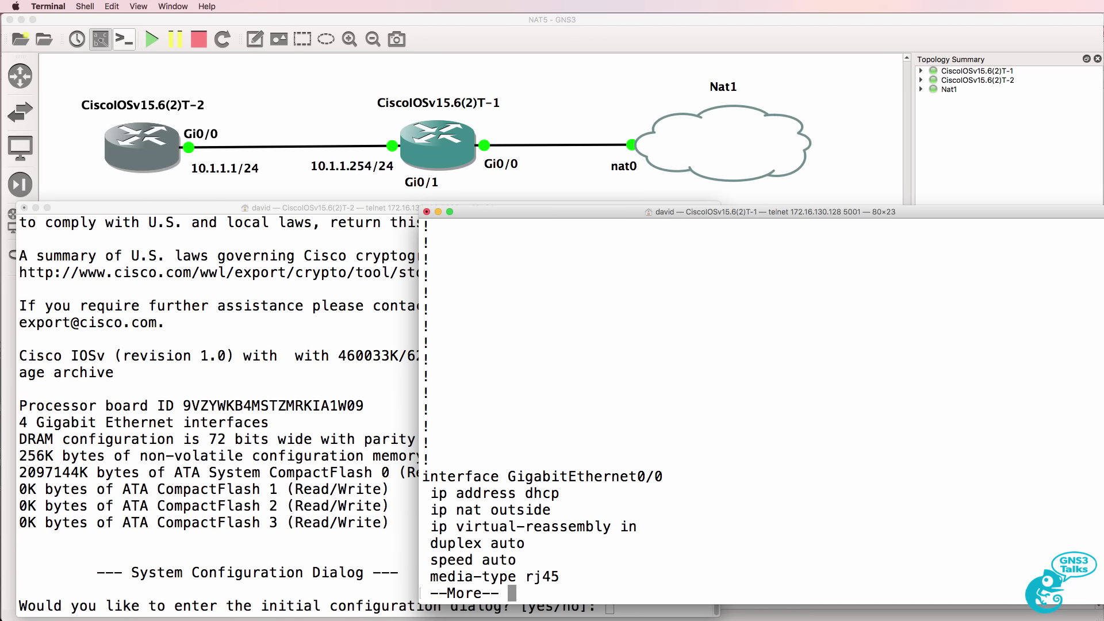
pyautogui.press('Return')
pyautogui.press('Return')
pyautogui.press('Return')
pyautogui.press('Return')
pyautogui.press('Return')
pyautogui.press('Return')
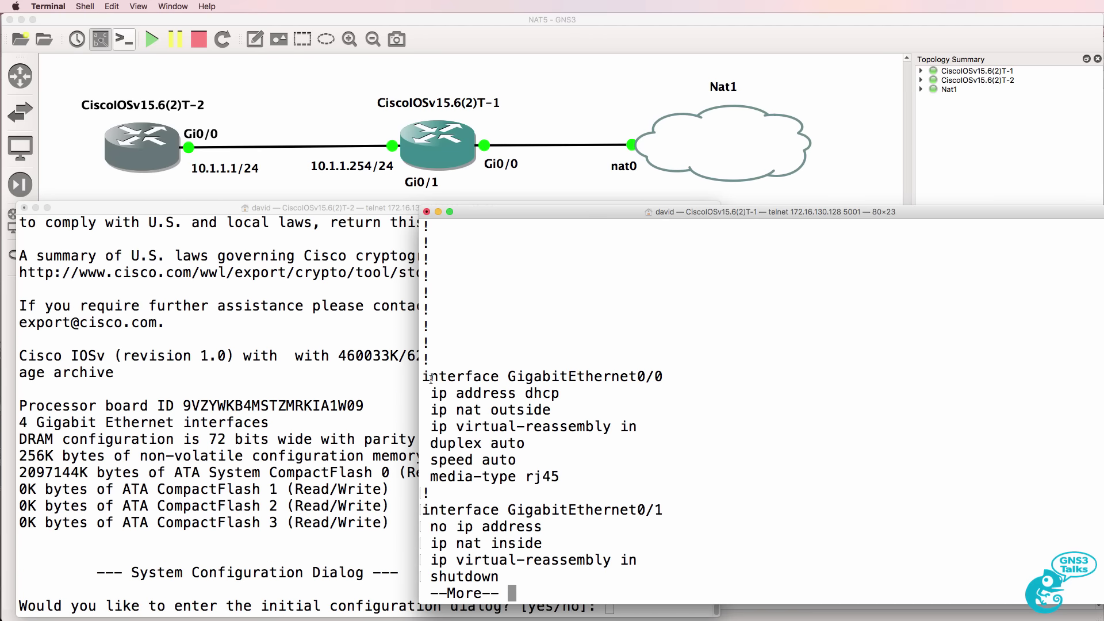
pyautogui.moveTo(428, 396); pyautogui.dragTo(626, 408)
pyautogui.press('Return')
pyautogui.press('Return')
pyautogui.press('Return')
pyautogui.press('Return')
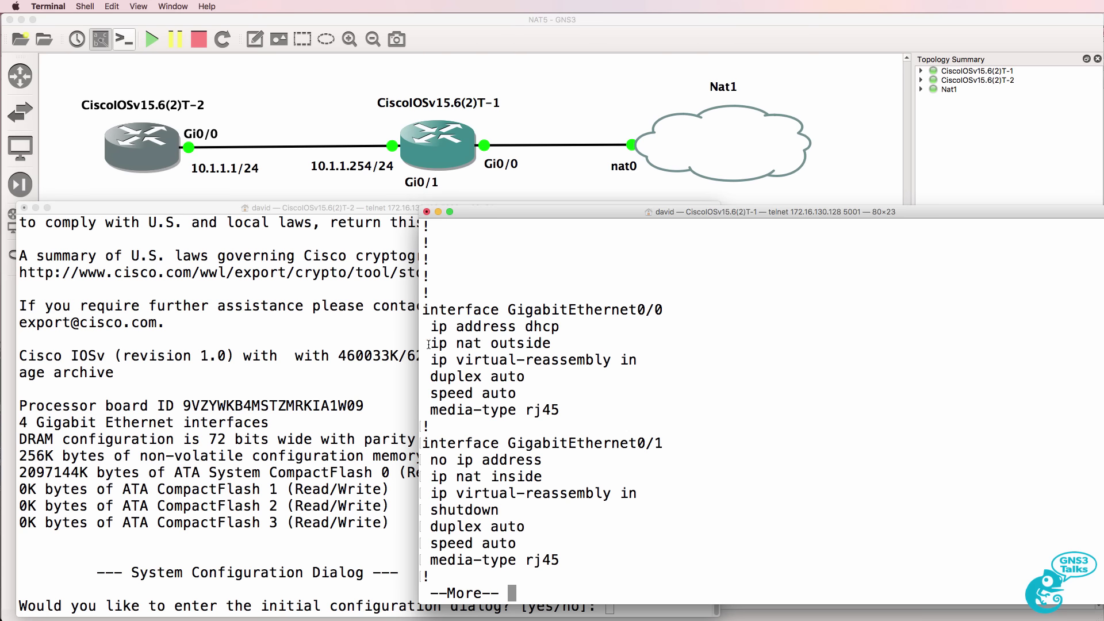
pyautogui.moveTo(428, 345); pyautogui.dragTo(592, 349)
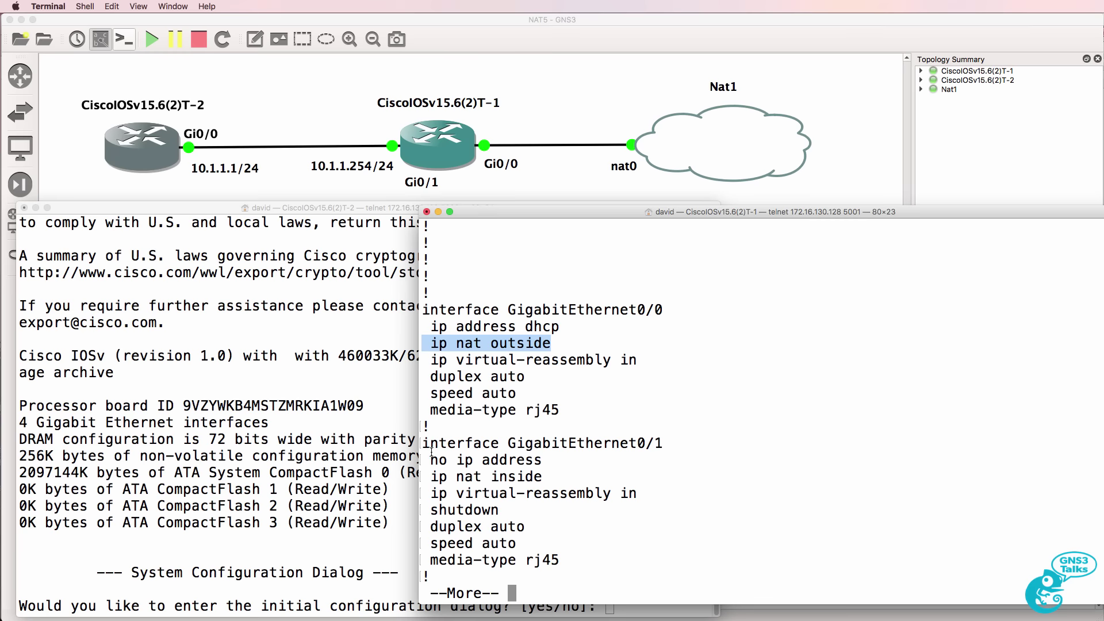
pyautogui.moveTo(425, 444); pyautogui.dragTo(588, 479)
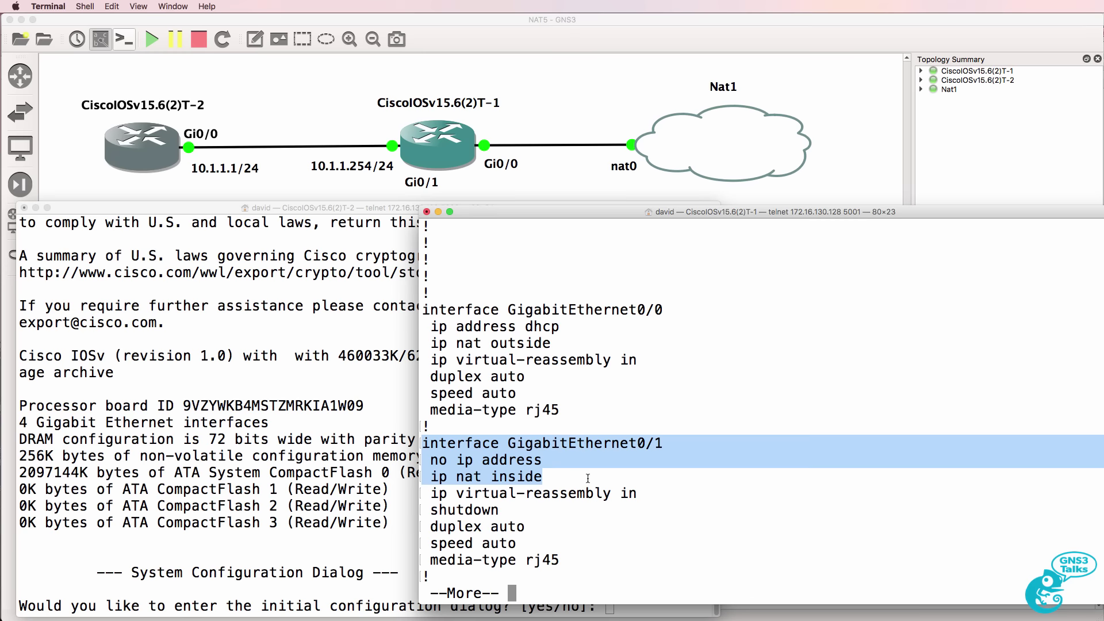
# Step: Assign GigabitEthernet0/1 the address 10.1.1.254 255.255.255.0 and end configuration
pyautogui.write('q')
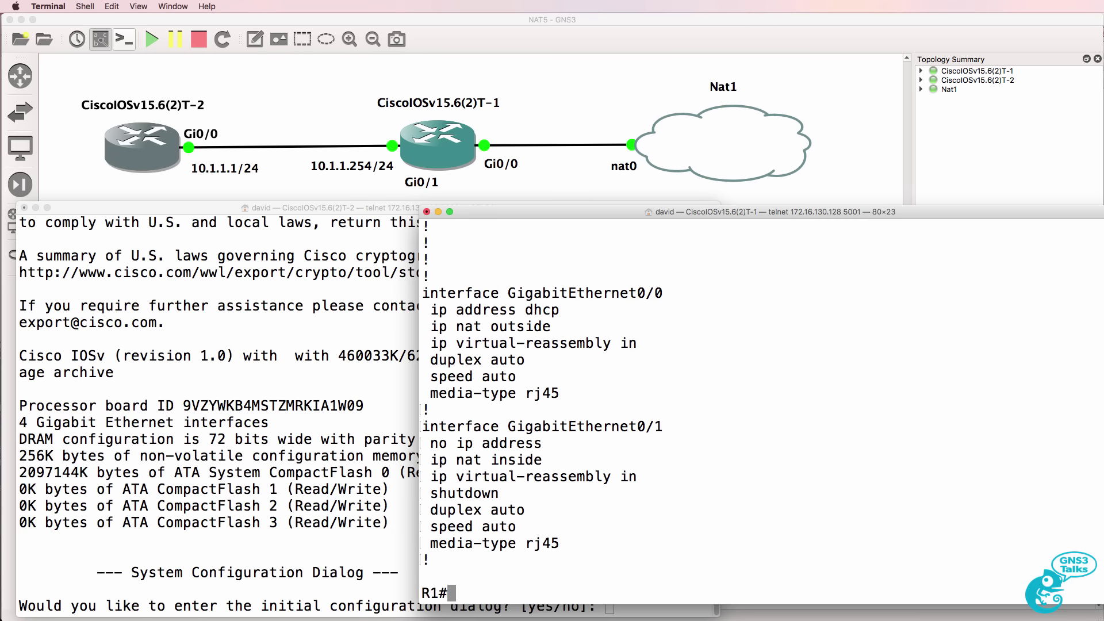
pyautogui.write('conf t')
pyautogui.press('Return')
pyautogui.write('int g0/1')
pyautogui.press('Return')
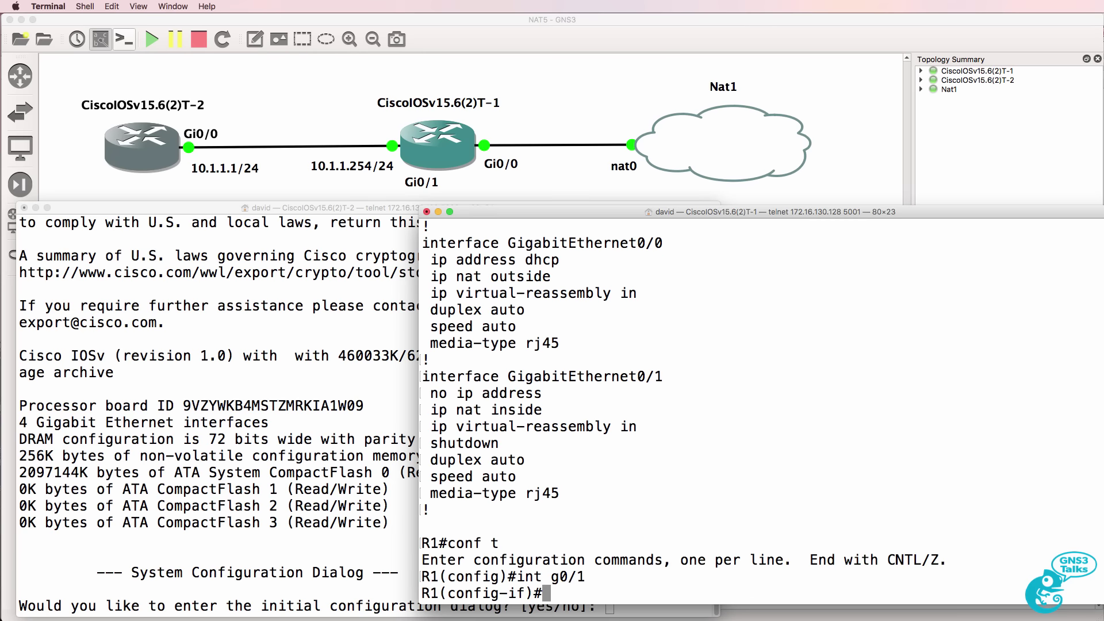
pyautogui.write('ip add')
pyautogui.press('Tab')
pyautogui.write('10.1.1.')
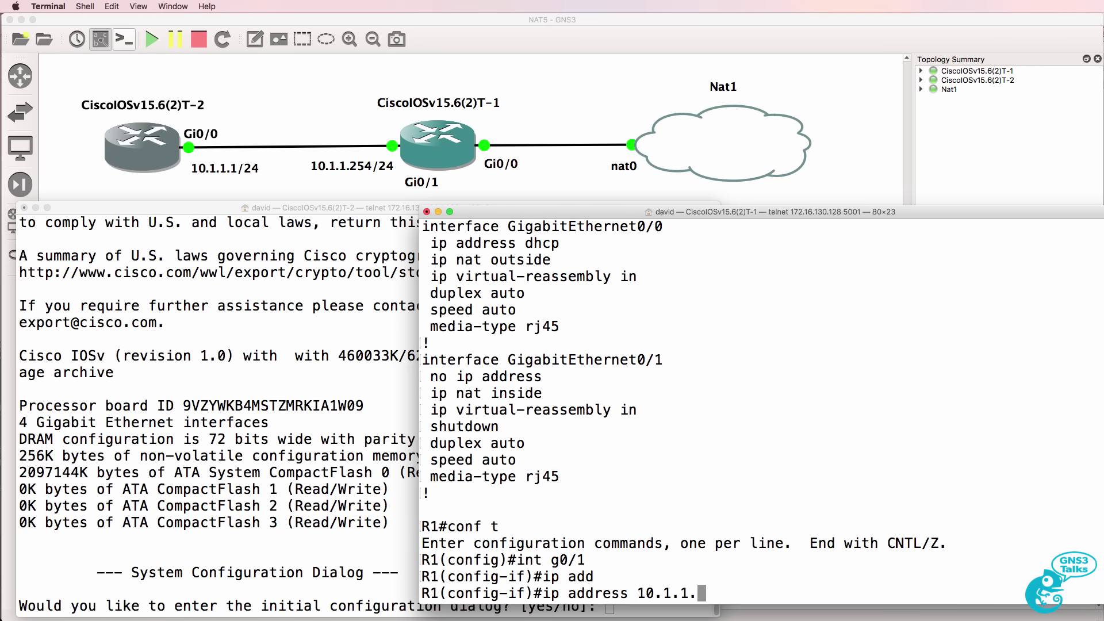
pyautogui.write('254 2')
pyautogui.press('BackSpace')
pyautogui.press('BackSpace')
pyautogui.write('255.255.255.255.0')
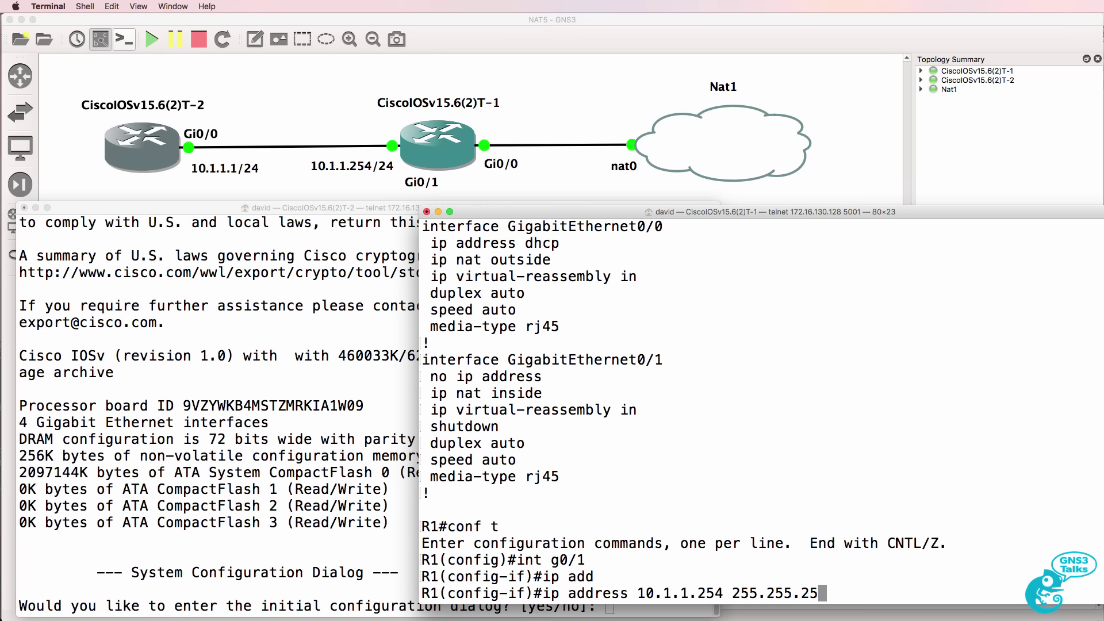
pyautogui.press('Return')
pyautogui.write('end')
pyautogui.press('Return')
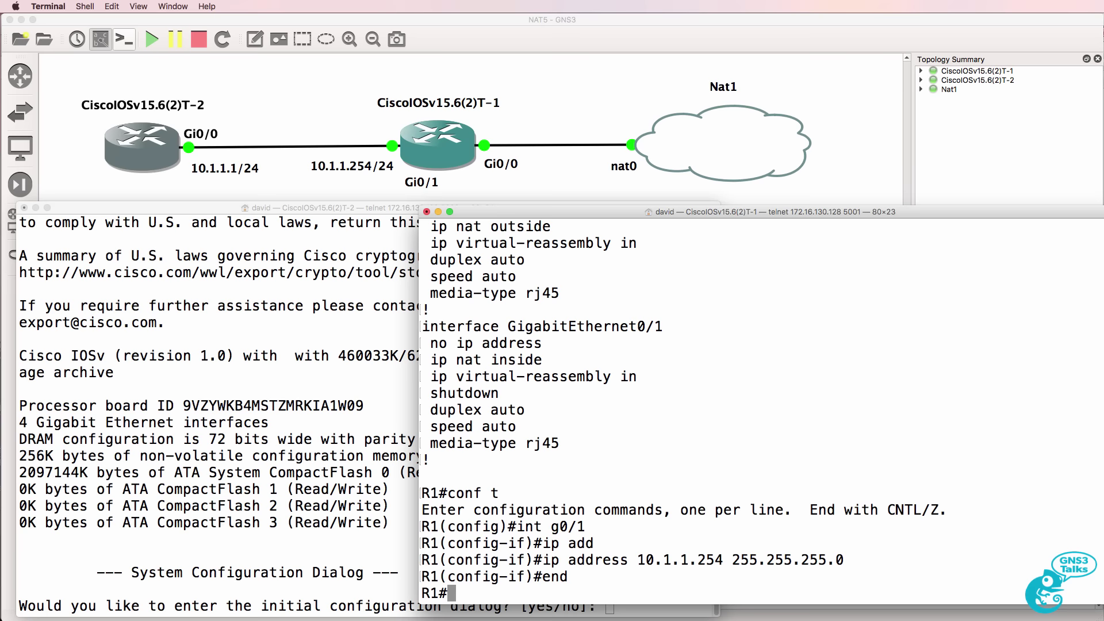
# Step: Verify Gi0/1's new address, the NAT overload and access-list lines in 'sh run'
pyautogui.write('sh run')
pyautogui.press('Return')
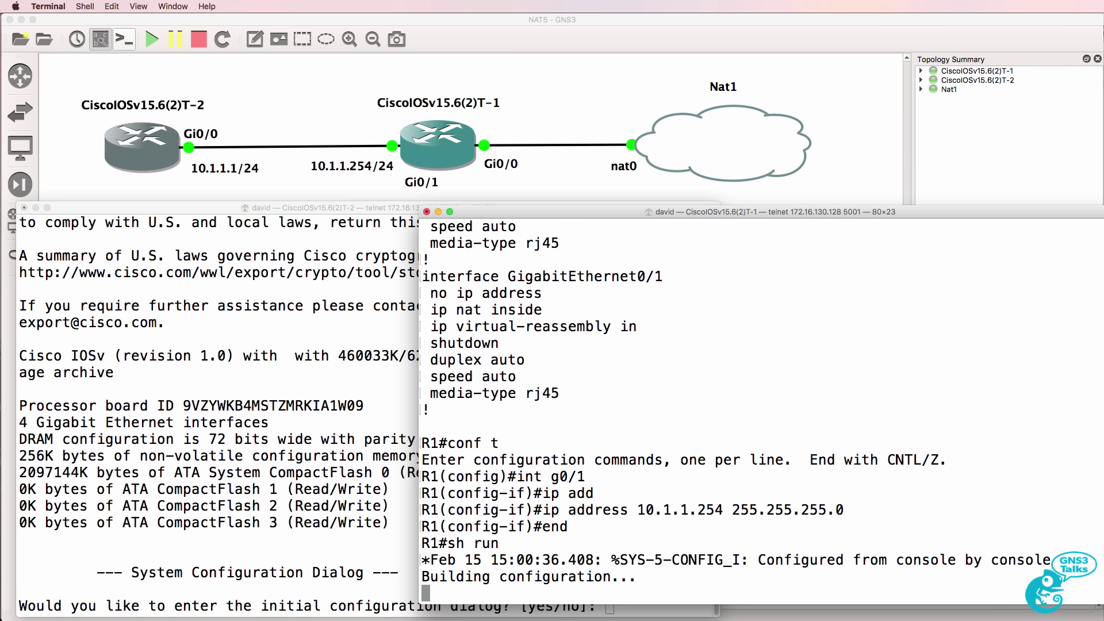
pyautogui.press('space')
pyautogui.press('space')
pyautogui.press('Return')
pyautogui.press('Return')
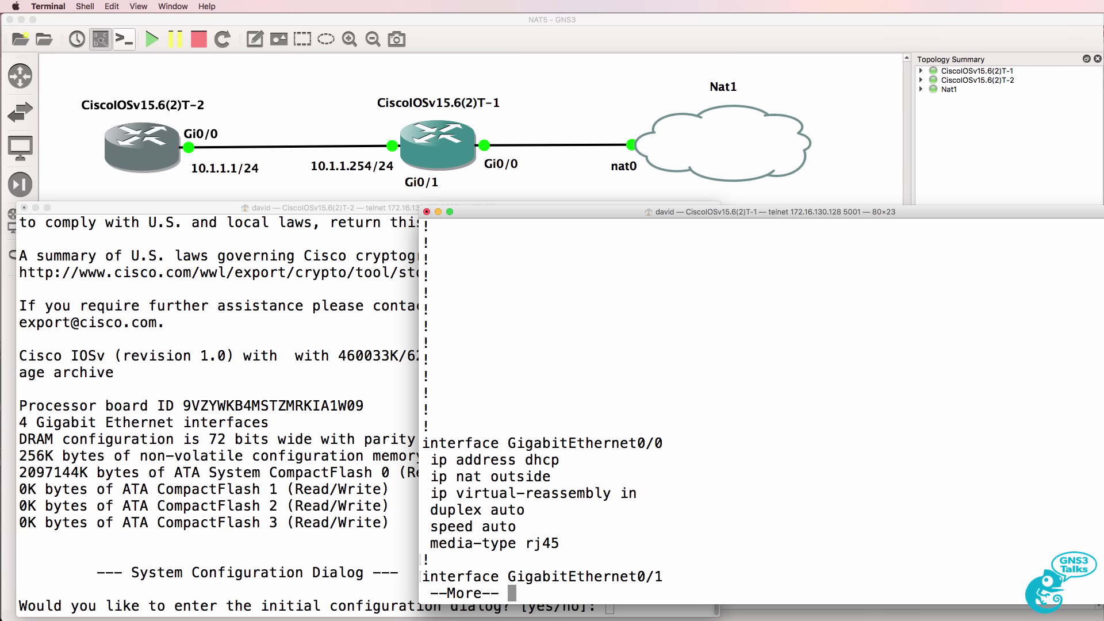
pyautogui.press('Return')
pyautogui.press('Return')
pyautogui.press('Return')
pyautogui.moveTo(422, 380); pyautogui.dragTo(581, 497)
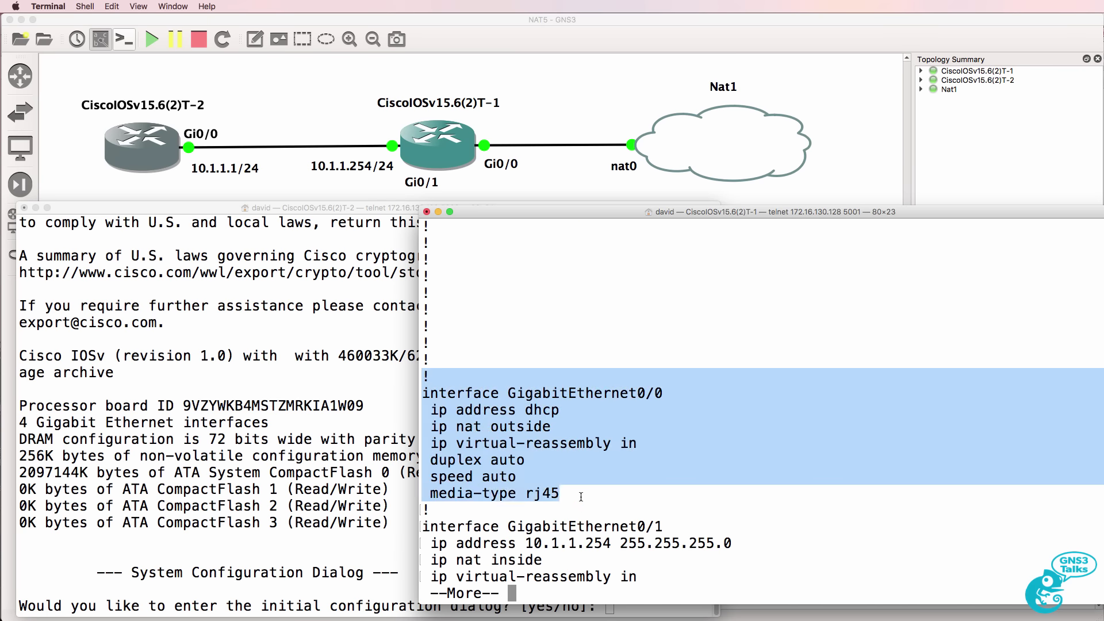
pyautogui.press('Return')
pyautogui.press('Return')
pyautogui.press('Return')
pyautogui.press('Return')
pyautogui.press('Return')
pyautogui.press('Return')
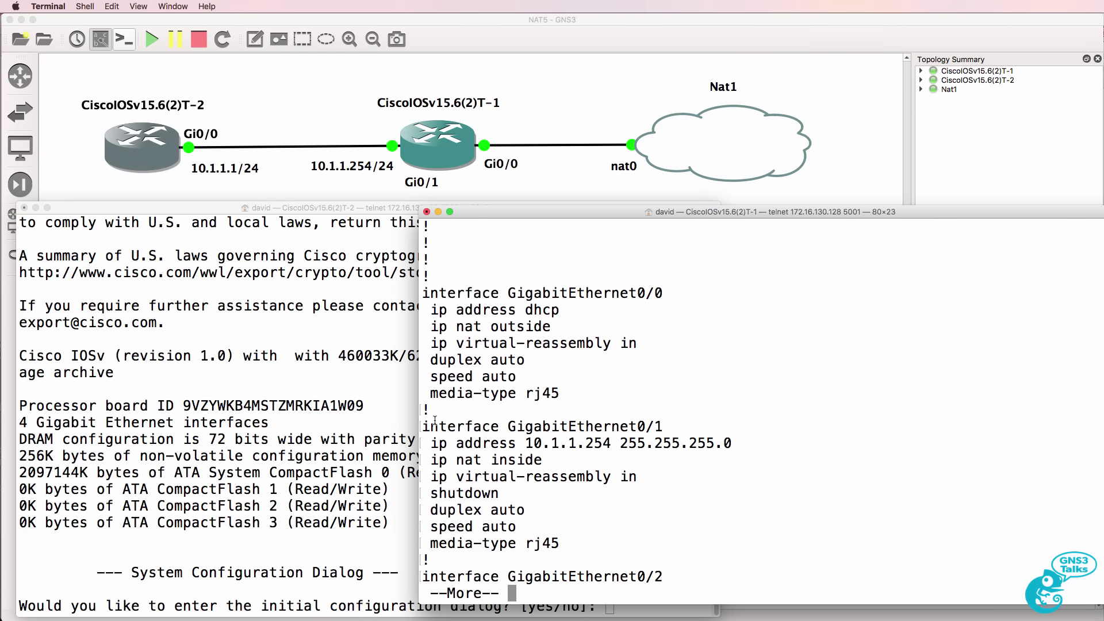
pyautogui.moveTo(430, 421); pyautogui.dragTo(974, 512)
pyautogui.press('space')
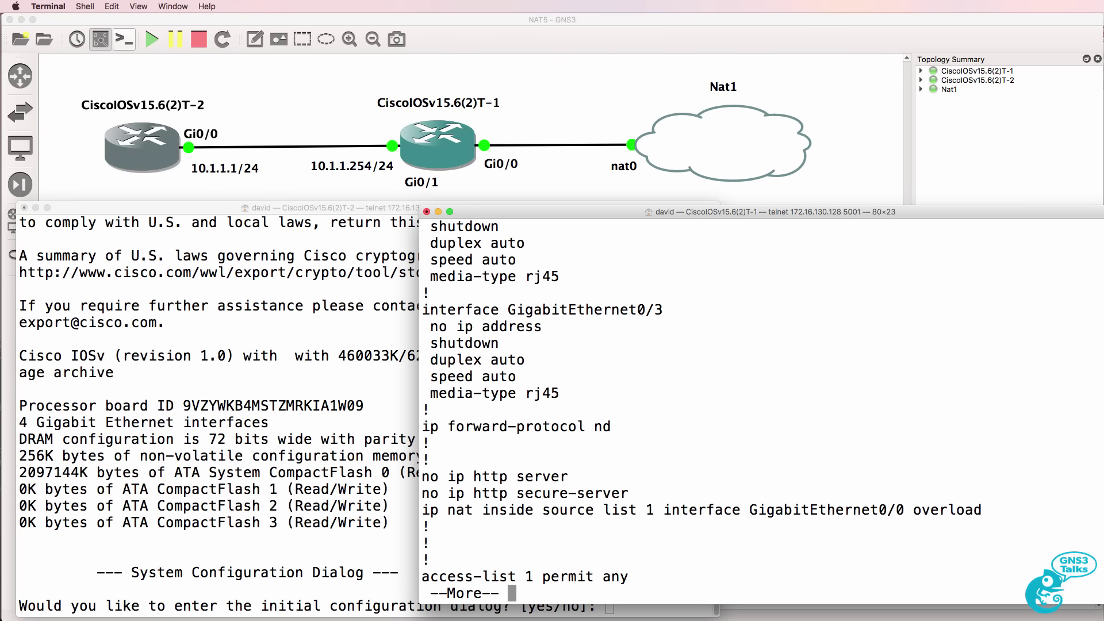
pyautogui.moveTo(425, 511); pyautogui.dragTo(1095, 518)
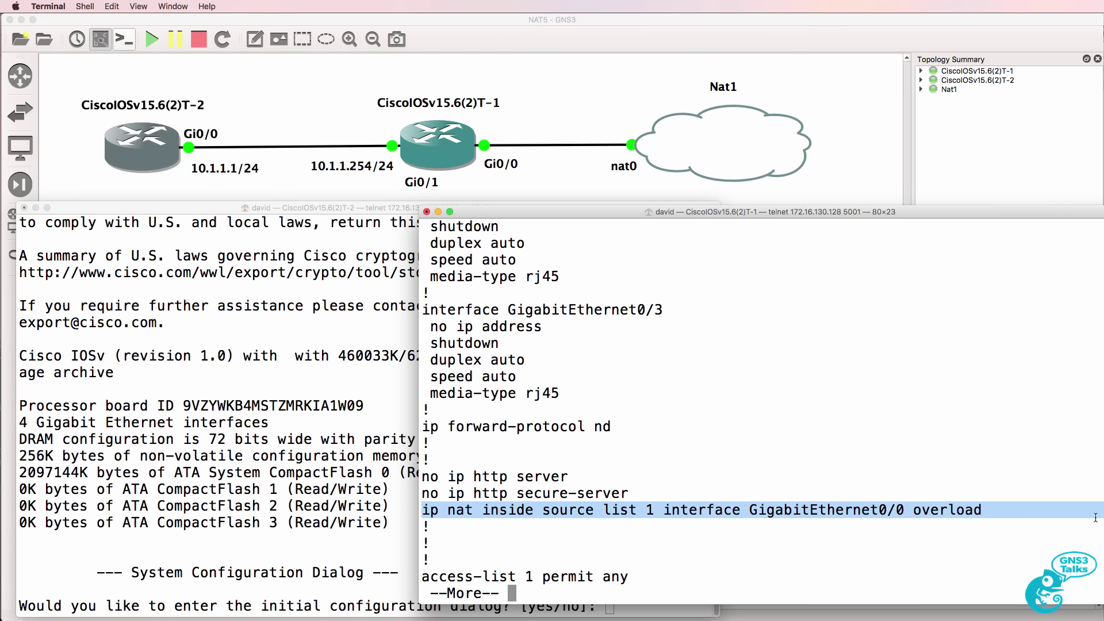
pyautogui.moveTo(629, 577); pyautogui.dragTo(424, 584)
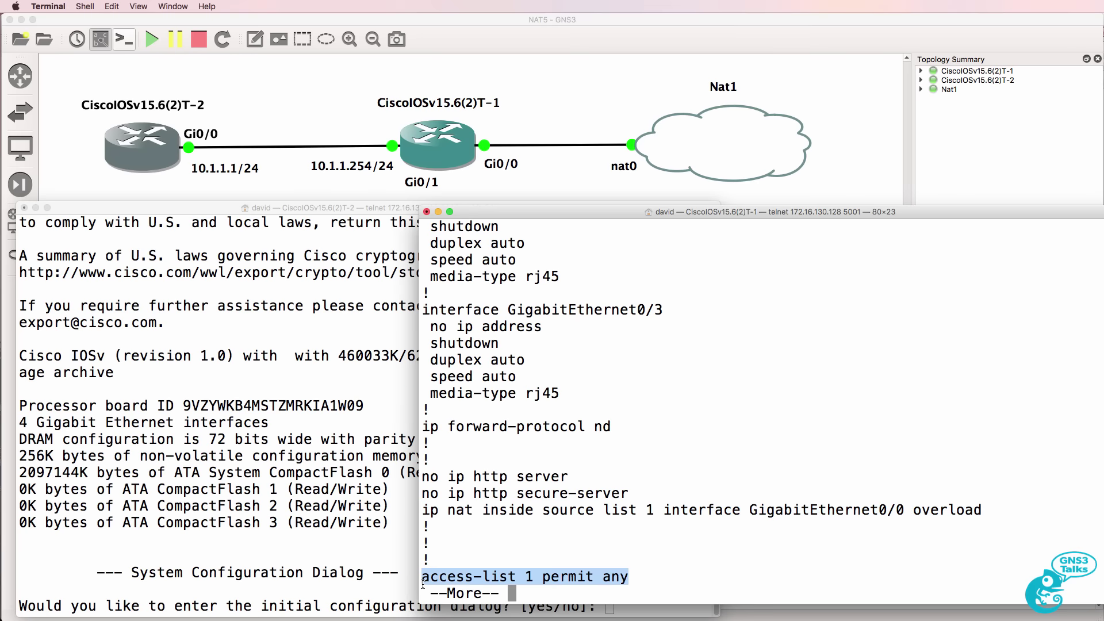
pyautogui.click(298, 532)
# Step: Decline the initial configuration dialog on the second router
pyautogui.write('no')
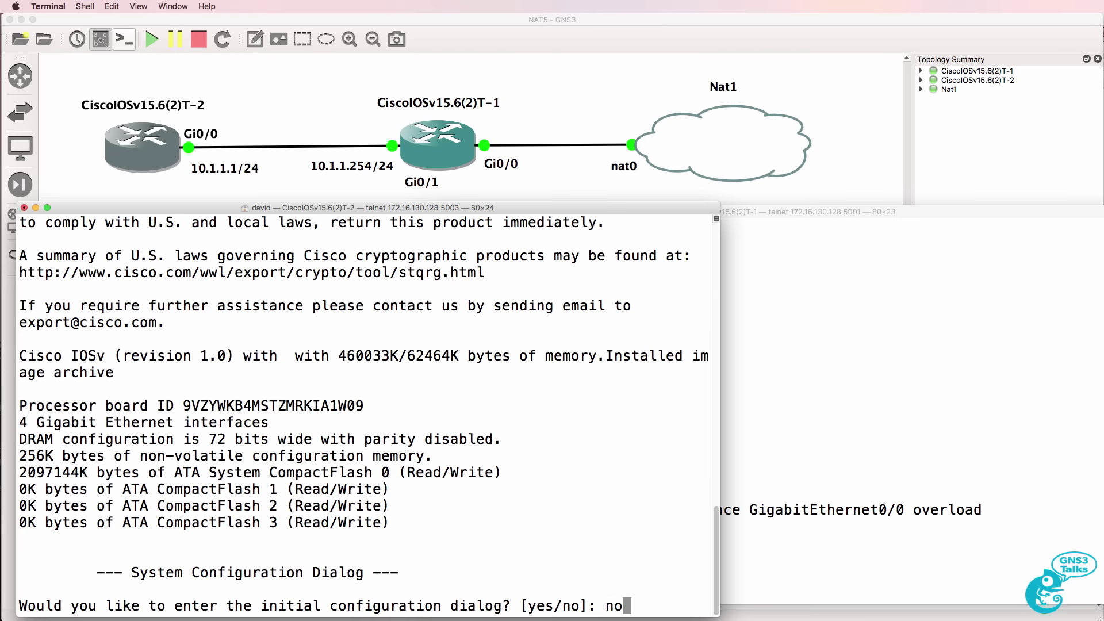
pyautogui.press('Return')
pyautogui.press('Return')
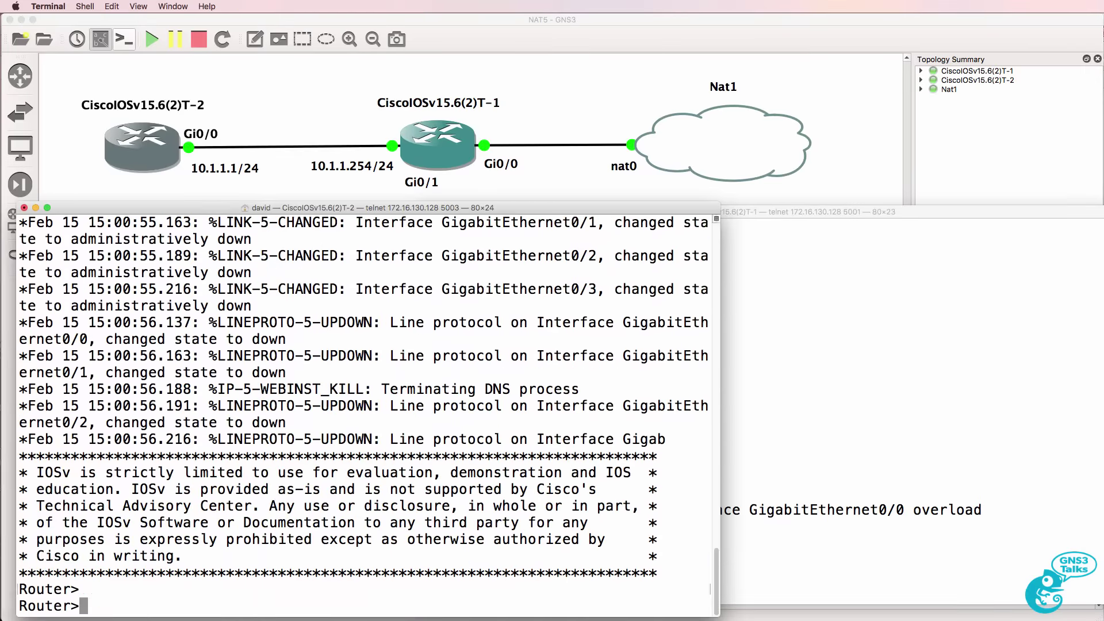
pyautogui.write('n')
pyautogui.press('BackSpace')
# Step: Enter global configuration and set the hostname to R2
pyautogui.press('Return')
pyautogui.write('en')
pyautogui.press('Return')
pyautogui.write('conf t')
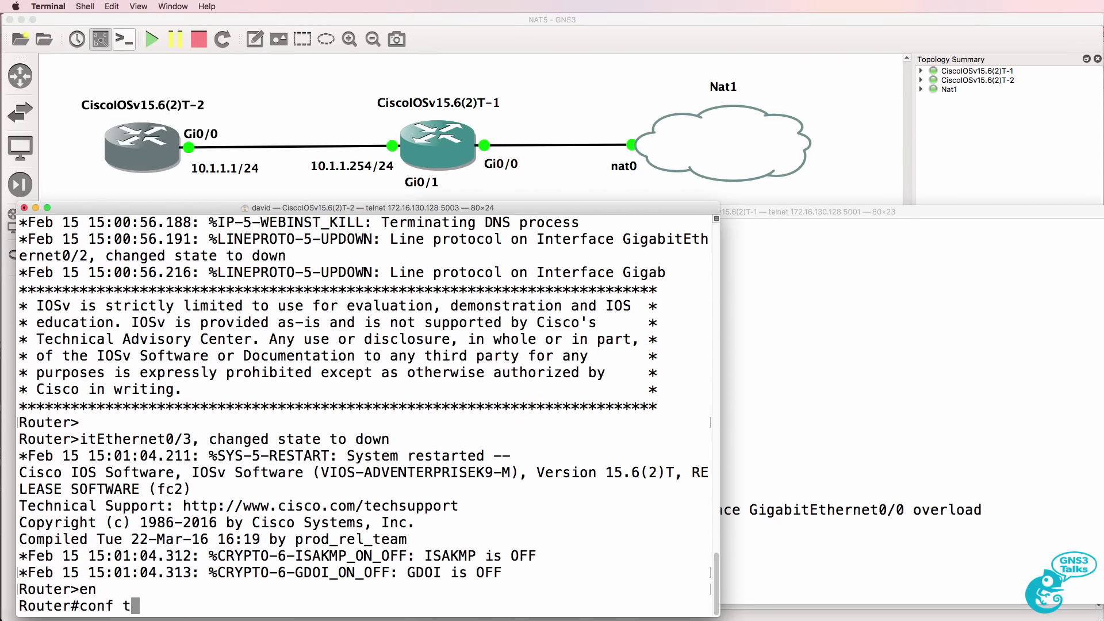
pyautogui.press('Return')
pyautogui.write('host ')
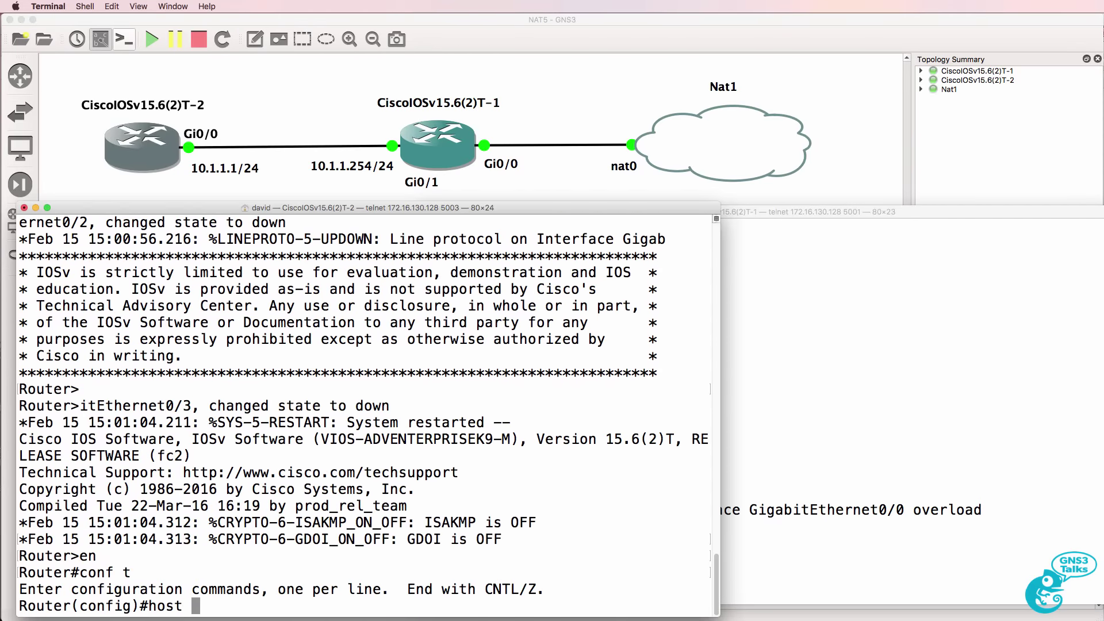
pyautogui.write('R2')
# Step: Give Gi0/0 the address 10.1.1.1 255.255.255.0 and enable it with no shutdown
pyautogui.press('Return')
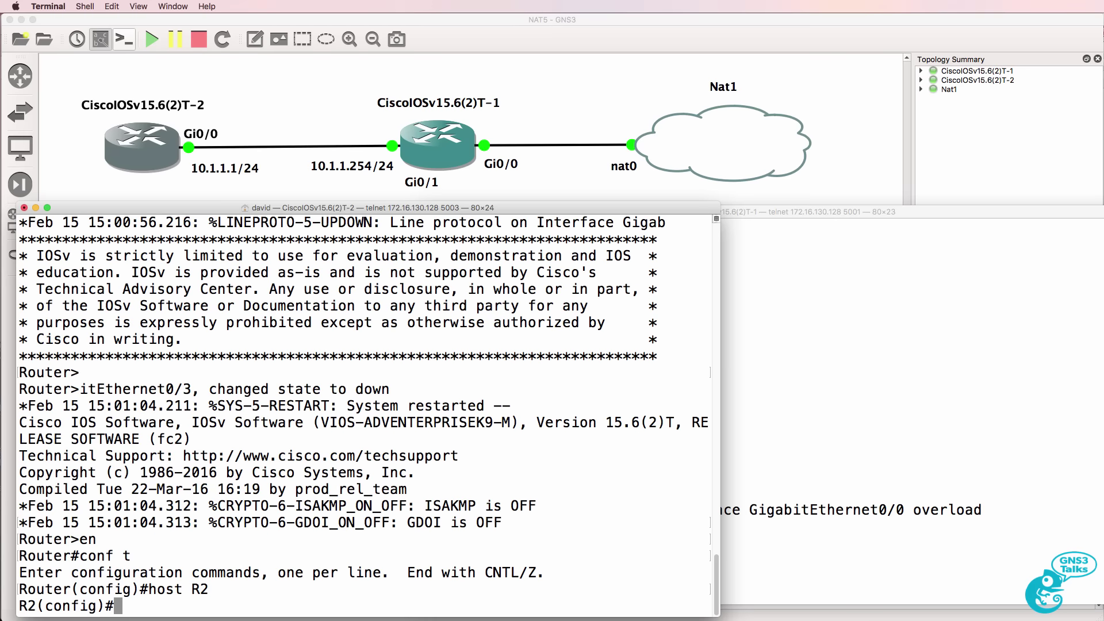
pyautogui.write('int g0/0')
pyautogui.press('Return')
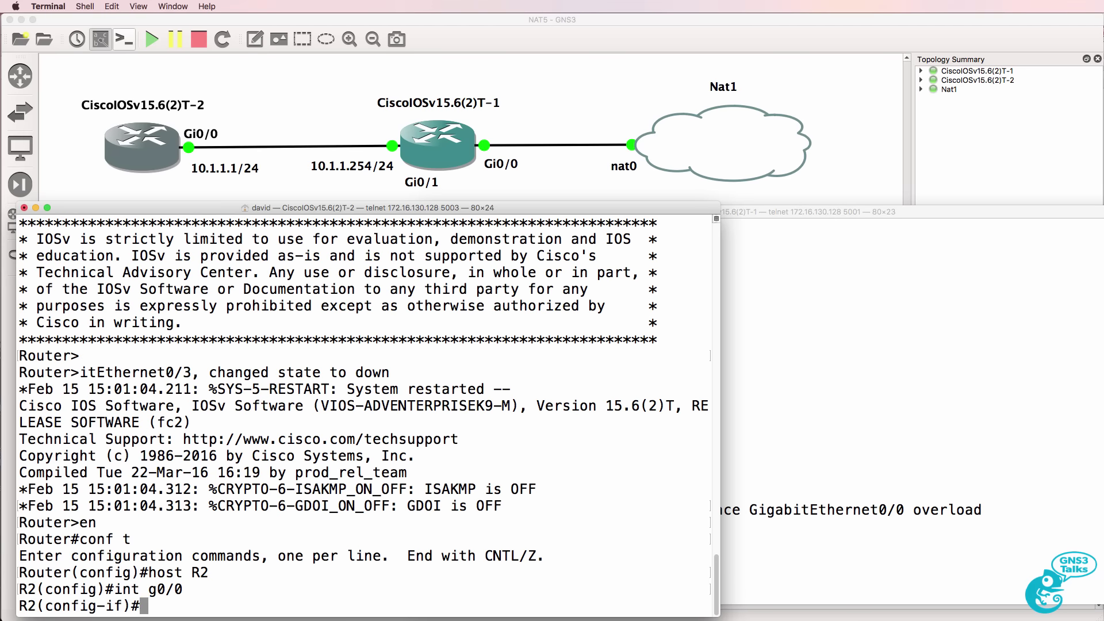
pyautogui.write('ip add')
pyautogui.press('Tab')
pyautogui.write('1')
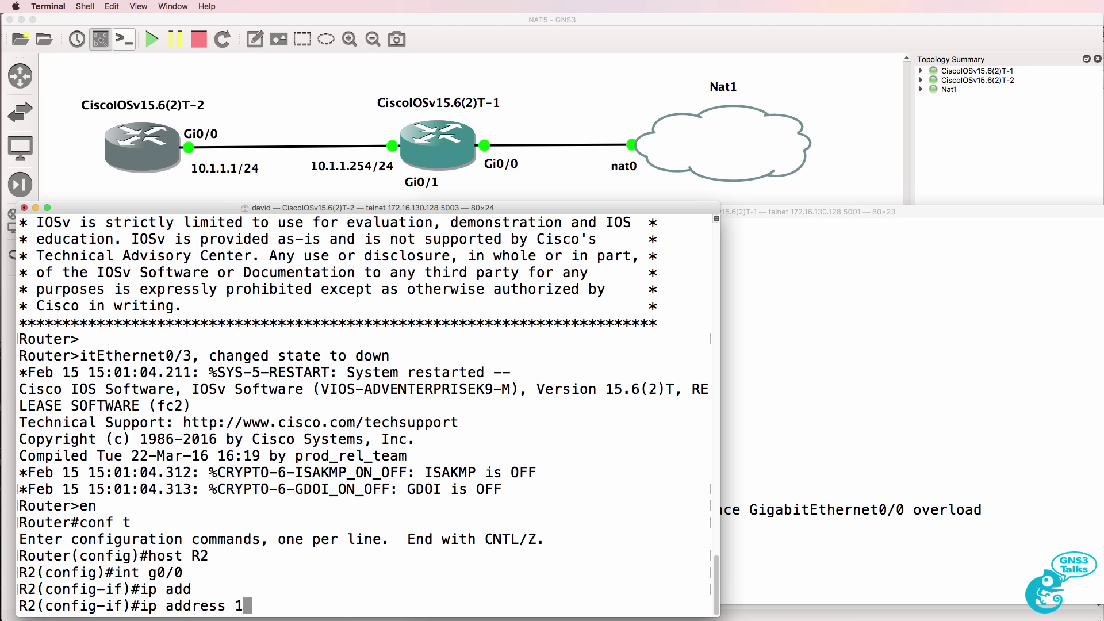
pyautogui.write('0.1.1.1 255.255.255.09')
pyautogui.press('Return')
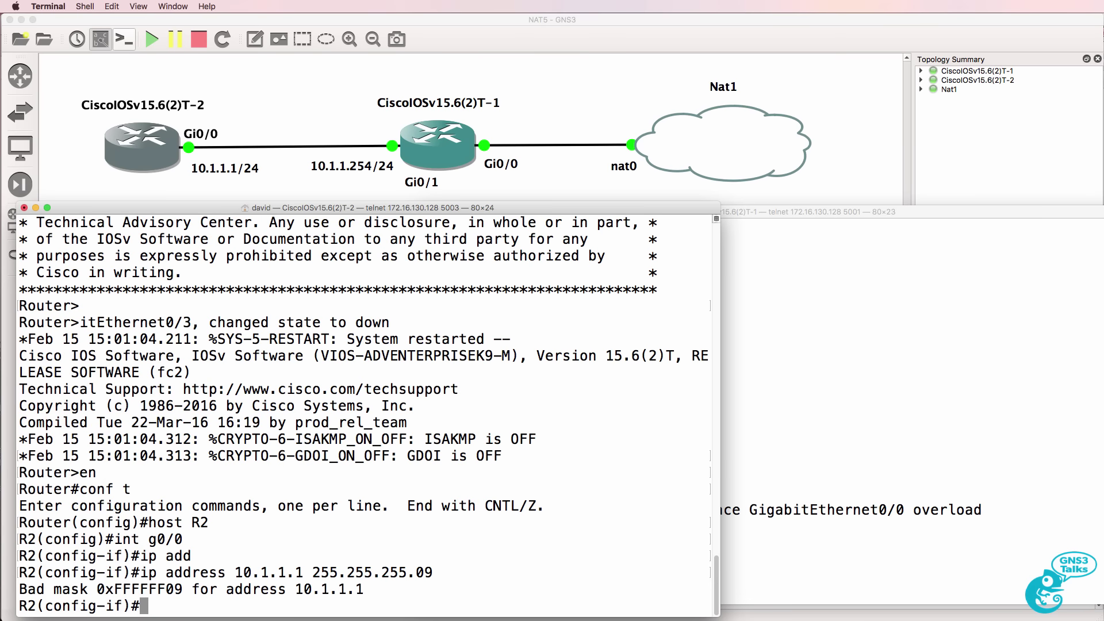
pyautogui.press('Up')
pyautogui.press('BackSpace')
pyautogui.press('Return')
pyautogui.write('no')
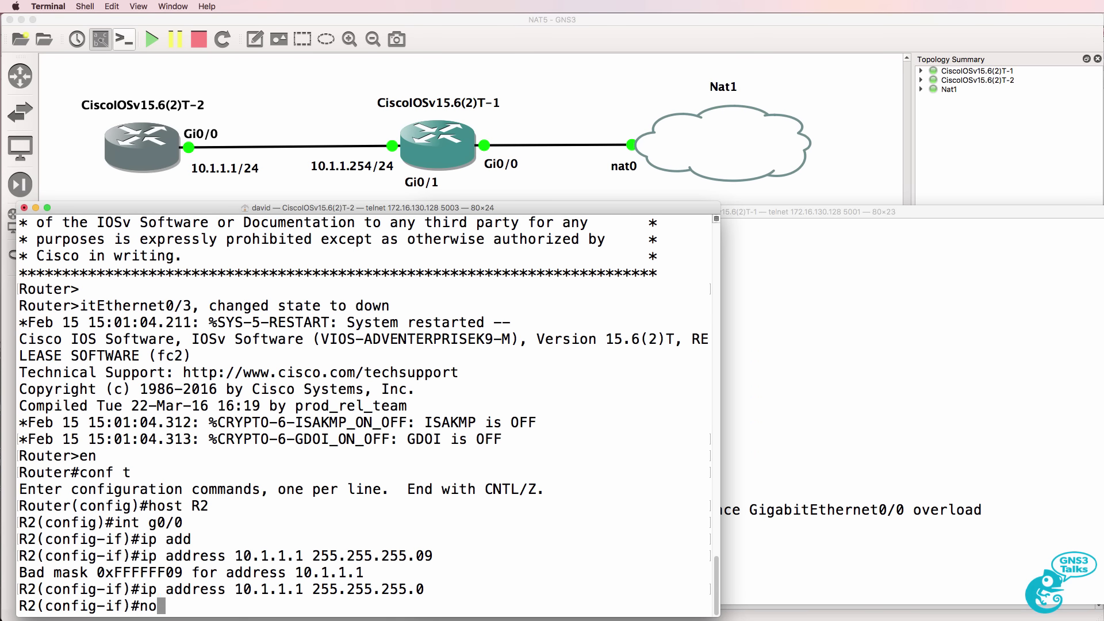
pyautogui.write(' shut')
pyautogui.press('Return')
# Step: Exit the interface and enter the default route 0.0.0.0 0.0.0.0 10.1.1.254
pyautogui.write('exit')
pyautogui.press('Return')
pyautogui.write('ip')
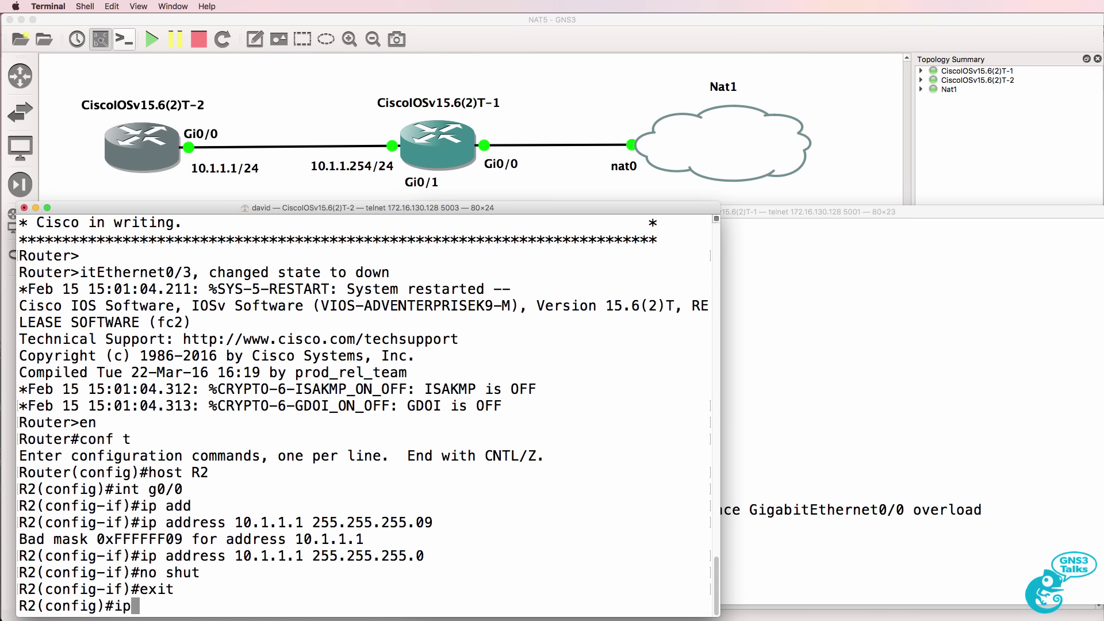
pyautogui.write(' route 0.0.0.0 0.0.')
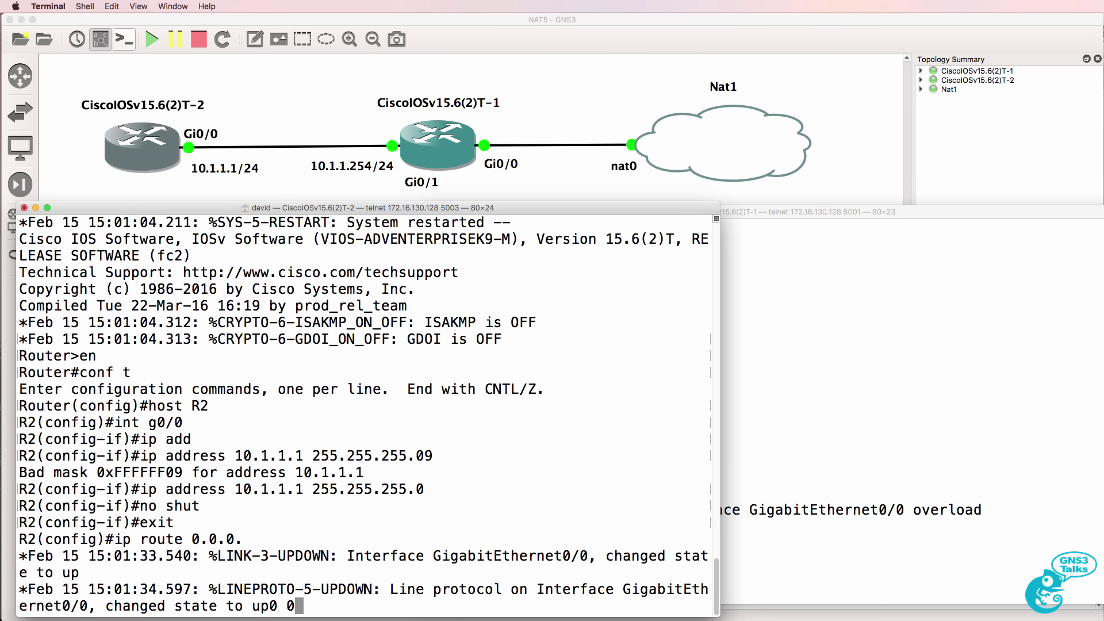
pyautogui.write('0.0 ')
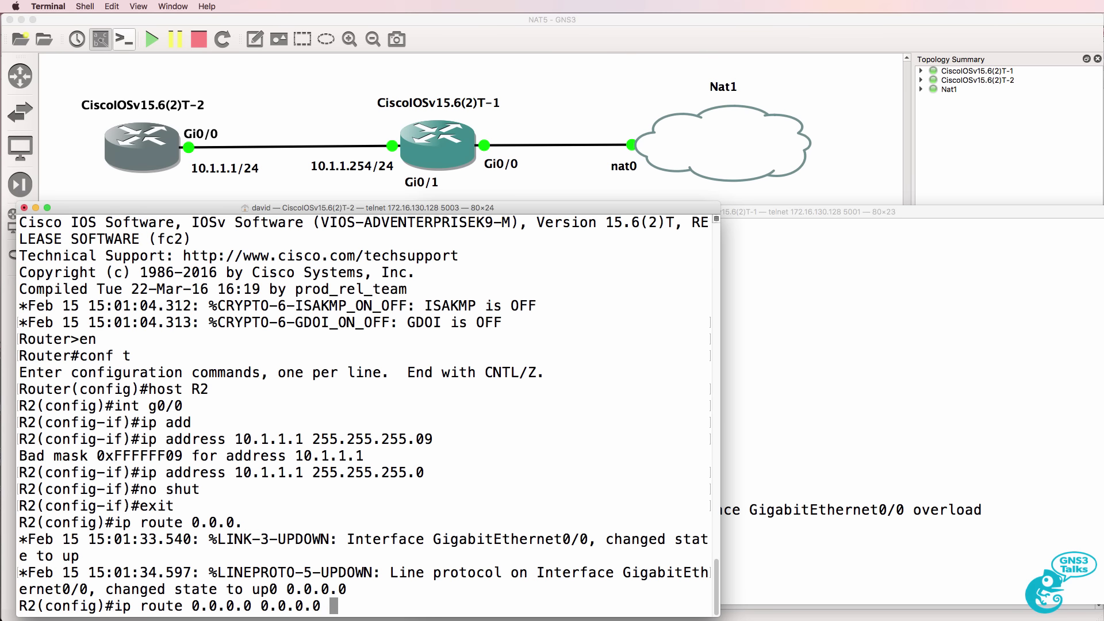
pyautogui.write('10.1.1.254')
# Step: Apply the default route via 10.1.1.254 and enable ip domain-lookup
pyautogui.press('Return')
pyautogui.write('ip n')
pyautogui.press('BackSpace')
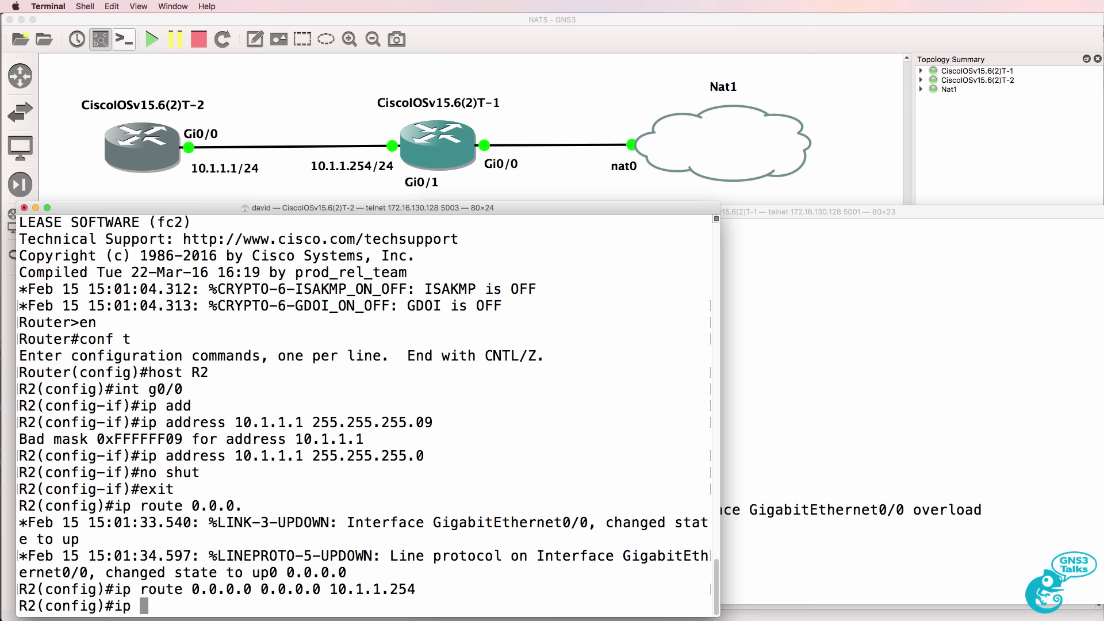
pyautogui.write('domain-lookup')
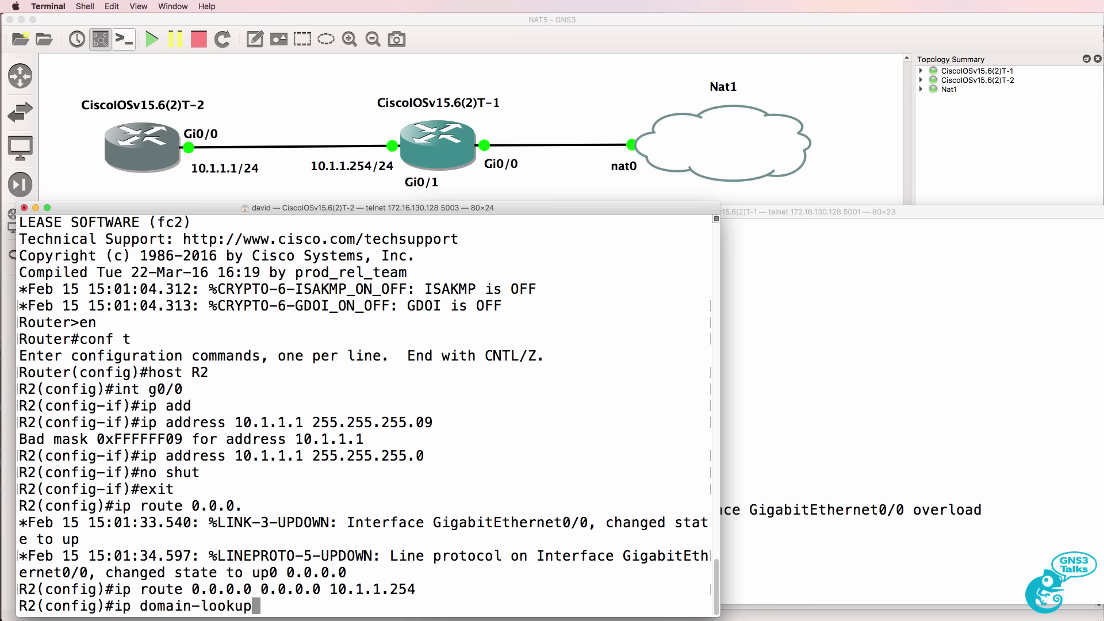
pyautogui.press('Return')
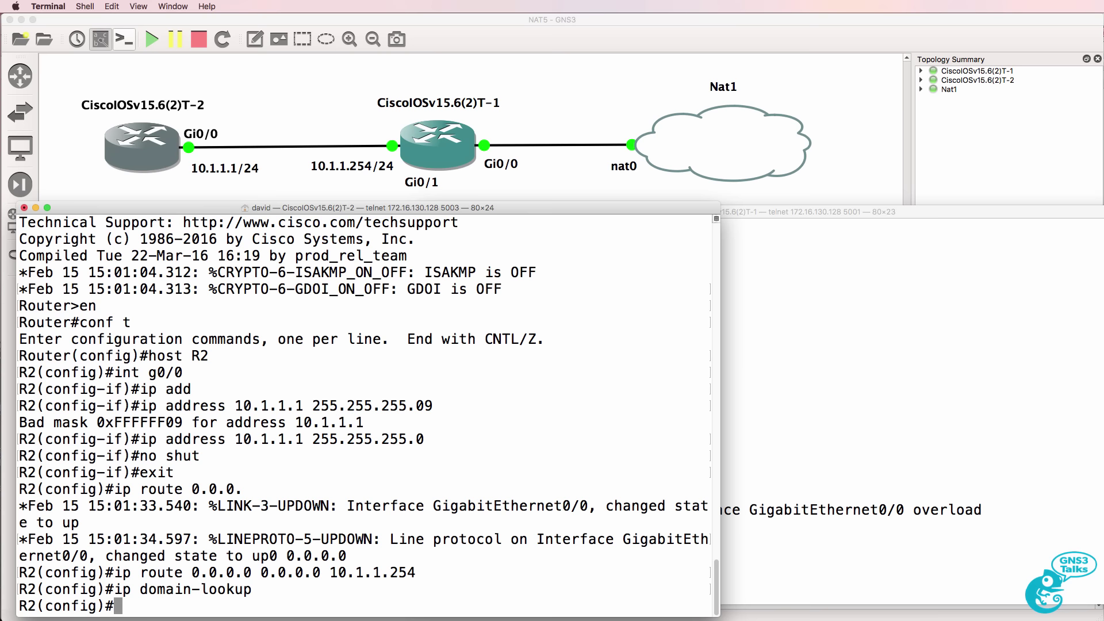
# Step: Set 8.8.8.8 as R2's name server and leave configuration mode
pyautogui.write('ip nan')
pyautogui.press('Tab')
pyautogui.press('BackSpace')
pyautogui.write('m')
pyautogui.press('Tab')
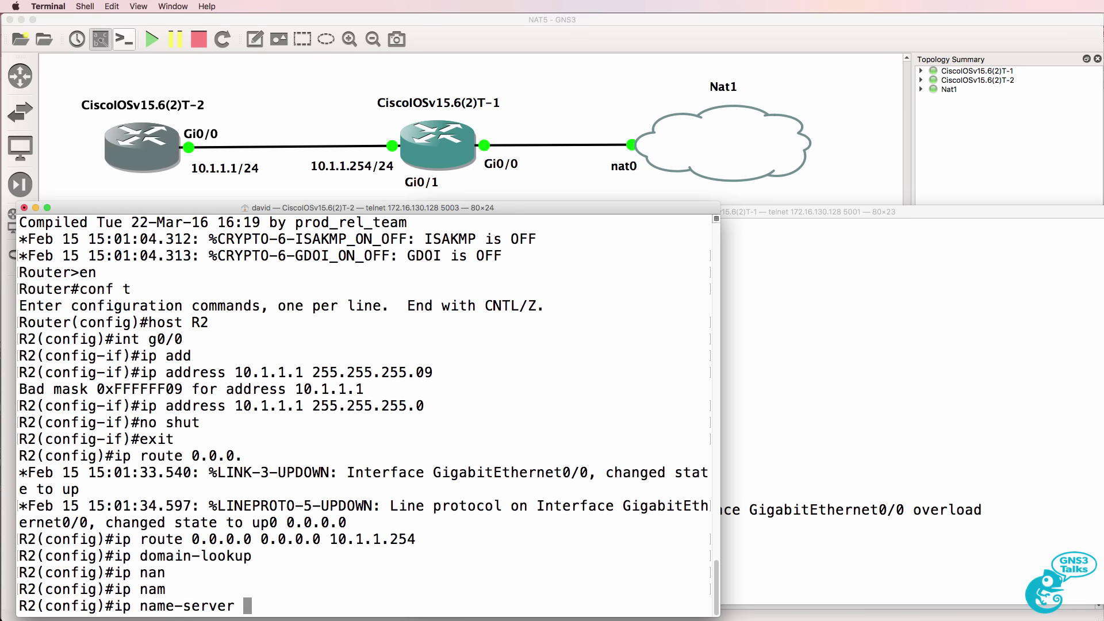
pyautogui.write('8.8.8.8')
pyautogui.press('Return')
pyautogui.write('end')
pyautogui.press('Return')
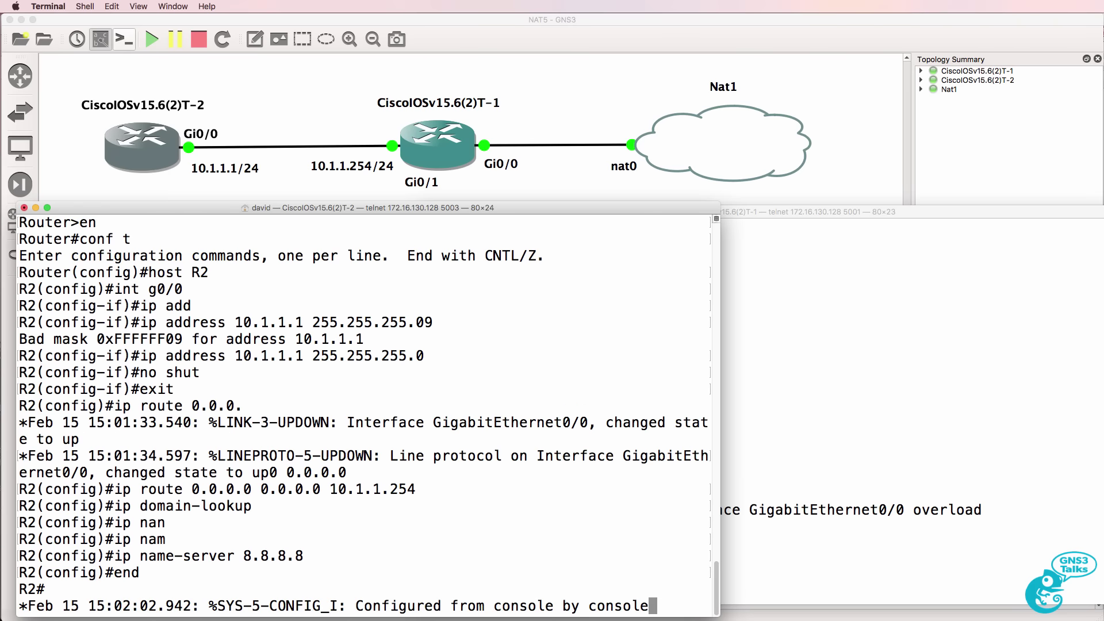
# Step: Show R2's routing table and ping google.com from R2, which fails to resolve
pyautogui.write('sh ip route')
pyautogui.press('Return')
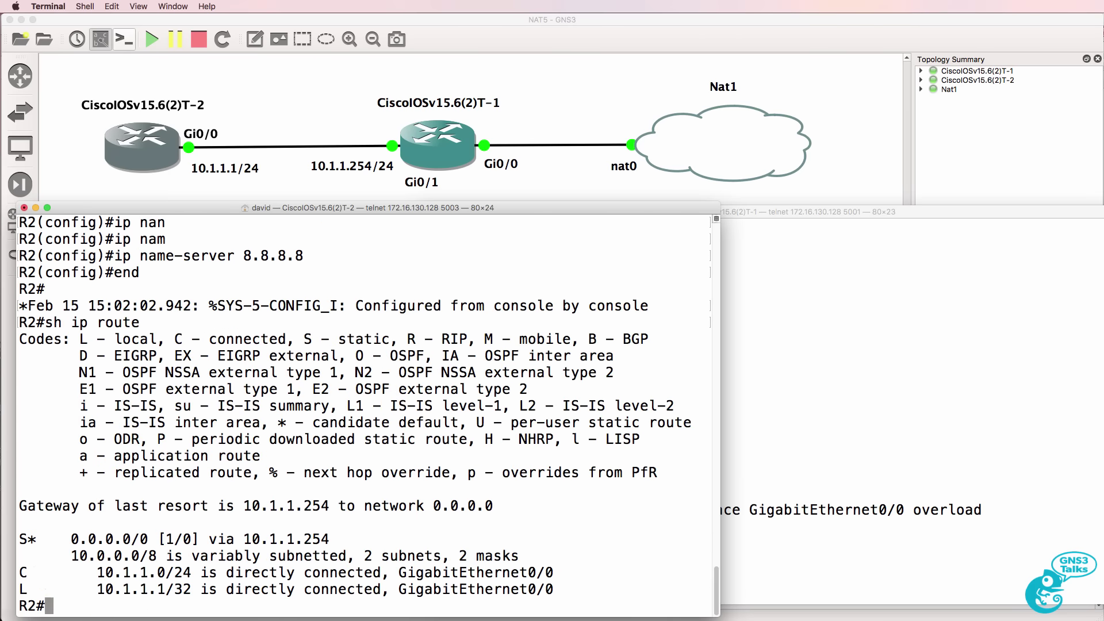
pyautogui.press('Return')
pyautogui.write('pi')
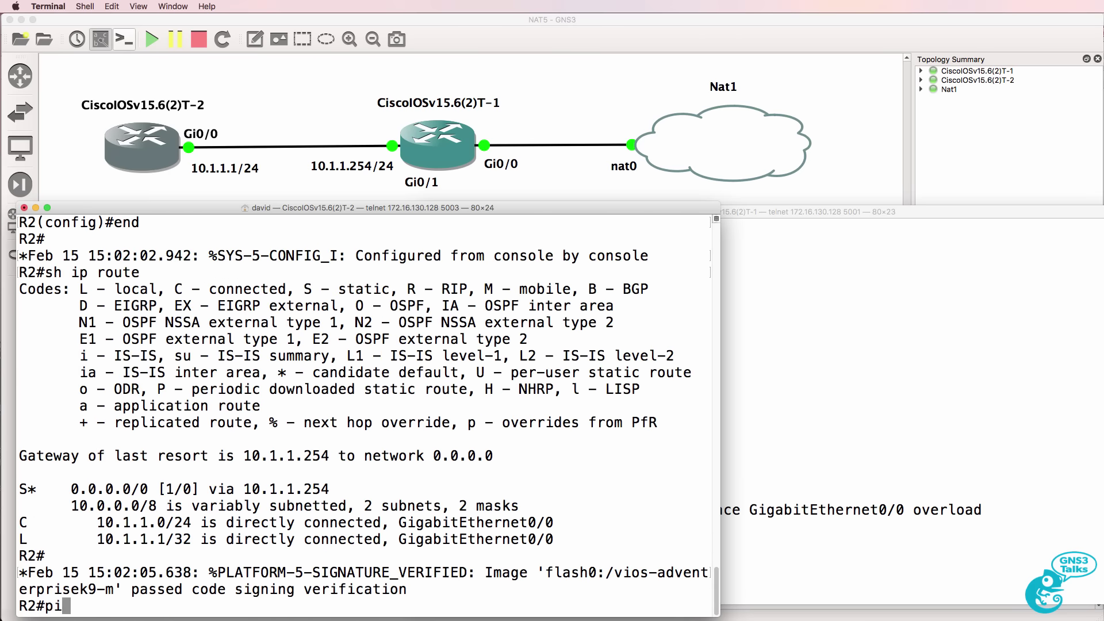
pyautogui.write('ng google.com')
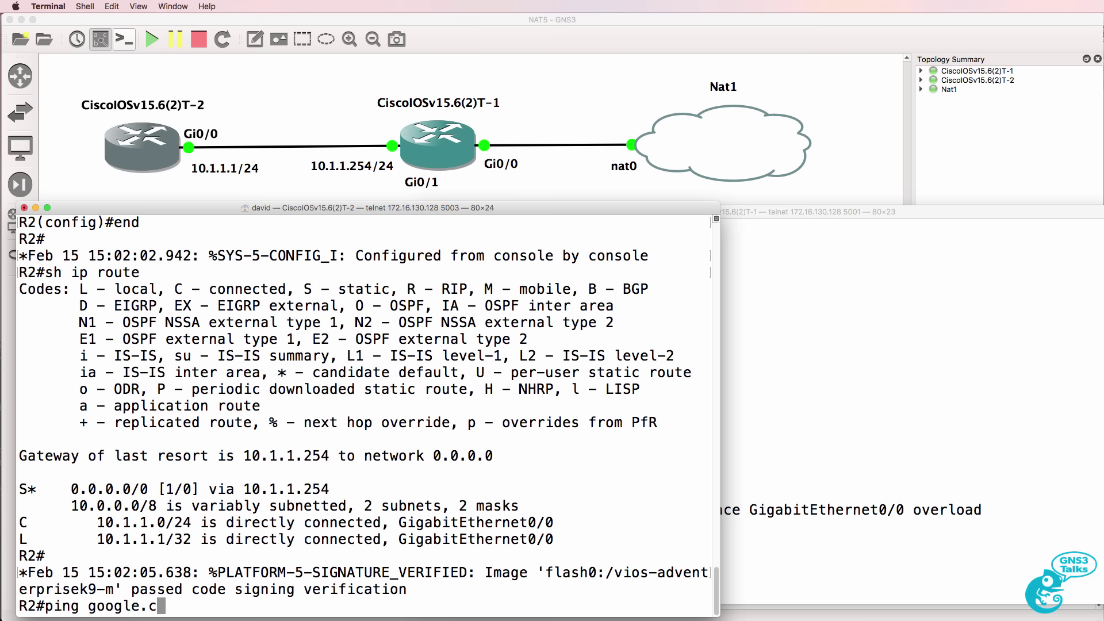
pyautogui.press('Return')
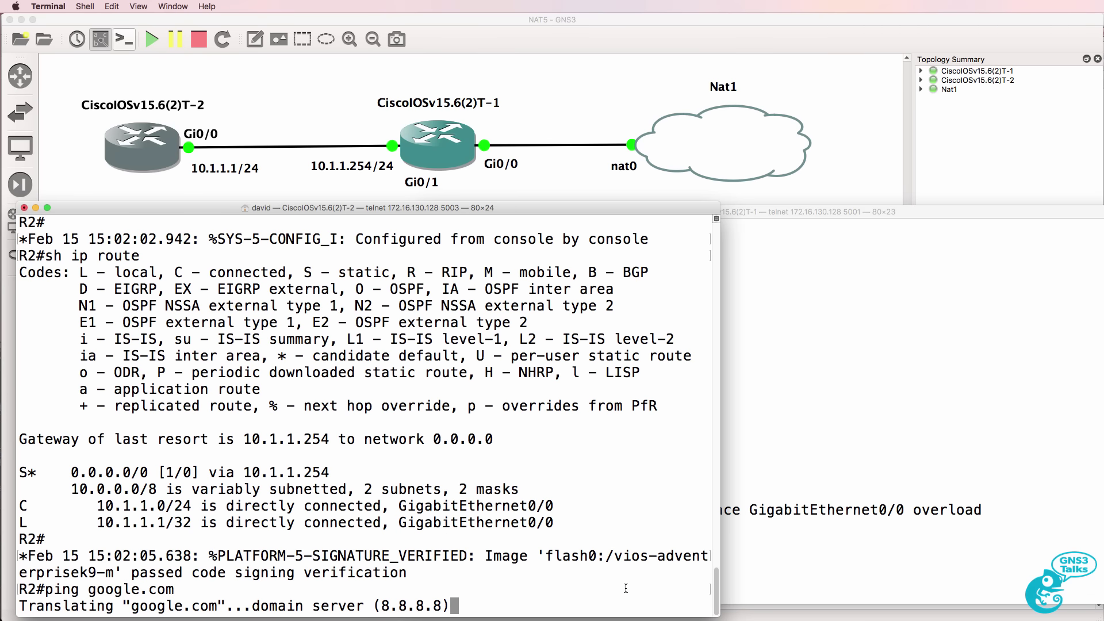
# Step: On R1's console, display the running configuration of interfaces Gi0/0 and Gi0/1
pyautogui.click(720, 457)
pyautogui.press('Return')
pyautogui.press('Return')
pyautogui.write('q')
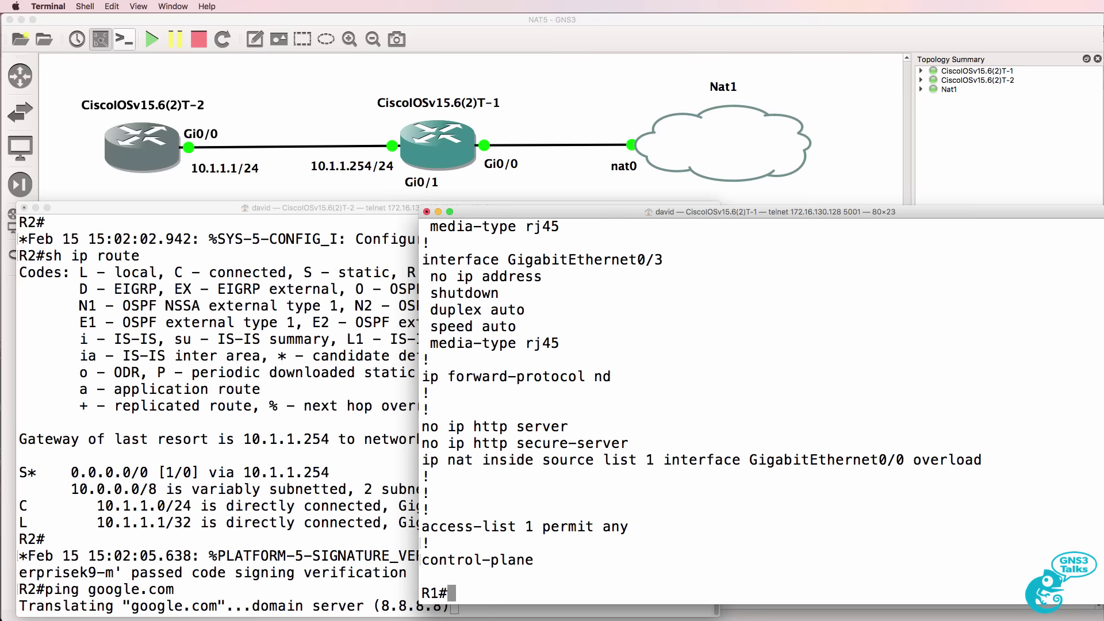
pyautogui.write('sh run int g0/0')
pyautogui.press('Return')
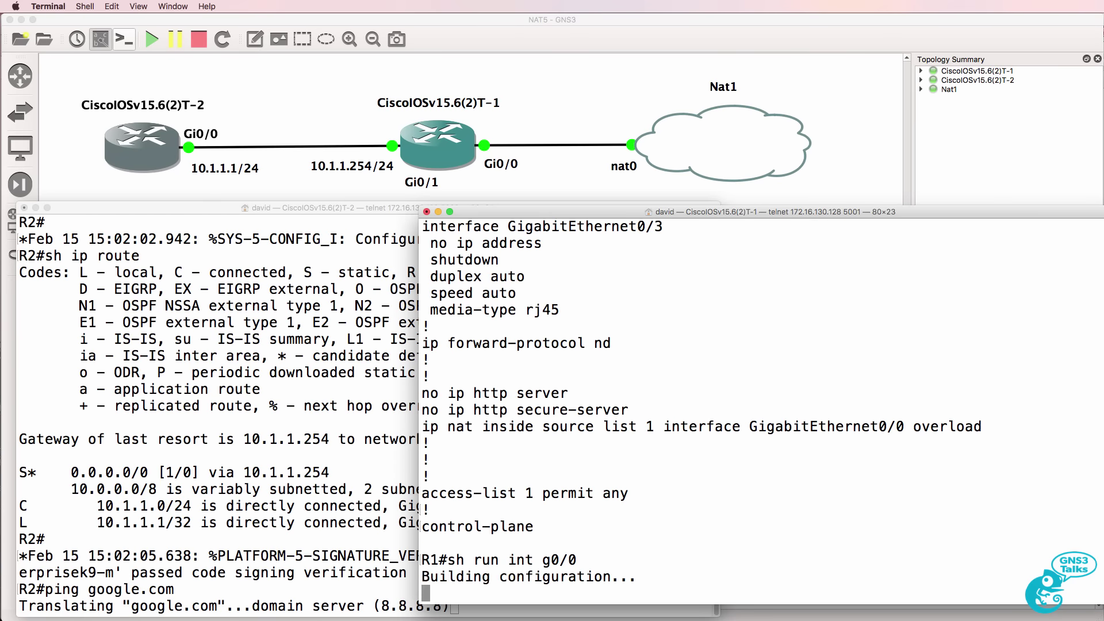
pyautogui.press('Up')
pyautogui.press('BackSpace')
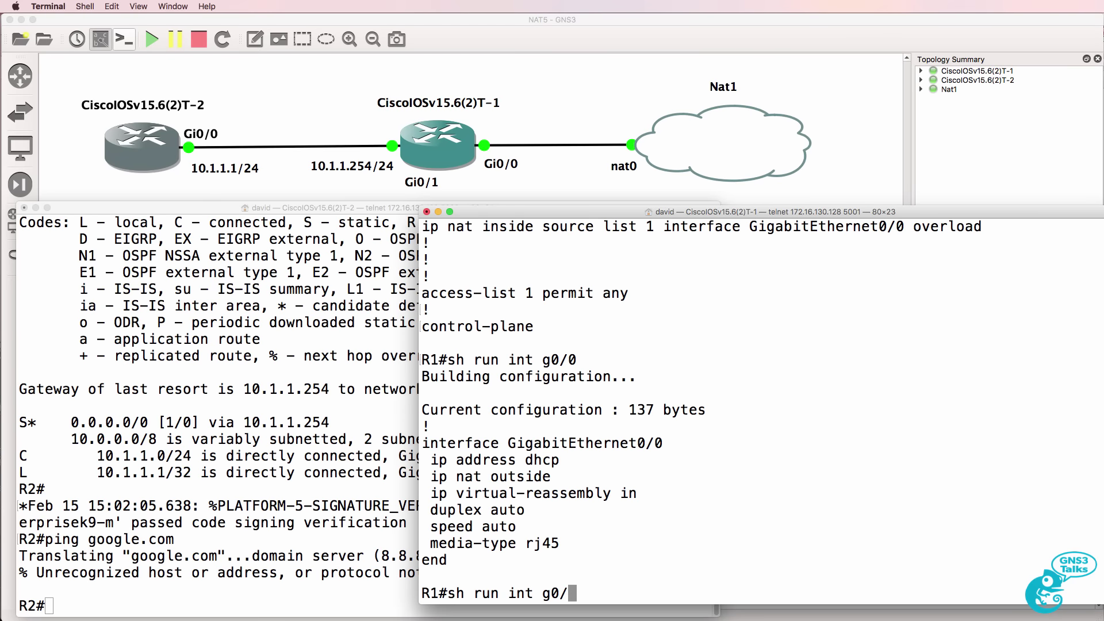
pyautogui.write('1')
pyautogui.press('Return')
# Step: Bring R1's shut-down Gi0/1 interface up with 'no shut' and exit configuration mode
pyautogui.write('conf t')
pyautogui.press('Return')
pyautogui.write('int g0/1')
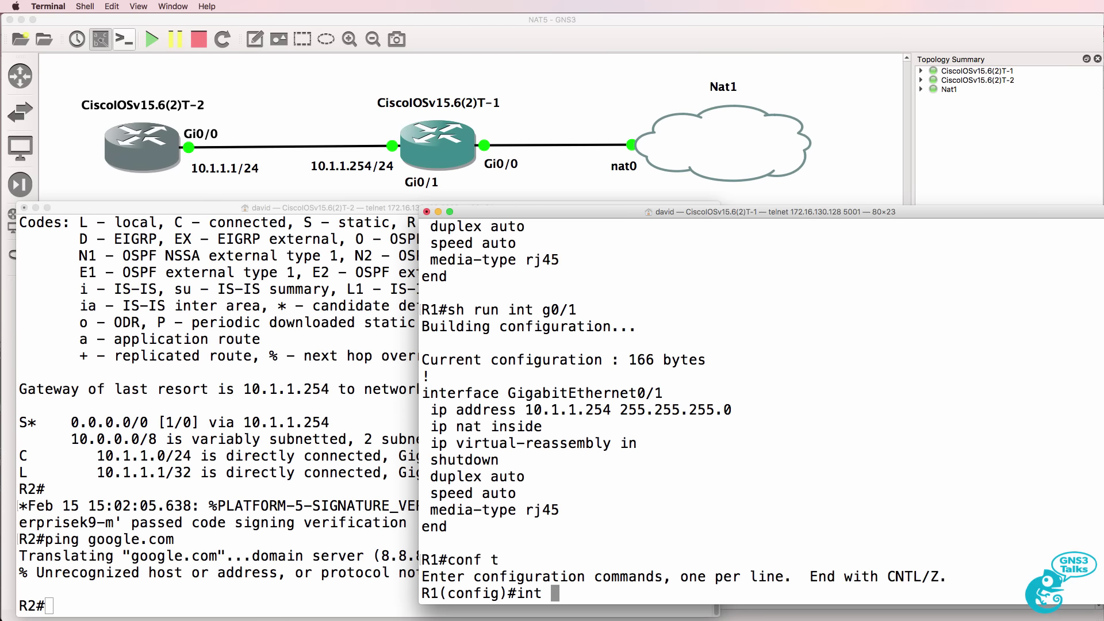
pyautogui.press('Return')
pyautogui.write('no shut')
pyautogui.press('Return')
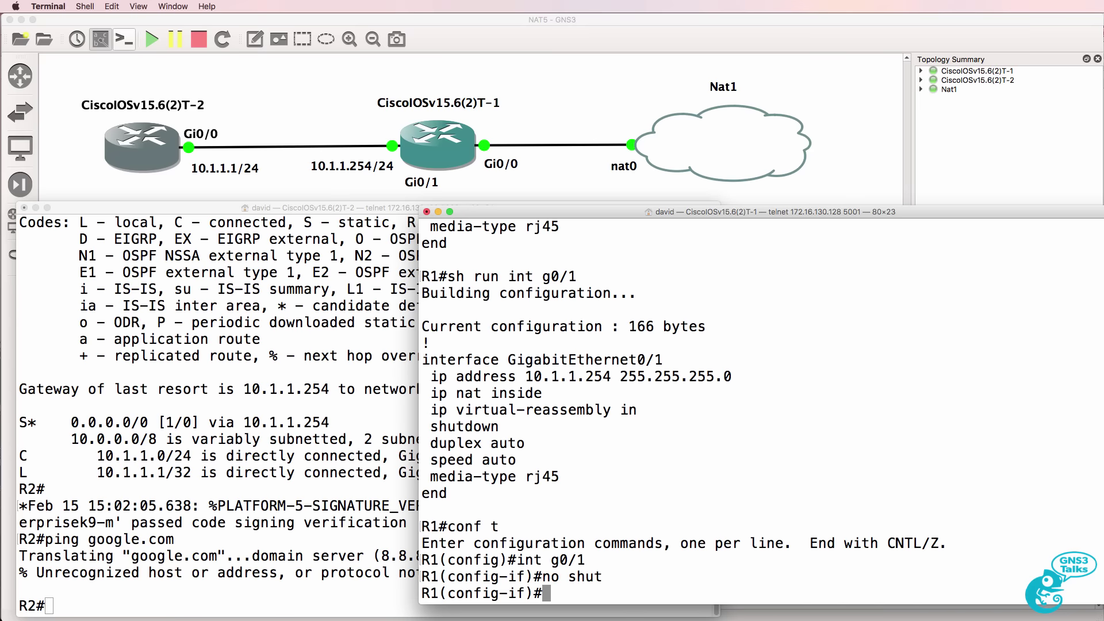
pyautogui.write('end')
pyautogui.press('Return')
pyautogui.moveTo(525, 411); pyautogui.dragTo(421, 376)
# Step: Rerun ping google.com on R2, now 100 percent successful, then open a new Mac Terminal window
pyautogui.click(299, 452)
pyautogui.press('Up')
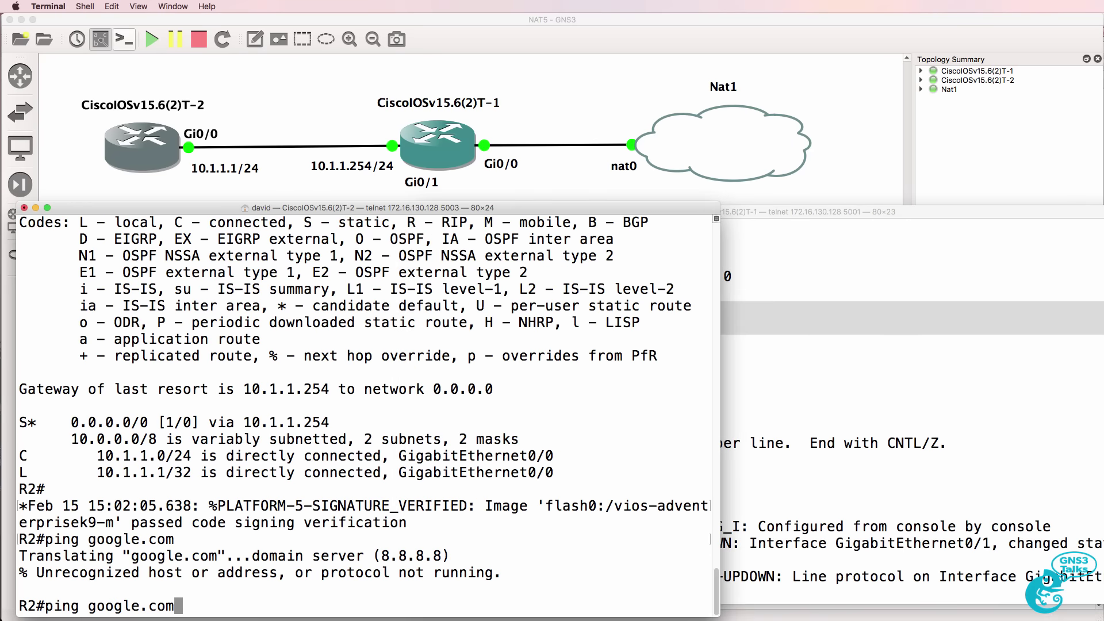
pyautogui.press('Return')
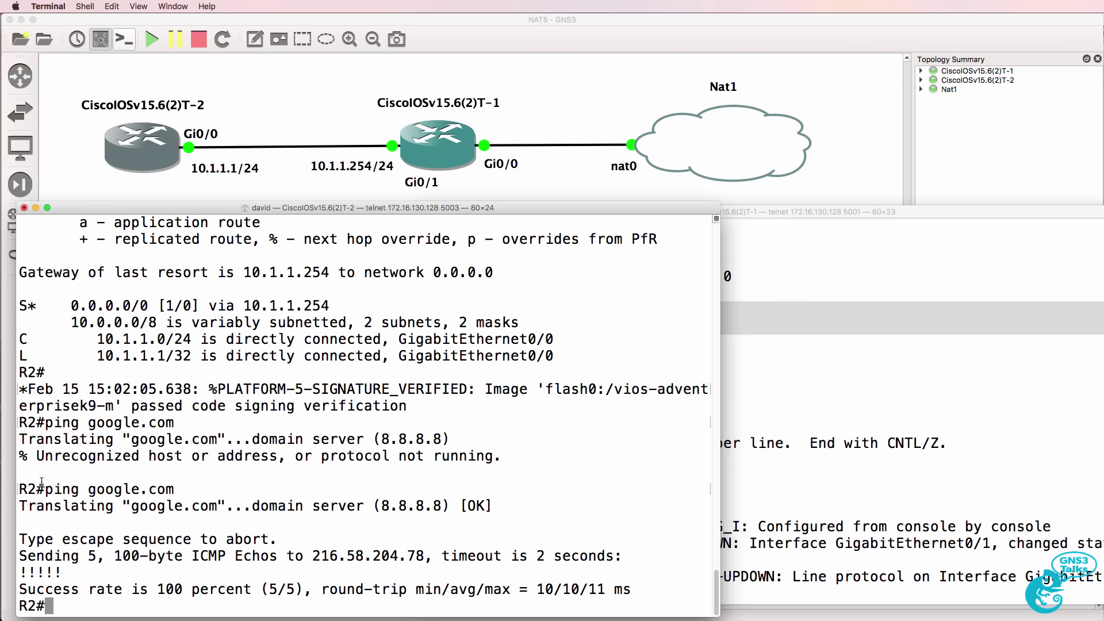
pyautogui.moveTo(37, 483); pyautogui.dragTo(170, 603)
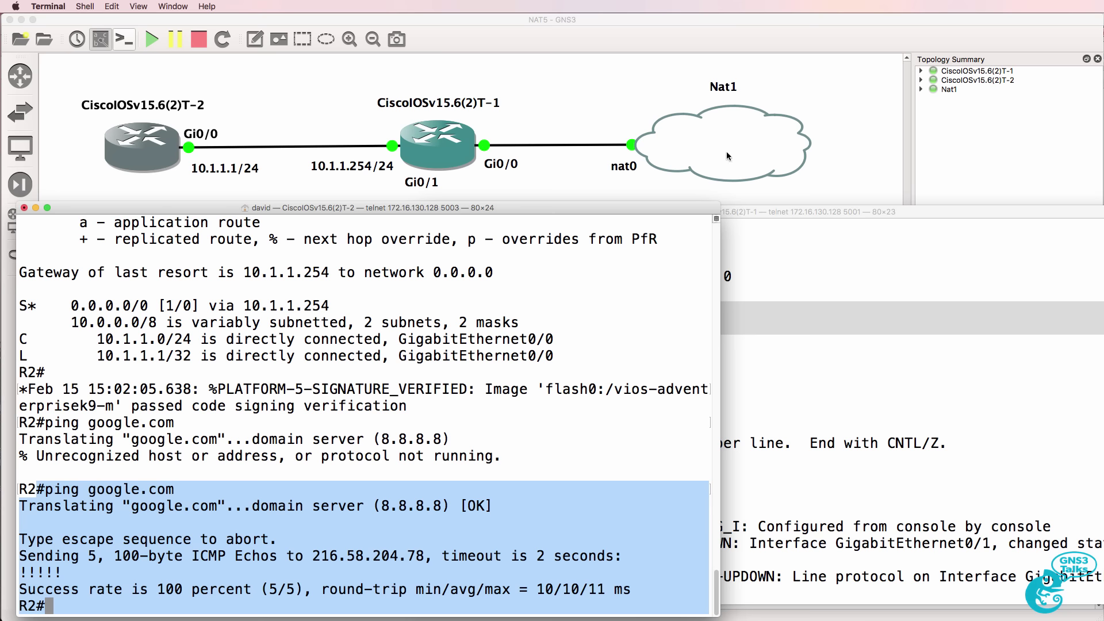
pyautogui.press('super+n')
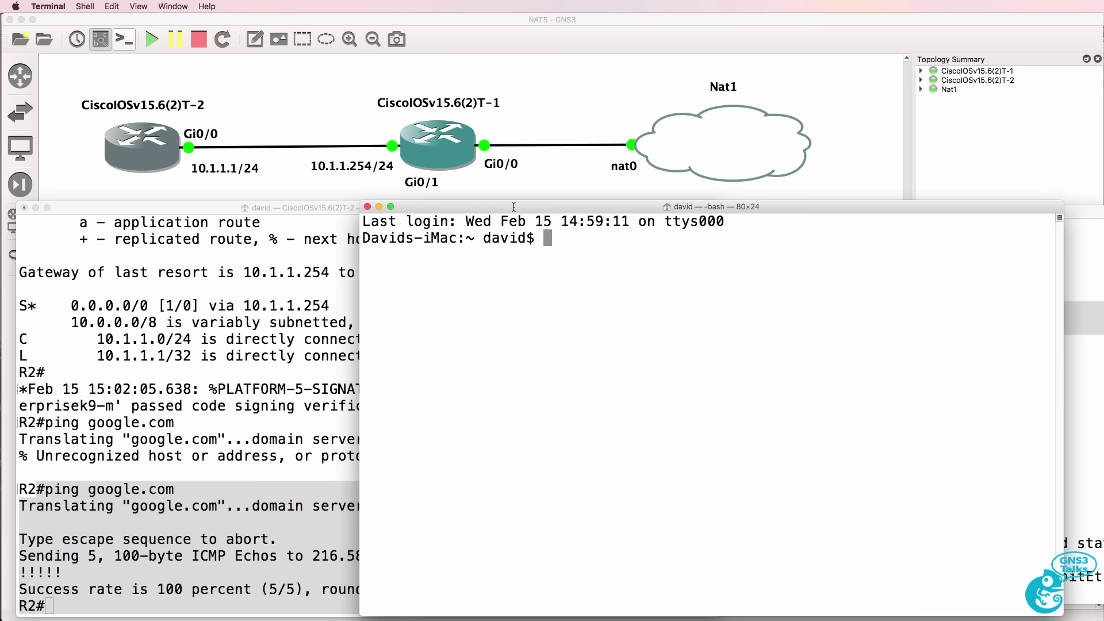
# Step: Ping google.com from the Mac's bash shell and stop it with Ctrl+C after five replies
pyautogui.write('ping goo')
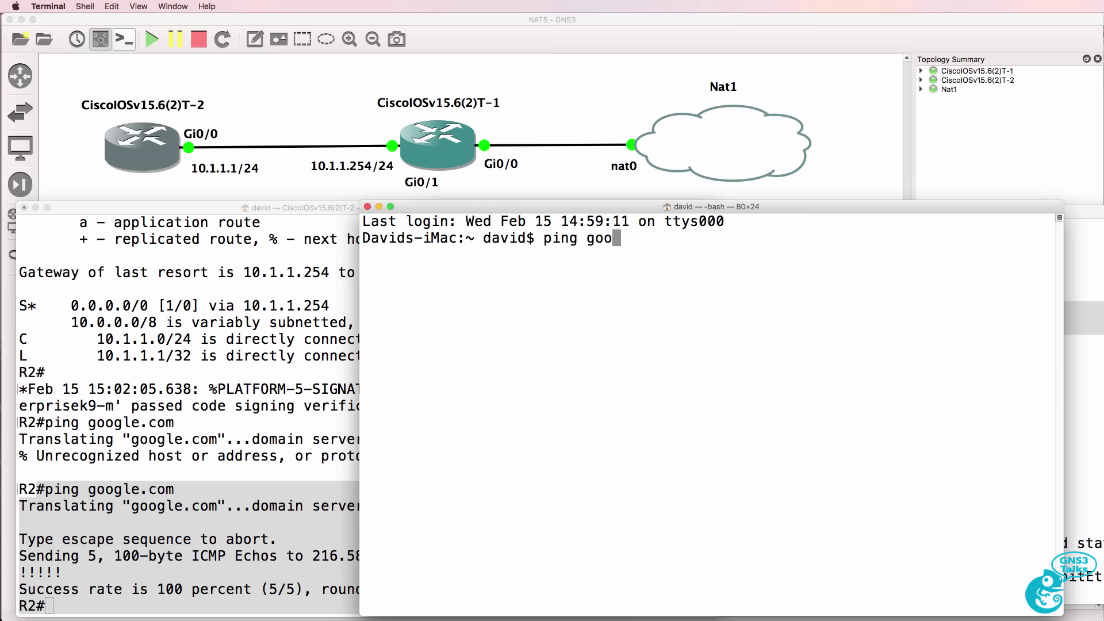
pyautogui.write('gle.com')
pyautogui.press('Return')
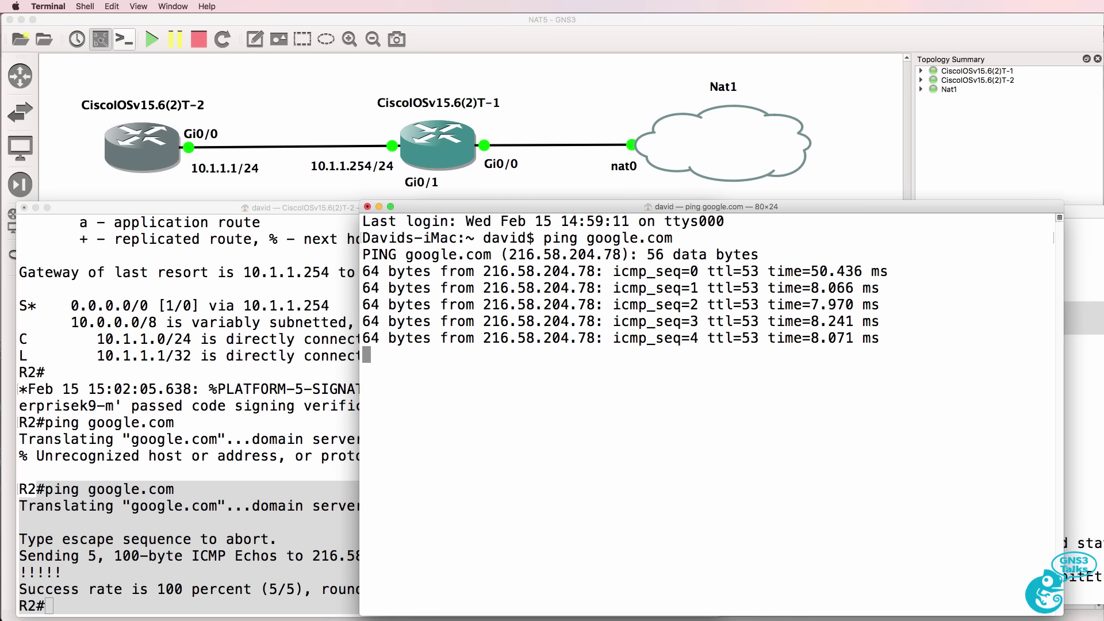
pyautogui.hotkey('ctrl', 'c')
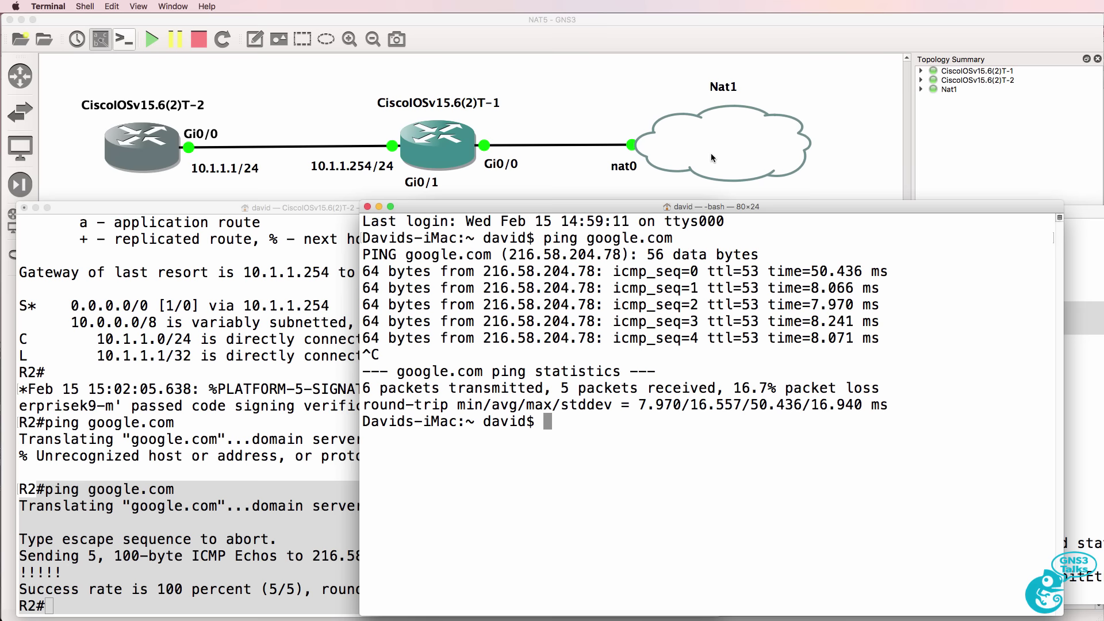
# Step: Move the Mac Terminal window to the bottom-right so R2's ping output shows
pyautogui.moveTo(640, 210); pyautogui.dragTo(706, 403)
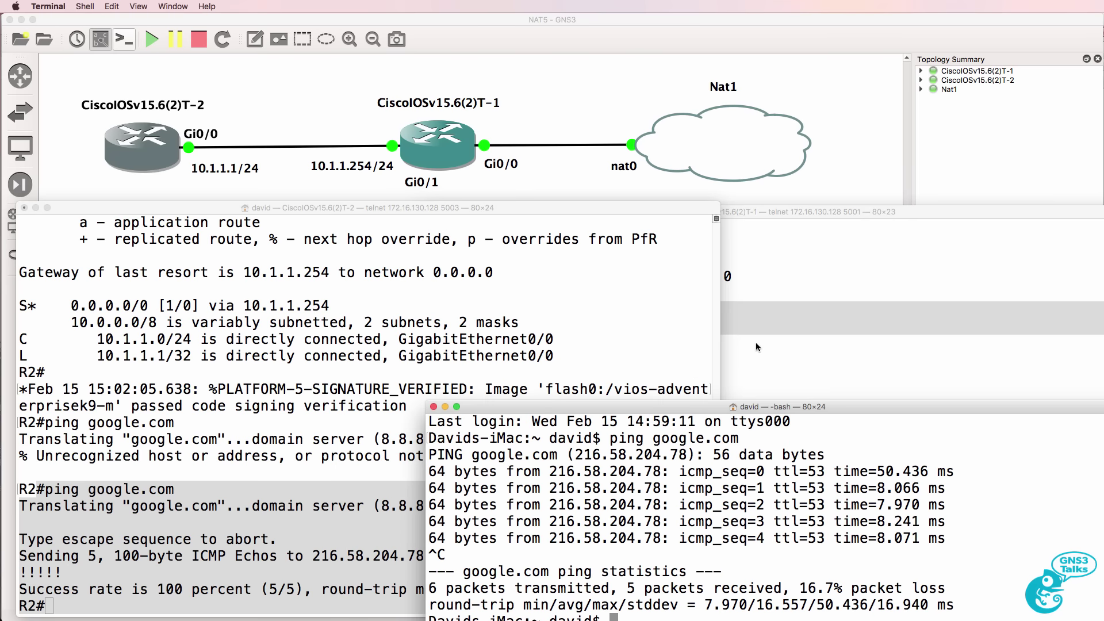